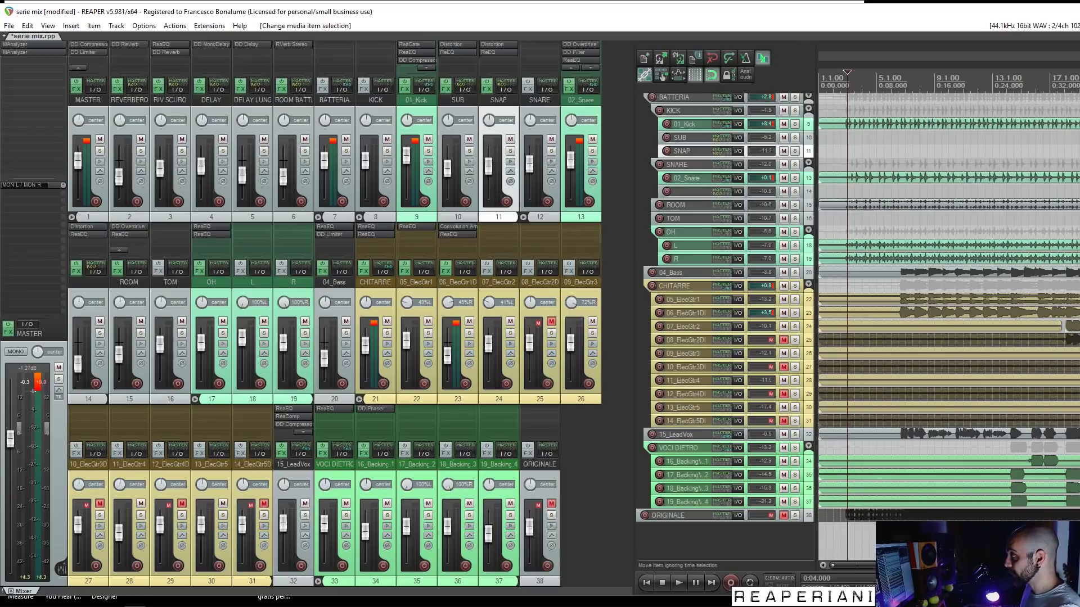
# Step: Insert a BATTERIA INTRO track below ROOM BATTERIA and add six empty tracks under it
pyautogui.scroll(5, 857, 137)
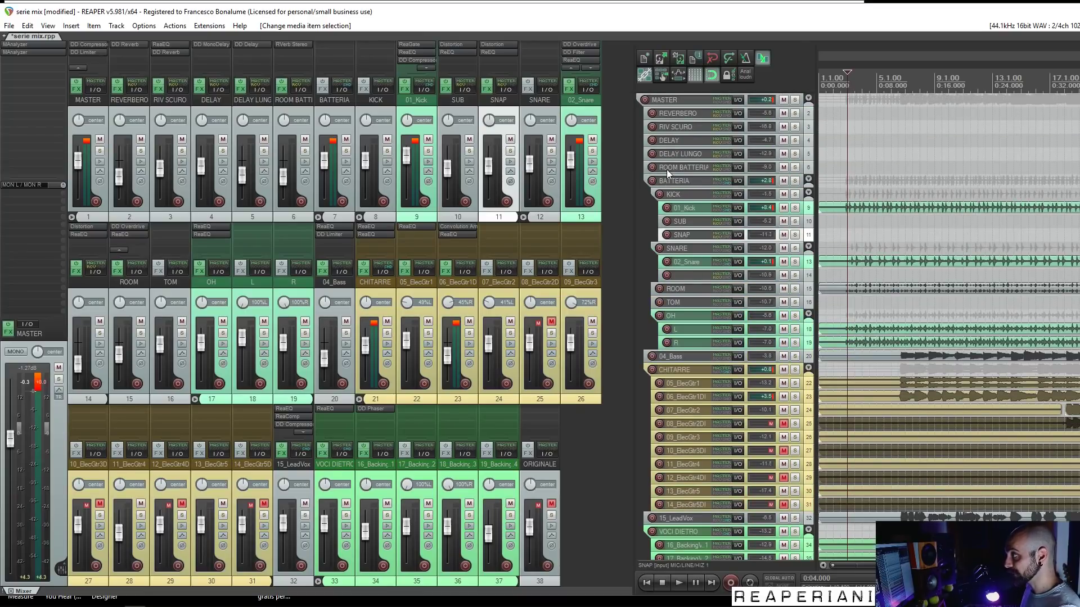
pyautogui.click(667, 168)
pyautogui.hotkey('ctrl', 't')
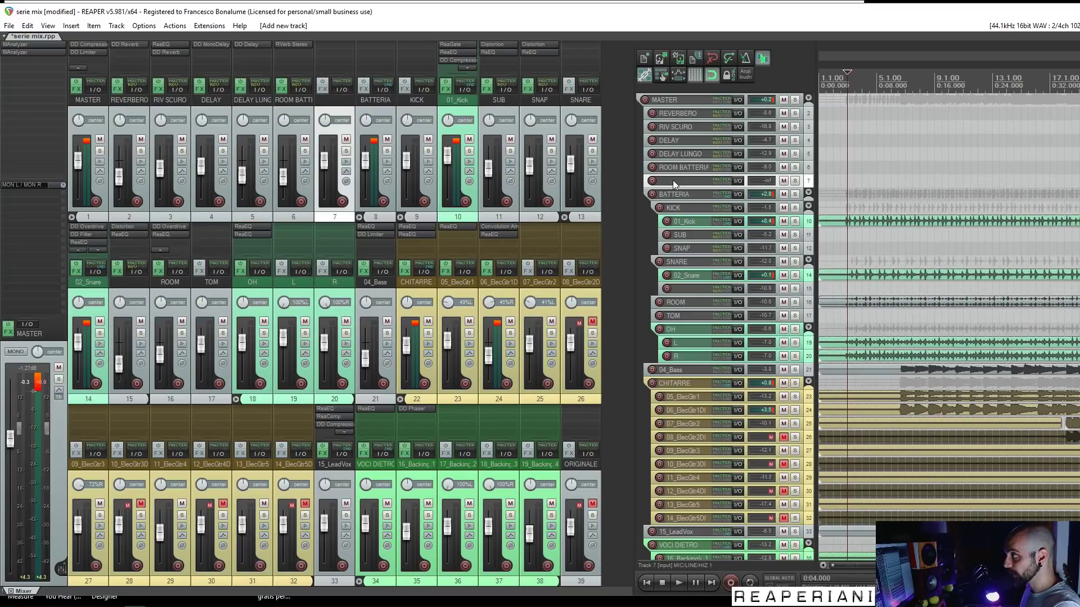
pyautogui.write('BATTERIA INTRO')
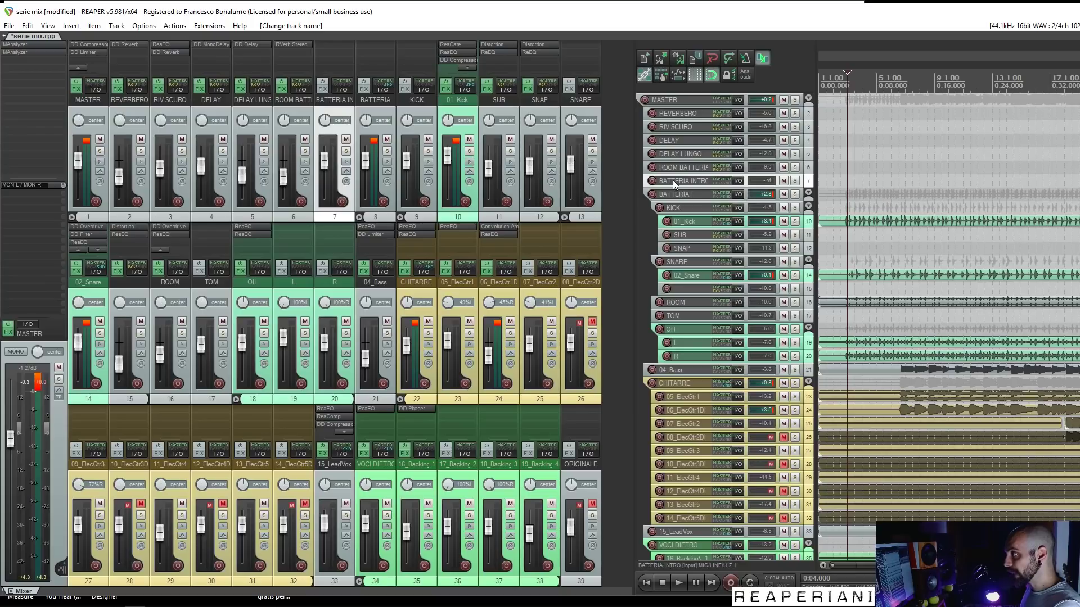
pyautogui.hotkey('ctrl', 't')
pyautogui.hotkey('ctrl', 't')
pyautogui.hotkey('ctrl', 't')
pyautogui.hotkey('ctrl', 't')
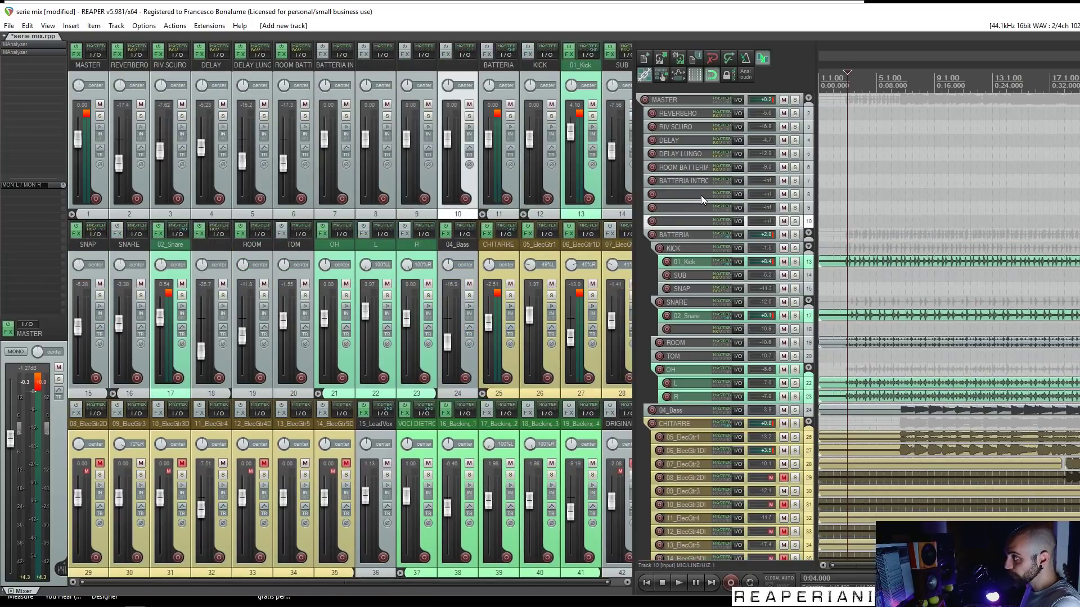
pyautogui.hotkey('ctrl', 't')
pyautogui.hotkey('ctrl', 't')
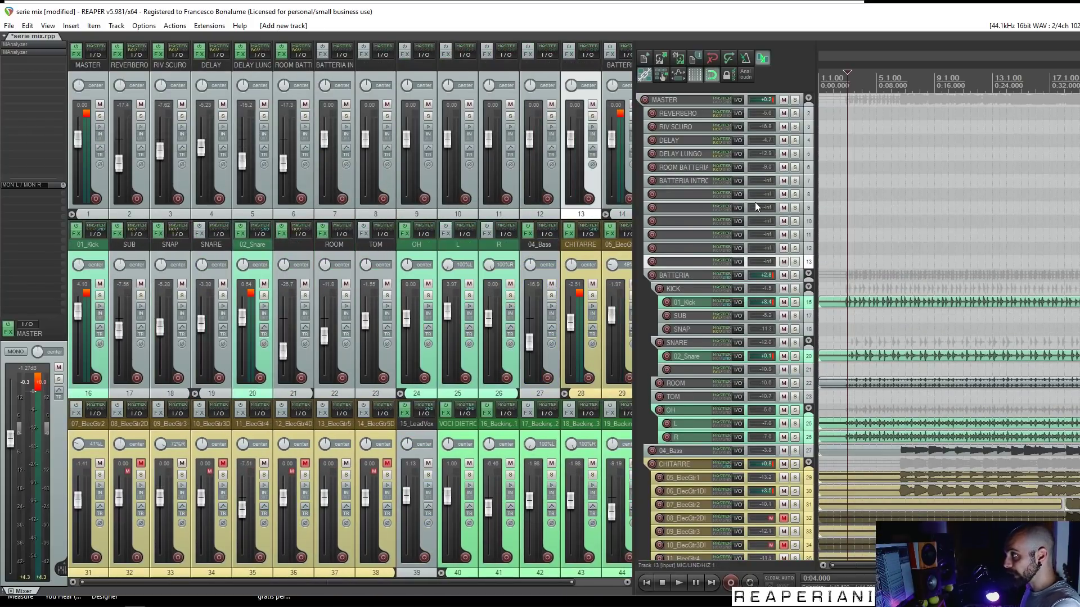
# Step: Nest the six tracks in the folder, colour them yellow, and select the kick, snare and overhead items
pyautogui.click(697, 194)
pyautogui.keyDown('shift'); pyautogui.click(687, 261); pyautogui.keyUp('shift')
pyautogui.moveTo(679, 194); pyautogui.dragTo(683, 181)
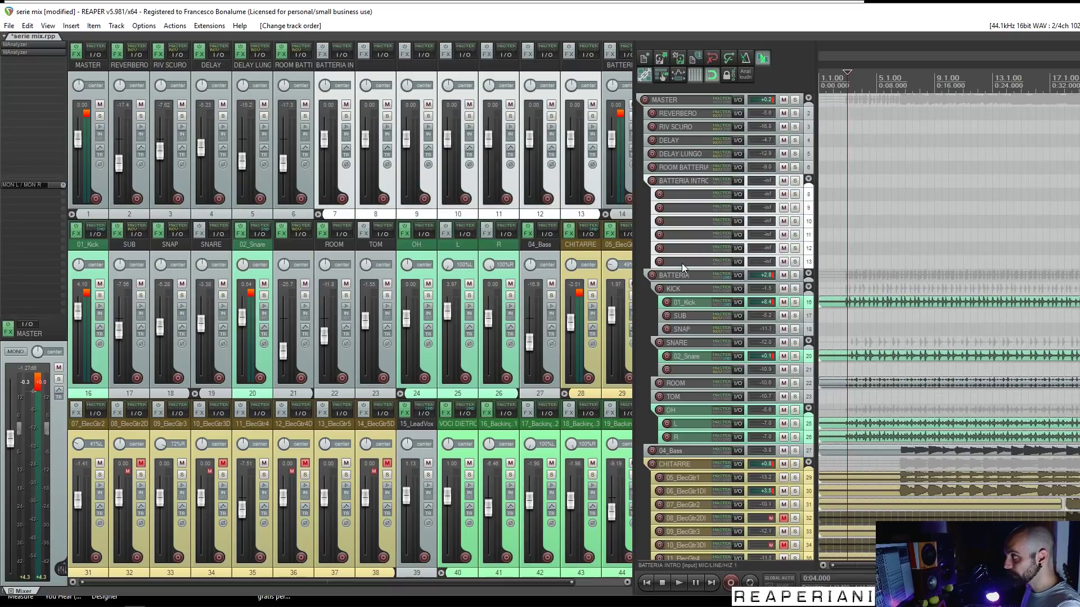
pyautogui.press('c')
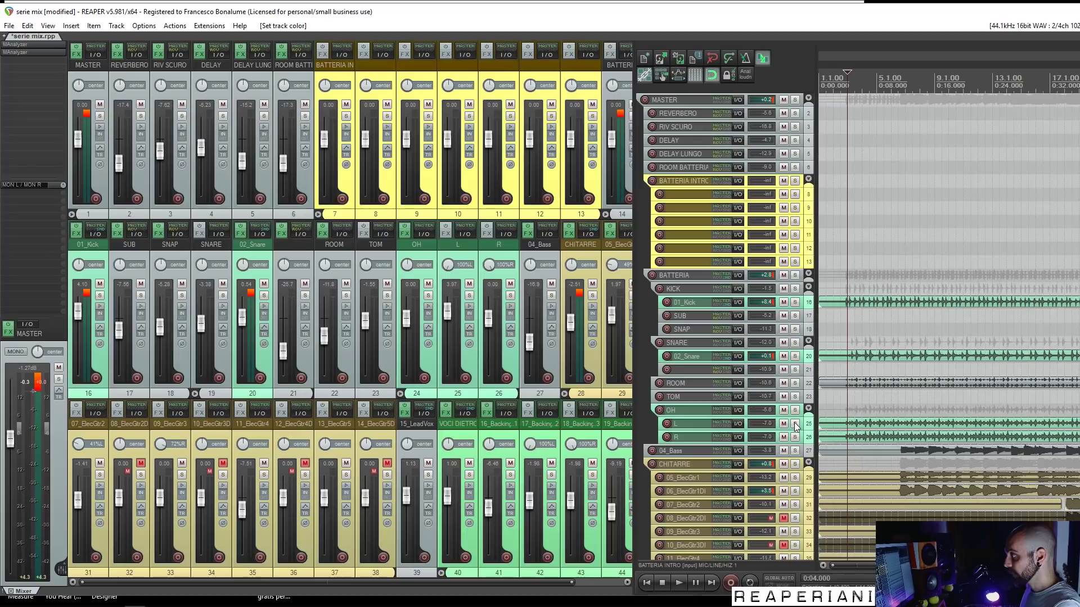
pyautogui.moveTo(854, 441); pyautogui.dragTo(854, 439)
pyautogui.keyDown('ctrl'); pyautogui.click(842, 387); pyautogui.keyUp('ctrl')
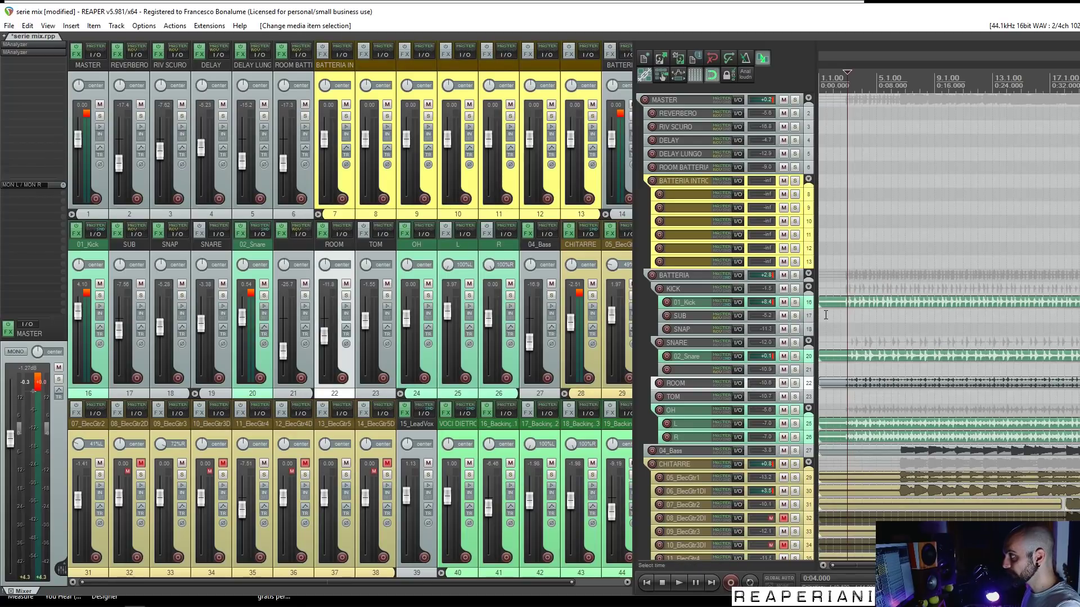
# Step: Copy the kick, snare and overhead items into the intro tracks, one item per track
pyautogui.moveTo(834, 306); pyautogui.dragTo(829, 125)
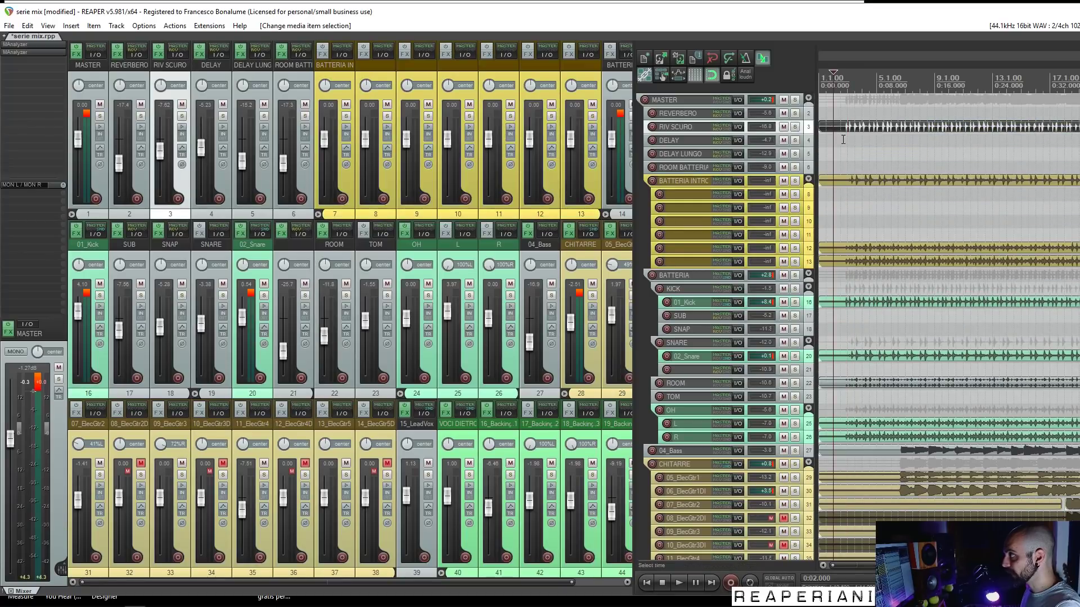
pyautogui.moveTo(846, 184); pyautogui.dragTo(847, 240)
pyautogui.moveTo(852, 127); pyautogui.dragTo(851, 203)
pyautogui.keyDown('shift'); pyautogui.click(850, 261); pyautogui.keyUp('shift')
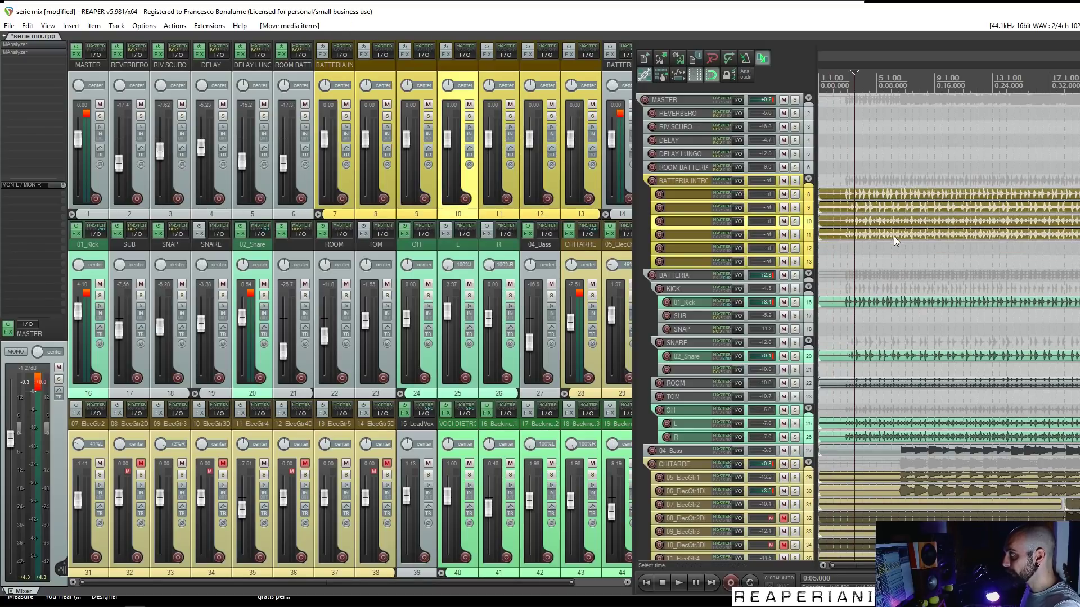
# Step: Select the main drum items on tracks 16–26 and trim their starts to 0:04
pyautogui.click(848, 176)
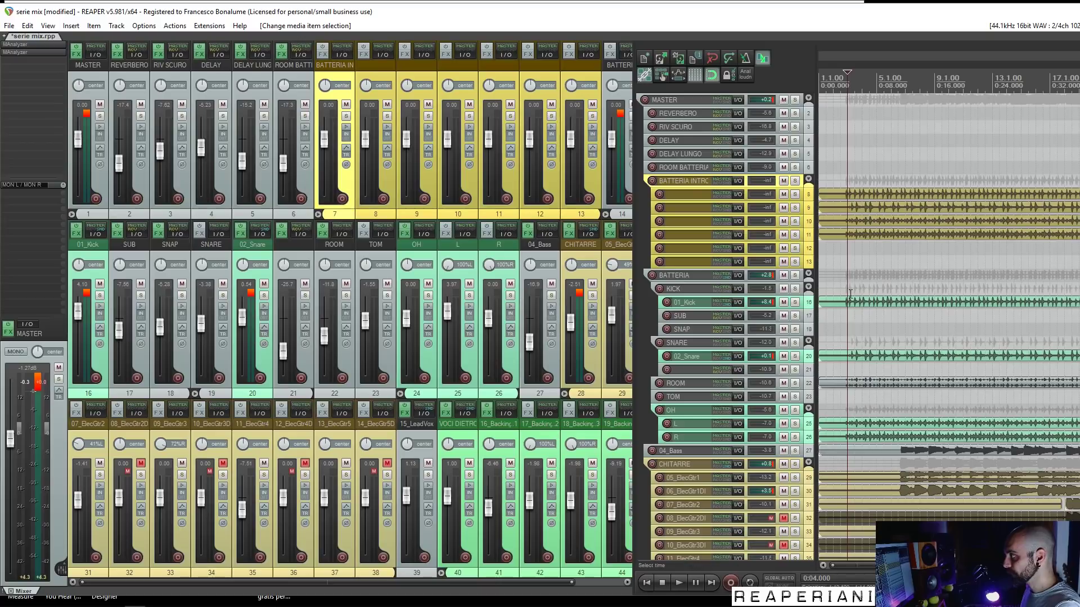
pyautogui.moveTo(859, 414); pyautogui.dragTo(855, 438)
pyautogui.moveTo(820, 303); pyautogui.dragTo(919, 440)
# Step: Play back the intro and trim the main drum items' starts further right
pyautogui.click(878, 306)
pyautogui.press('space')
pyautogui.scroll(3, 919, 440)
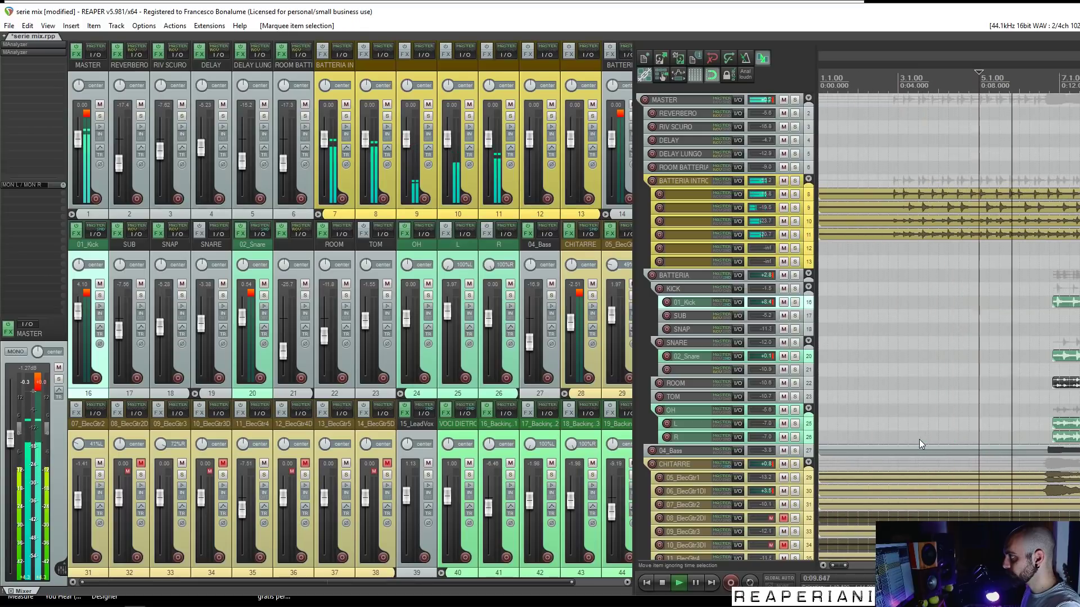
pyautogui.hscroll(2, 1008, 307)
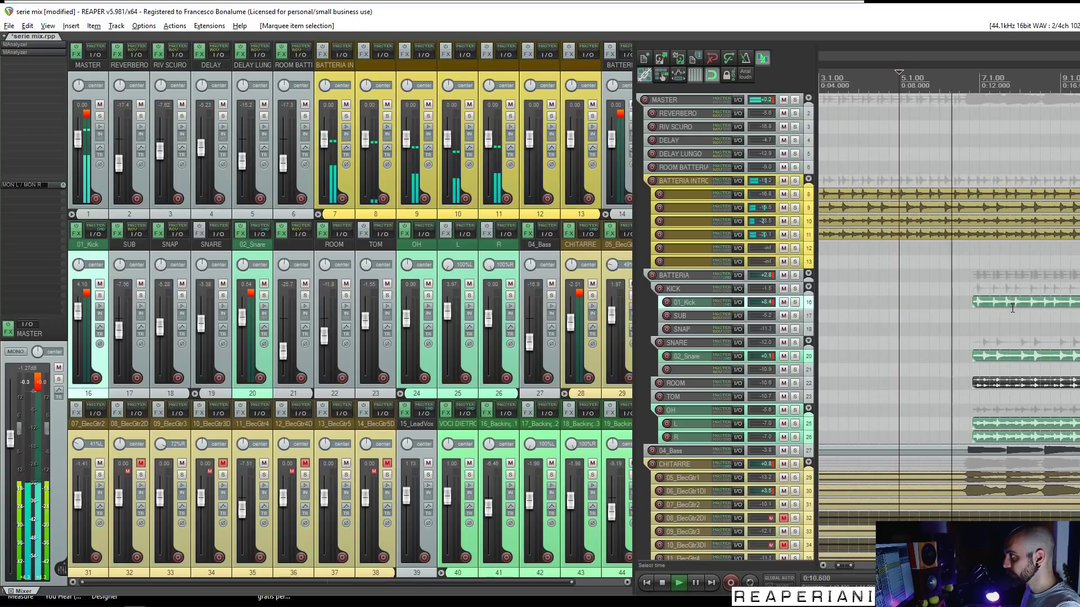
pyautogui.click(972, 302)
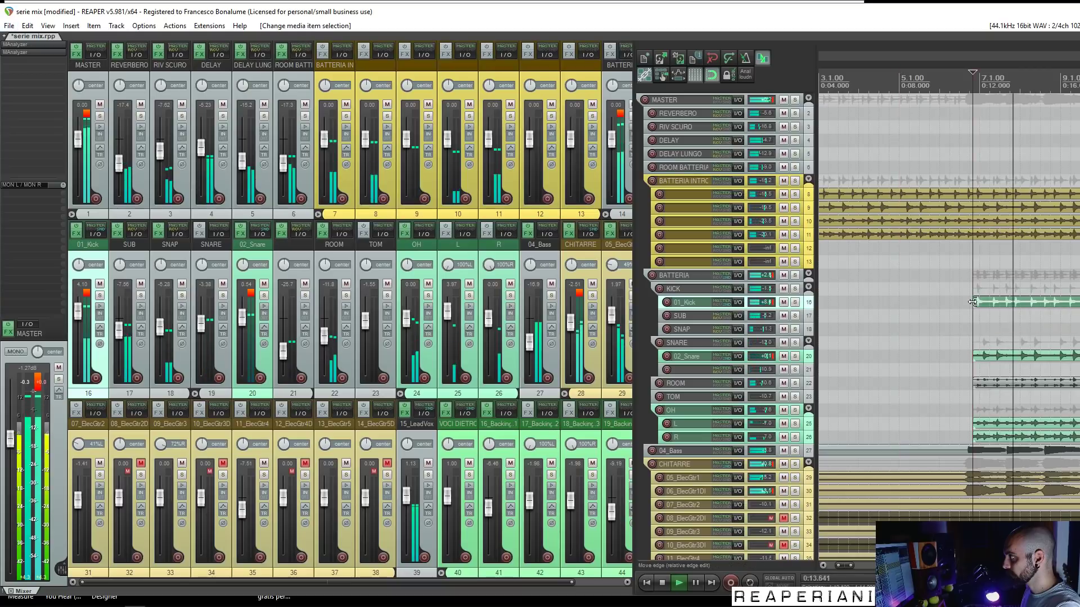
pyautogui.moveTo(957, 285); pyautogui.dragTo(1007, 436)
pyautogui.scroll(-4, 1007, 434)
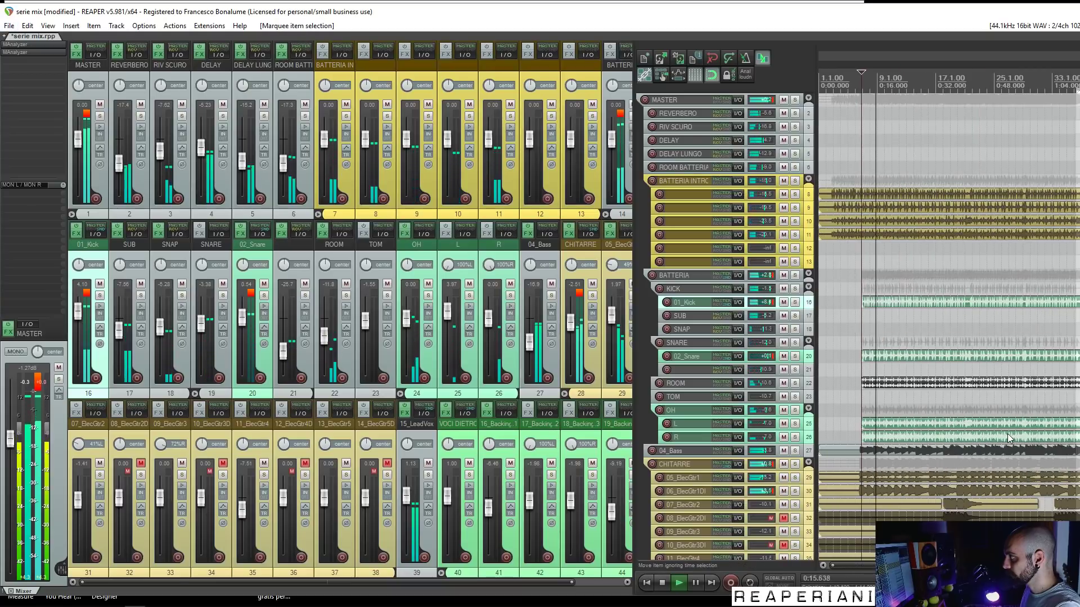
pyautogui.moveTo(867, 304); pyautogui.dragTo(942, 311)
# Step: Push the main drum items' starts to around bar 21 (0:41.6), then stop playback
pyautogui.click(930, 298)
pyautogui.scroll(4, 956, 299)
pyautogui.moveTo(1013, 283); pyautogui.dragTo(1053, 438)
pyautogui.moveTo(1029, 302); pyautogui.dragTo(1079, 307)
pyautogui.moveTo(981, 306); pyautogui.dragTo(1016, 324)
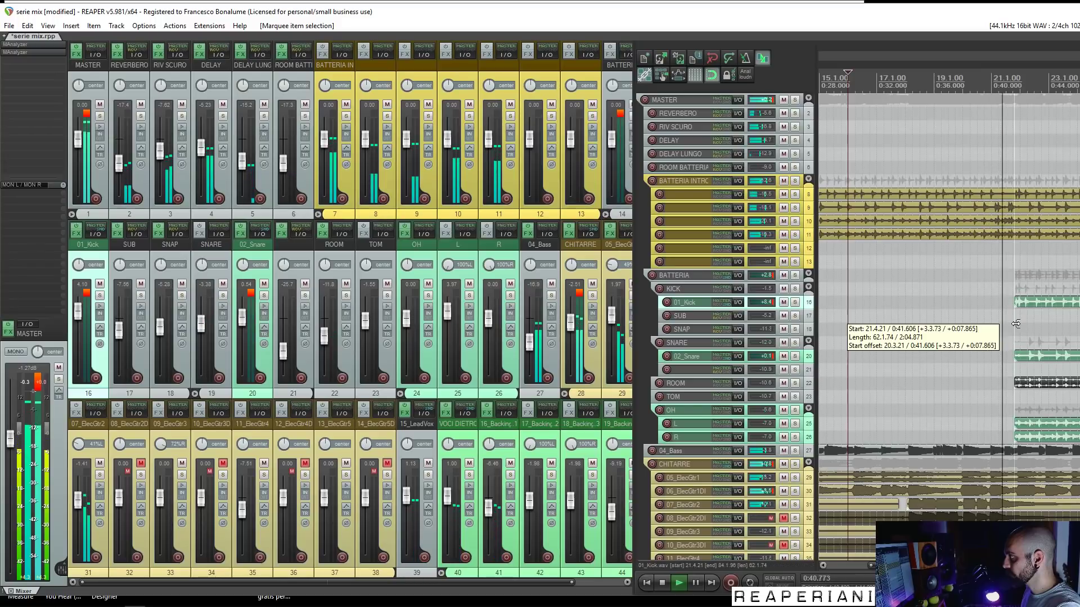
pyautogui.moveTo(1016, 324); pyautogui.dragTo(1016, 324)
pyautogui.press('space')
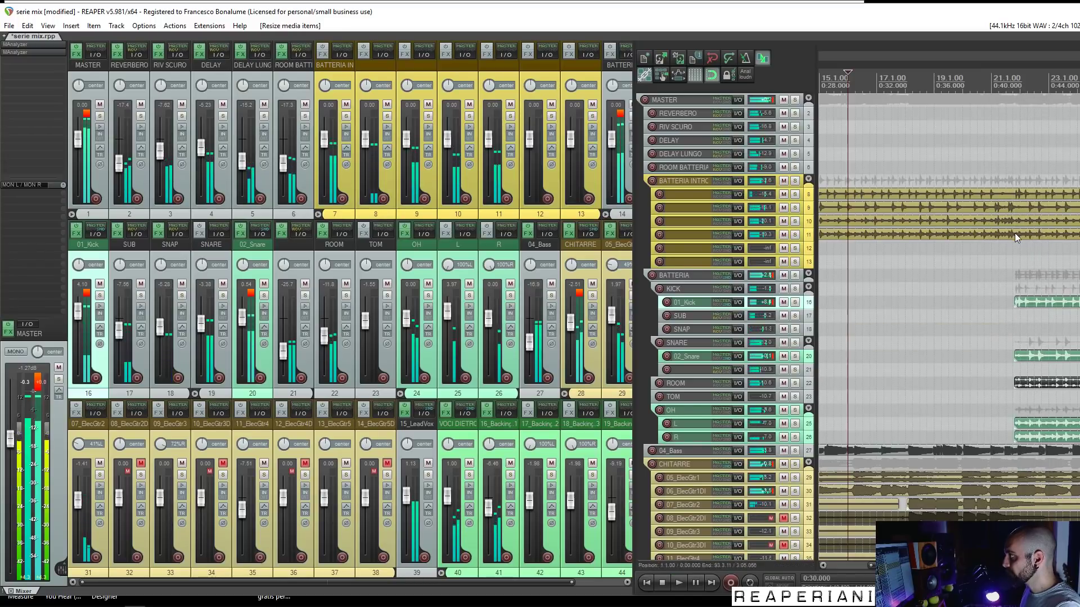
# Step: Split the intro items on tracks 8–11 at 0:40 and delete the tails
pyautogui.click(1015, 233)
pyautogui.press('space')
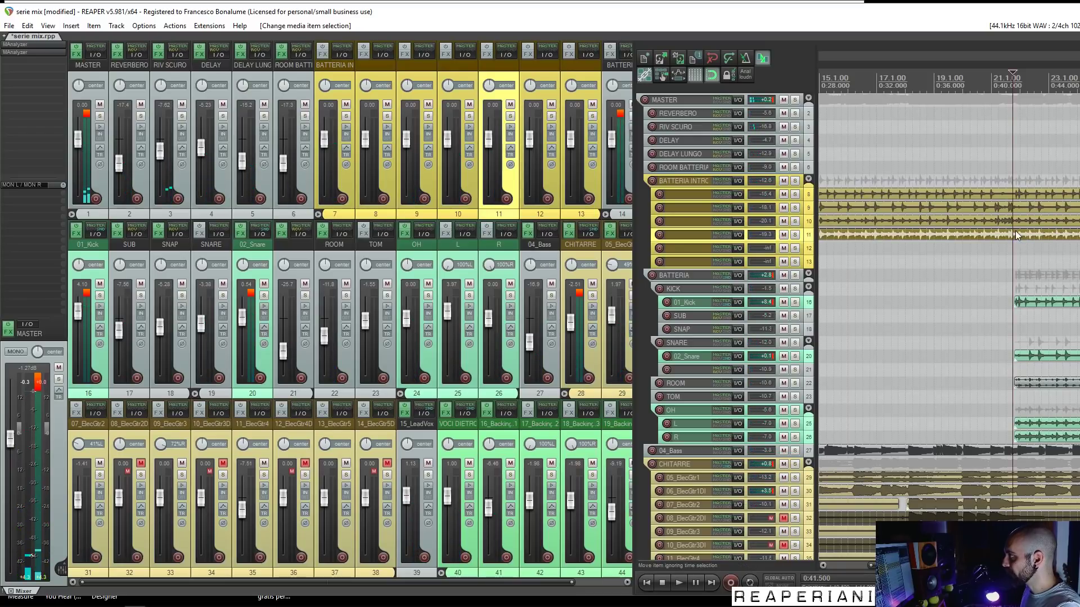
pyautogui.press('s')
pyautogui.click(1014, 221)
pyautogui.press('s')
pyautogui.click(1015, 208)
pyautogui.press('s')
pyautogui.moveTo(1013, 197); pyautogui.dragTo(1011, 193)
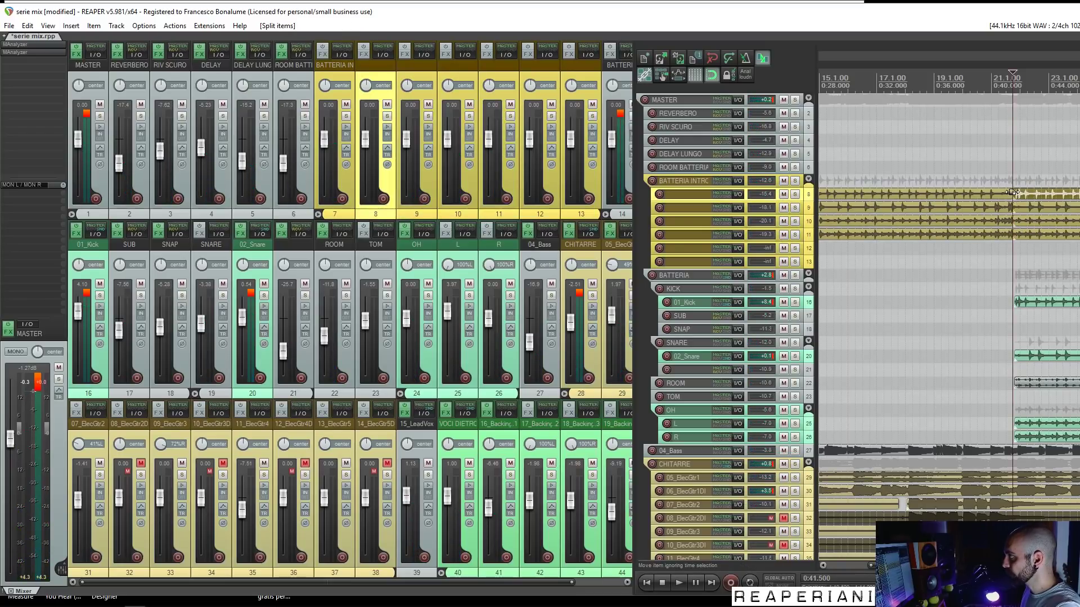
pyautogui.moveTo(1062, 269); pyautogui.dragTo(1062, 270)
pyautogui.press('Delete')
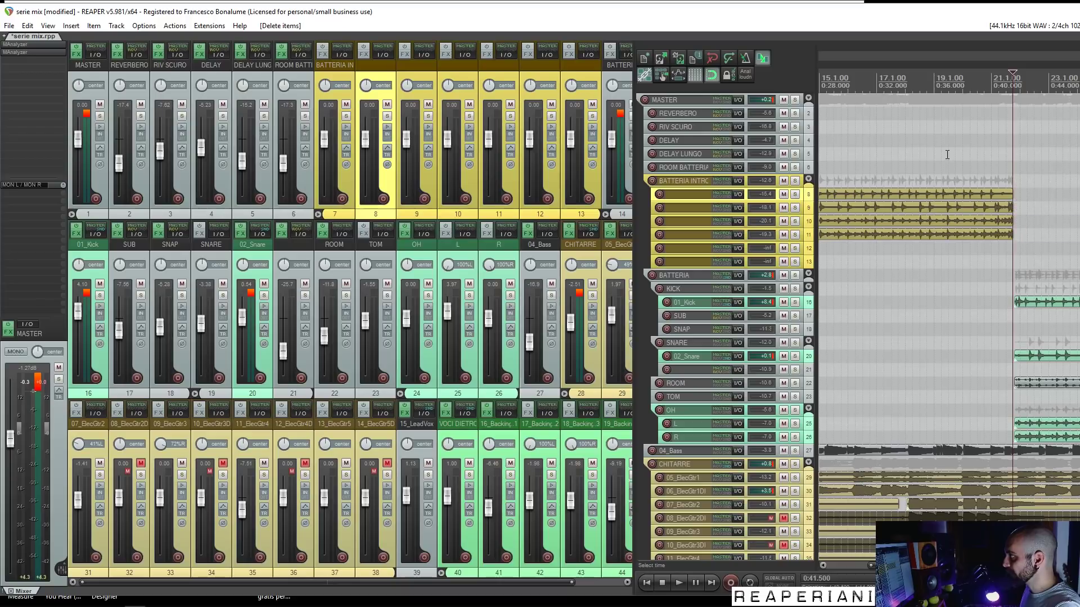
# Step: Extend the four intro items to end at bar 21, meeting the main drums, and audition the transition
pyautogui.click(948, 155)
pyautogui.press('space')
pyautogui.scroll(4, 1019, 207)
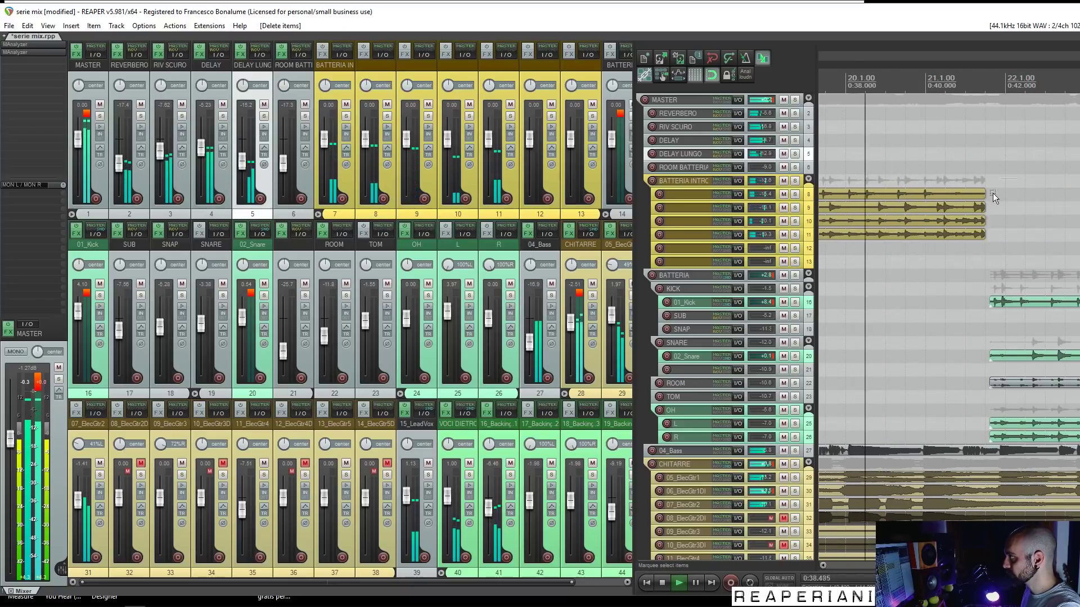
pyautogui.moveTo(993, 193); pyautogui.dragTo(978, 236)
pyautogui.moveTo(985, 193); pyautogui.dragTo(997, 195)
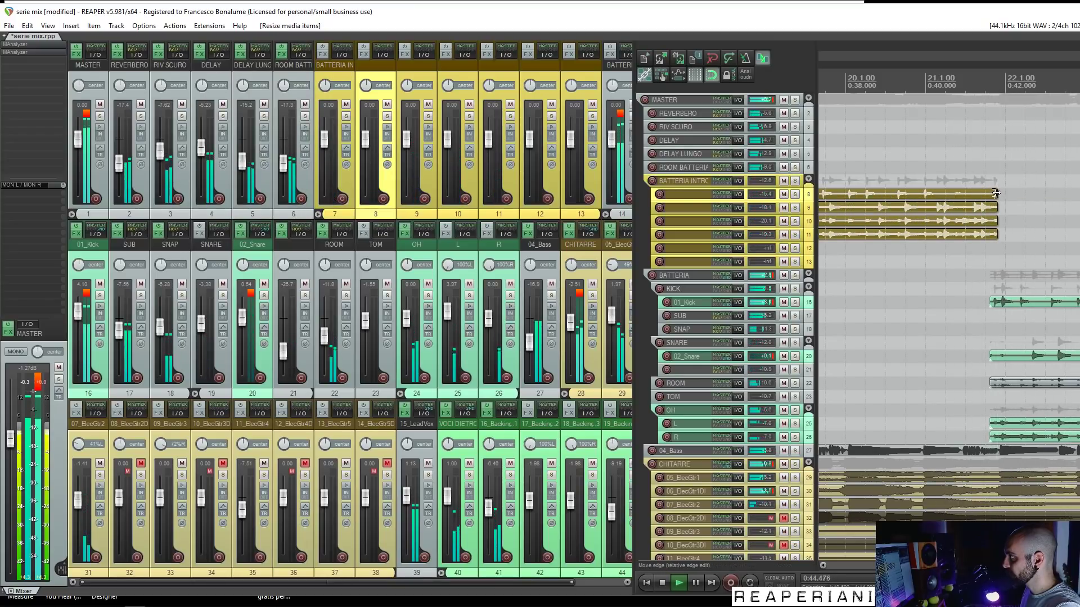
pyautogui.click(951, 178)
pyautogui.press('space')
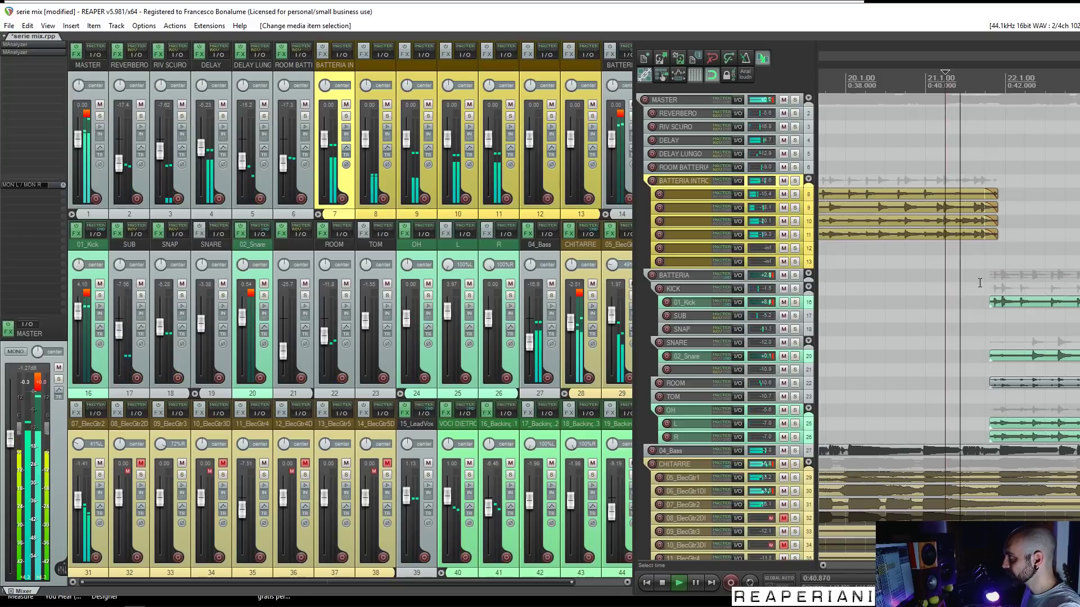
pyautogui.scroll(-5, 985, 263)
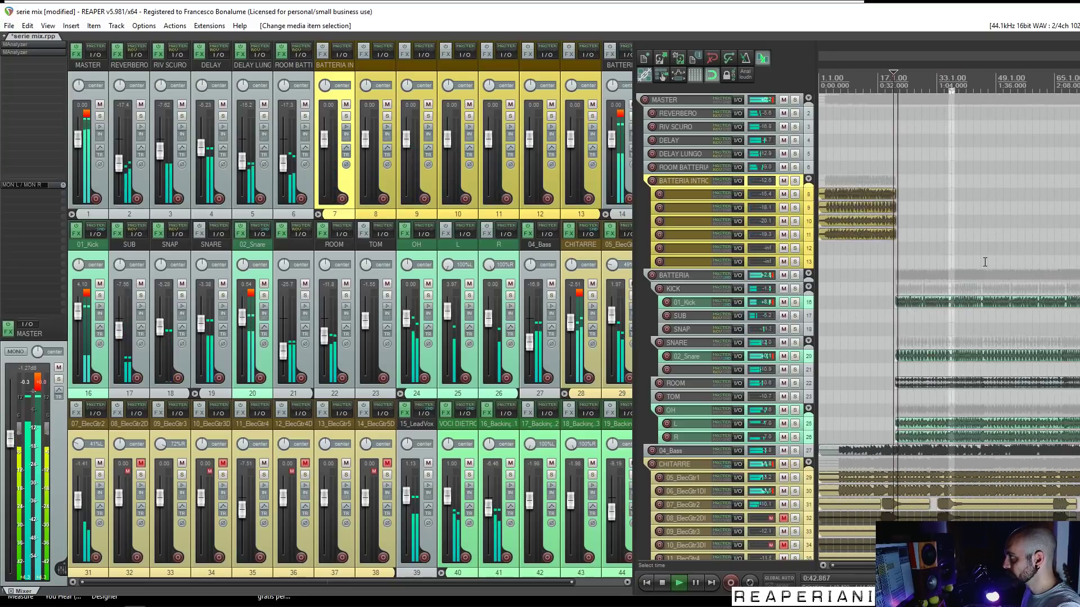
pyautogui.click(687, 180)
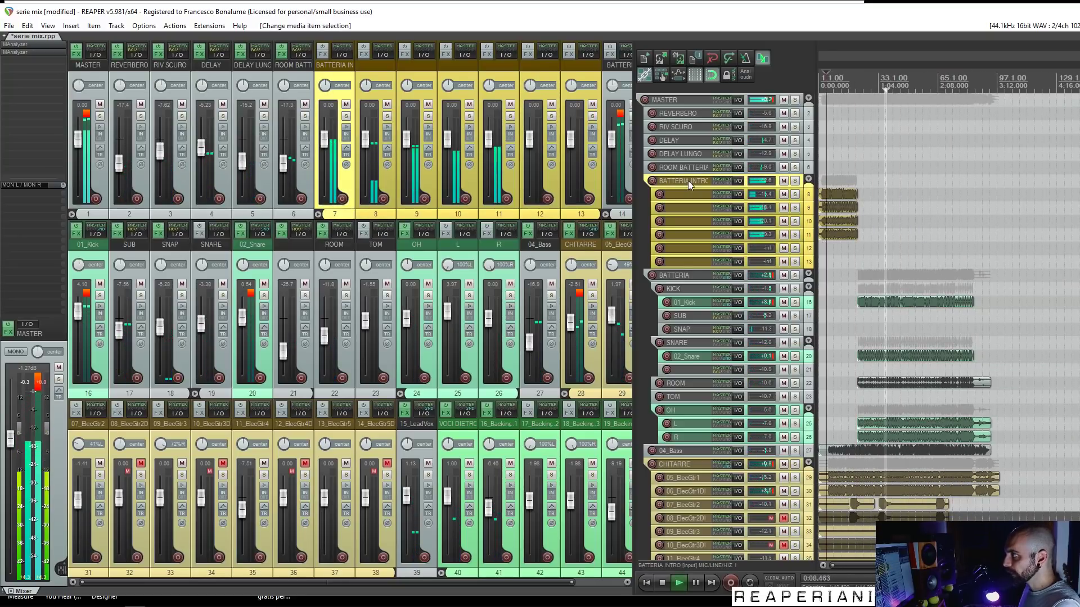
# Step: Add ReaEQ to the BATTERIA INTRO FX chain and rename the overhead tracks 'over L' and 'OVER R'
pyautogui.click(321, 55)
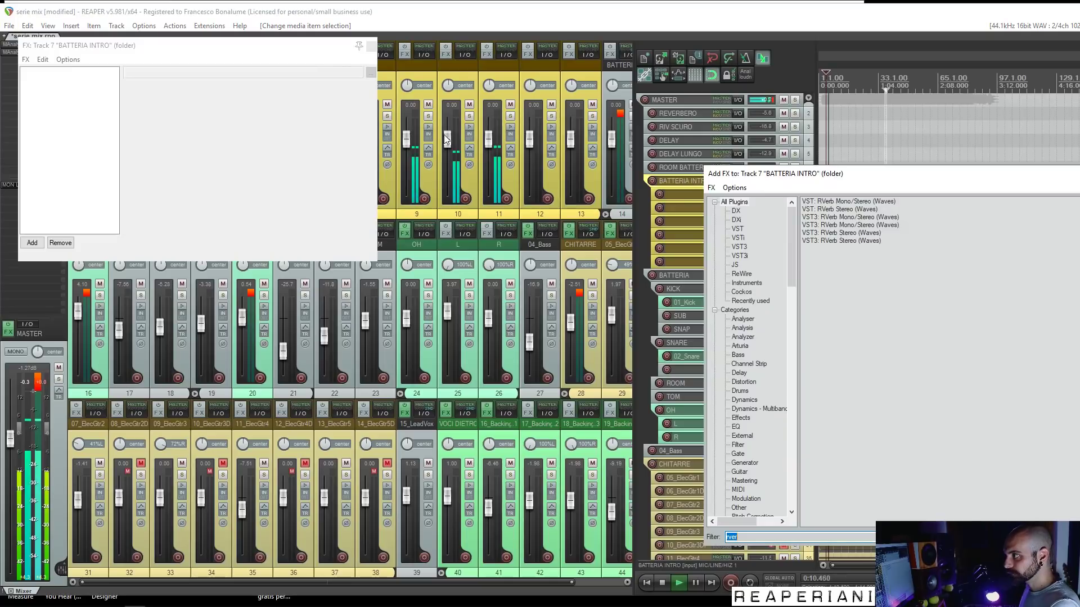
pyautogui.doubleClick(828, 201)
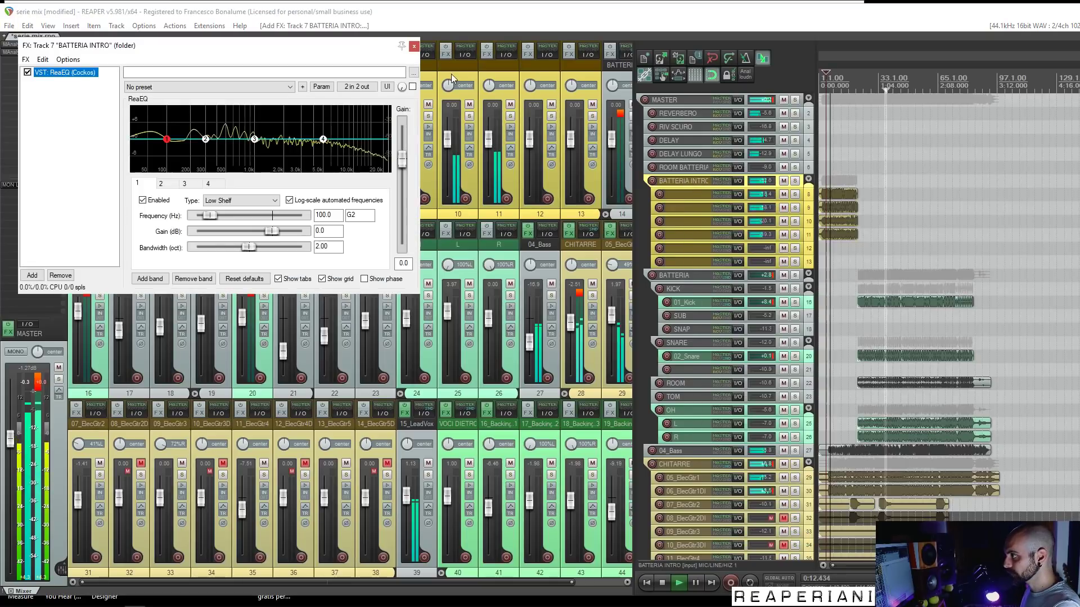
pyautogui.press('Escape')
pyautogui.doubleClick(681, 223)
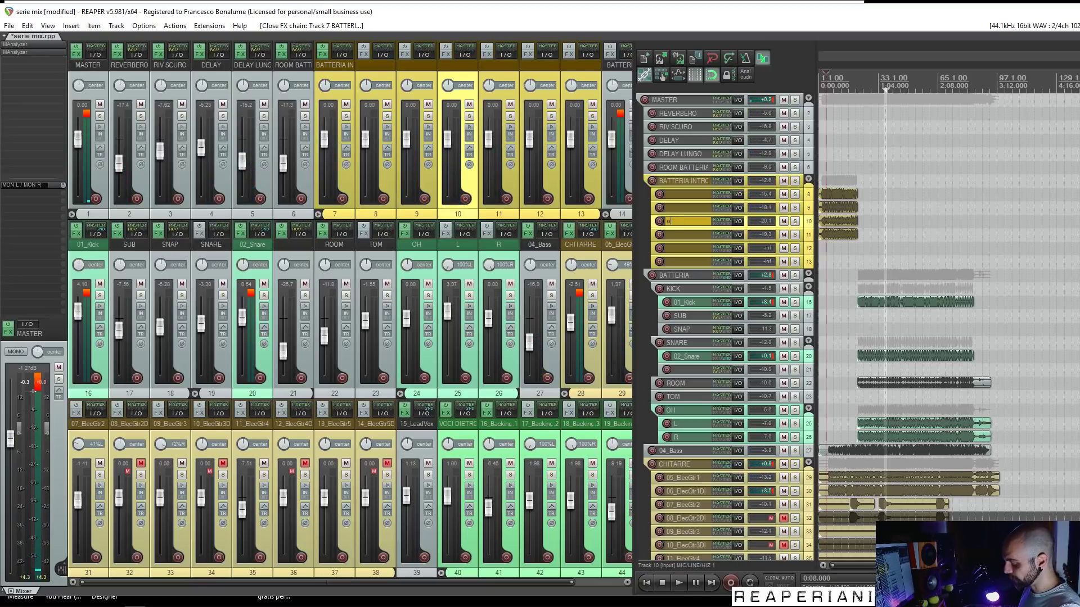
pyautogui.doubleClick(685, 234)
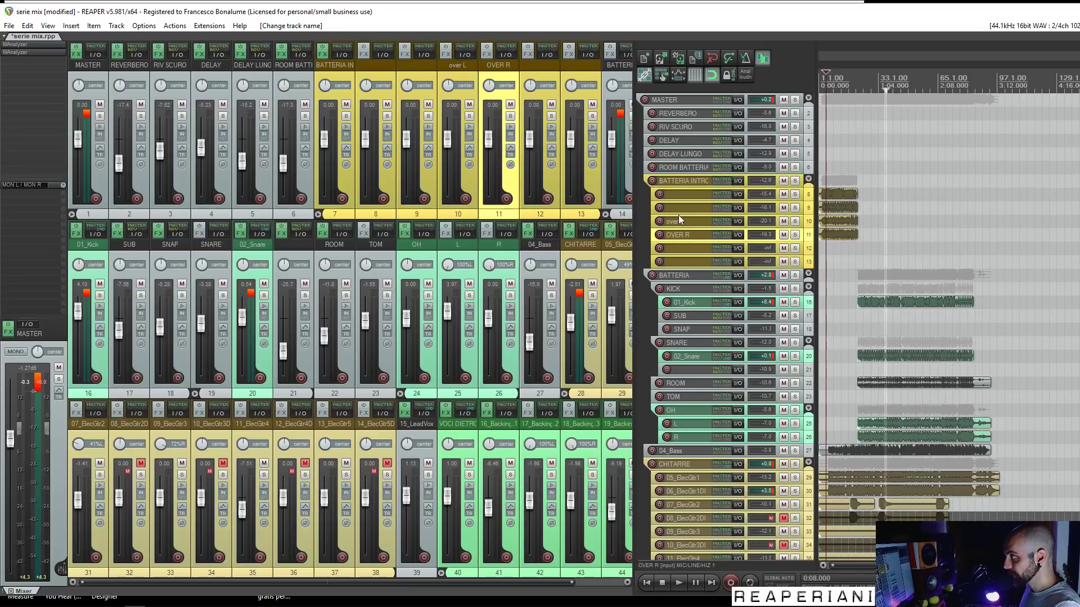
# Step: Rename track 9 to SNARE and track 8 to KICK
pyautogui.doubleClick(687, 206)
pyautogui.write('SNARE')
pyautogui.press('Return')
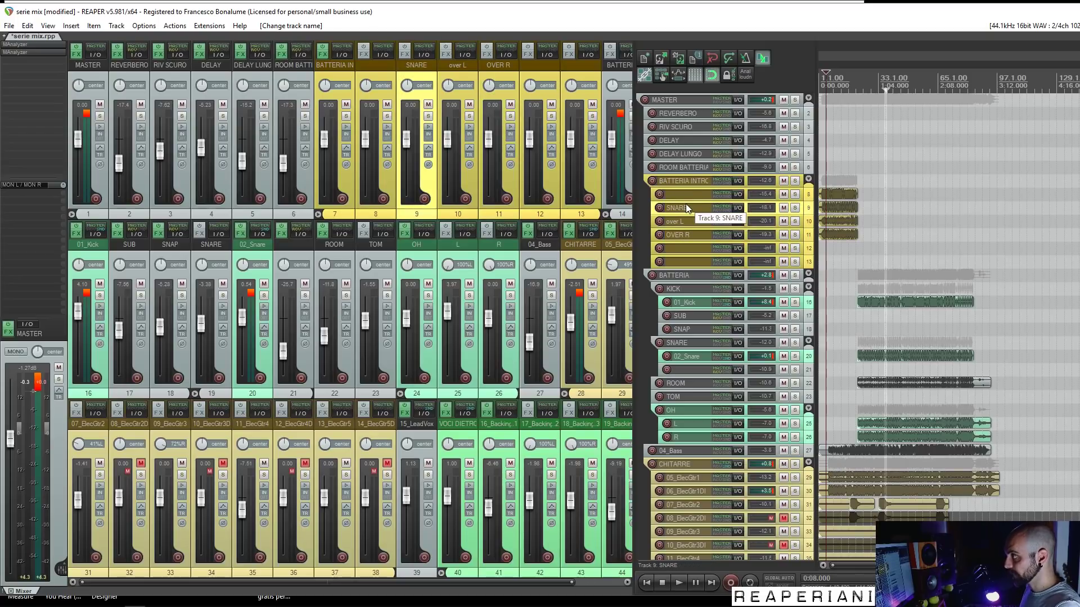
pyautogui.doubleClick(690, 193)
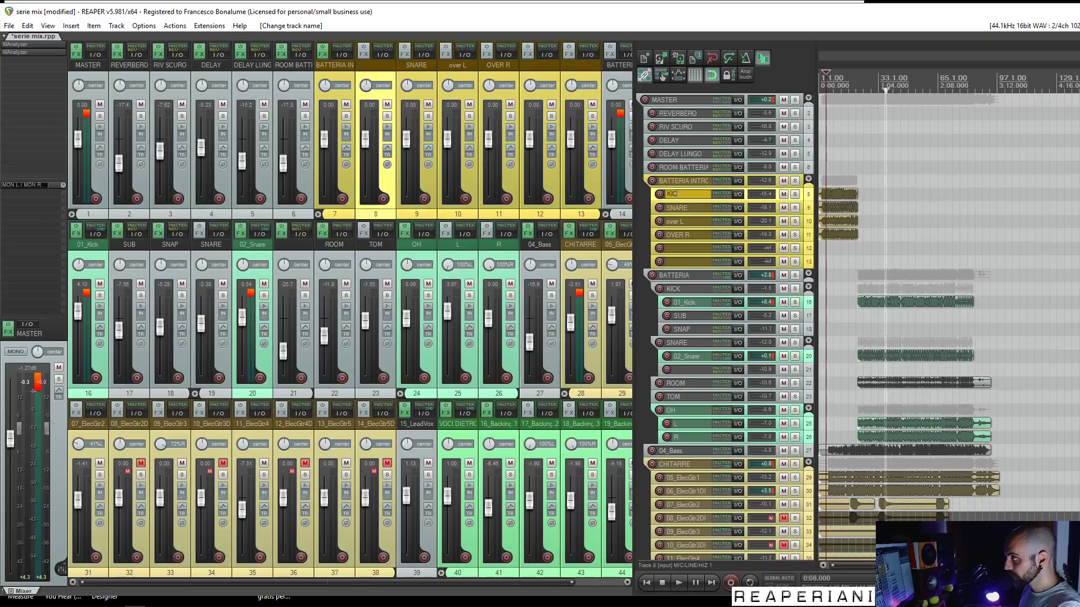
# Step: Delete the empty tracks 12 and 13
pyautogui.click(670, 249)
pyautogui.keyDown('shift'); pyautogui.click(677, 260); pyautogui.keyUp('shift')
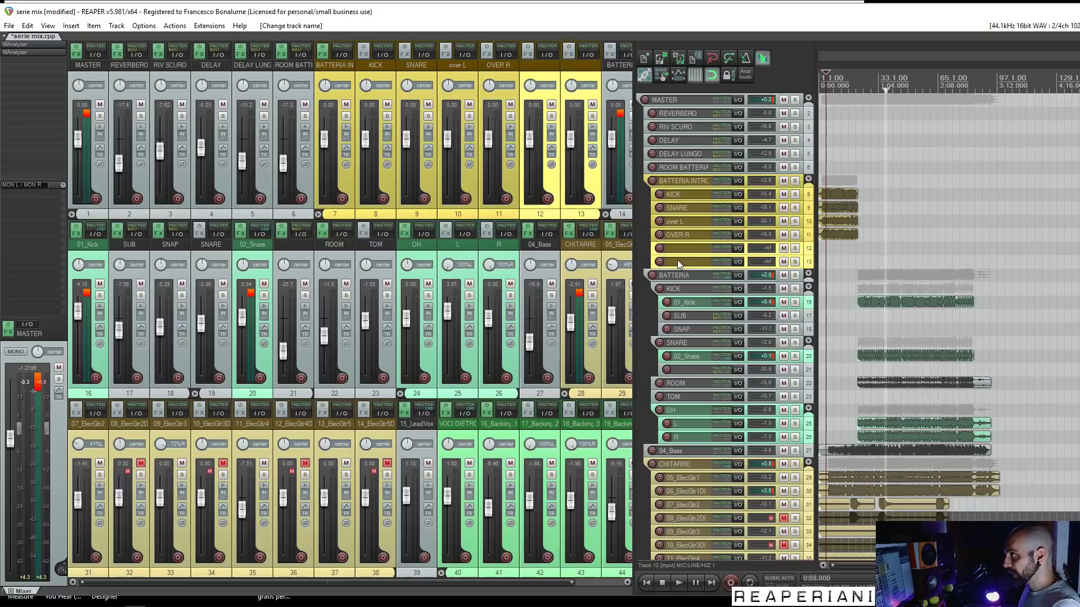
pyautogui.press('Delete')
# Step: Pan the overheads 100% left and right, then reopen the folder's ReaEQ
pyautogui.click(683, 217)
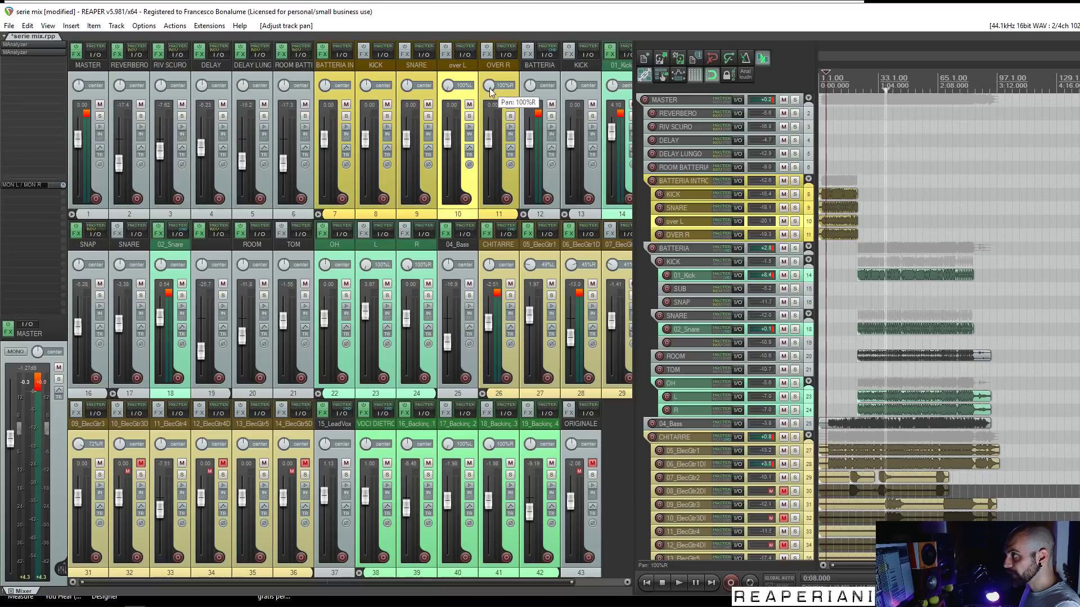
pyautogui.click(823, 178)
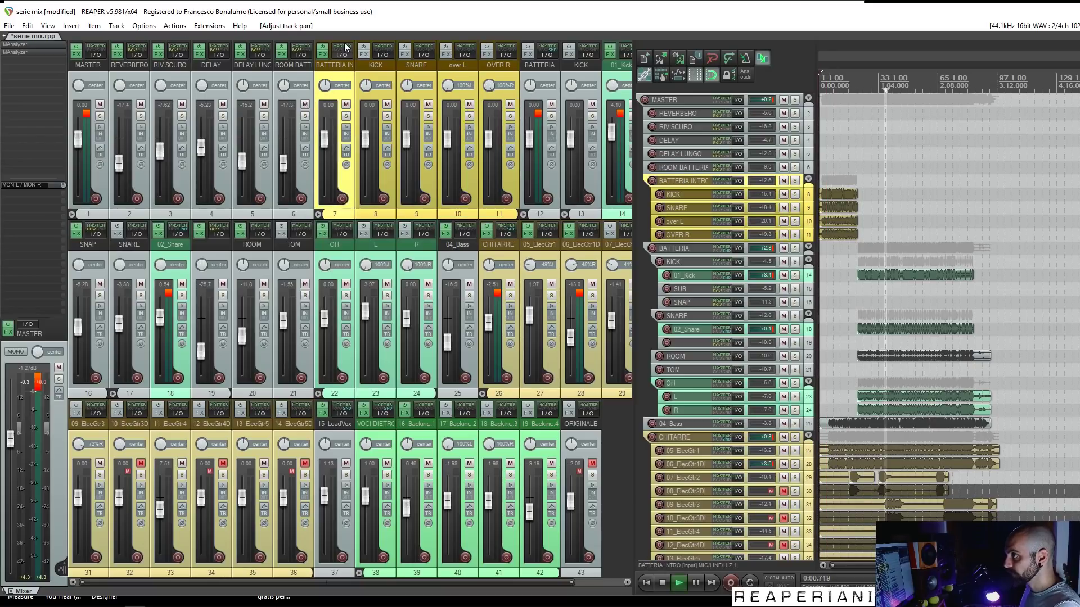
pyautogui.click(323, 55)
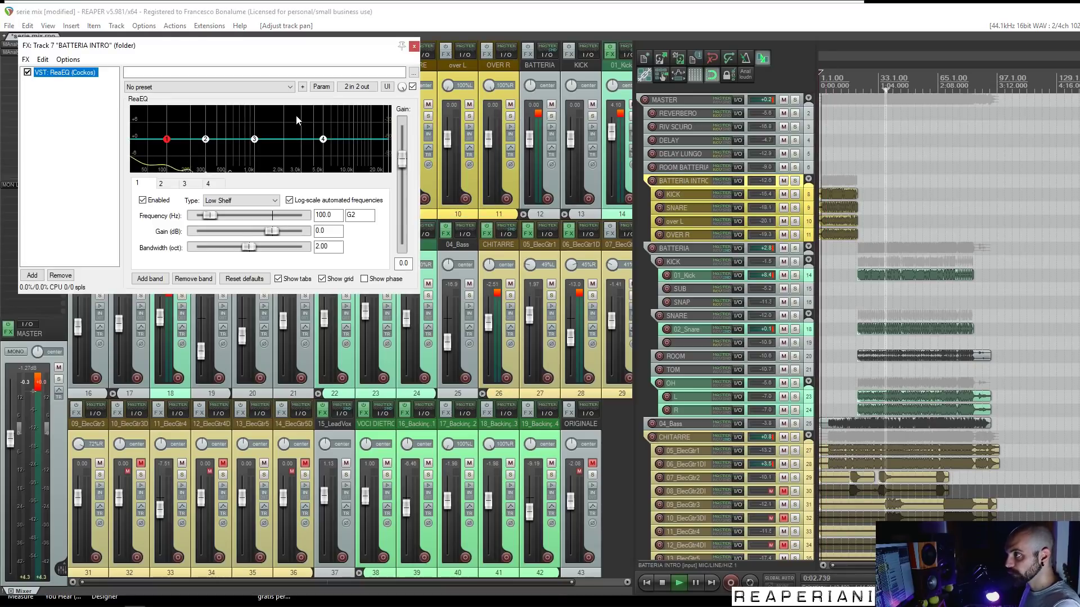
# Step: Boost band 2 near 118 Hz, add a -3.6 dB cut at 425 Hz, and soften the 12.3 kHz lift
pyautogui.click(827, 201)
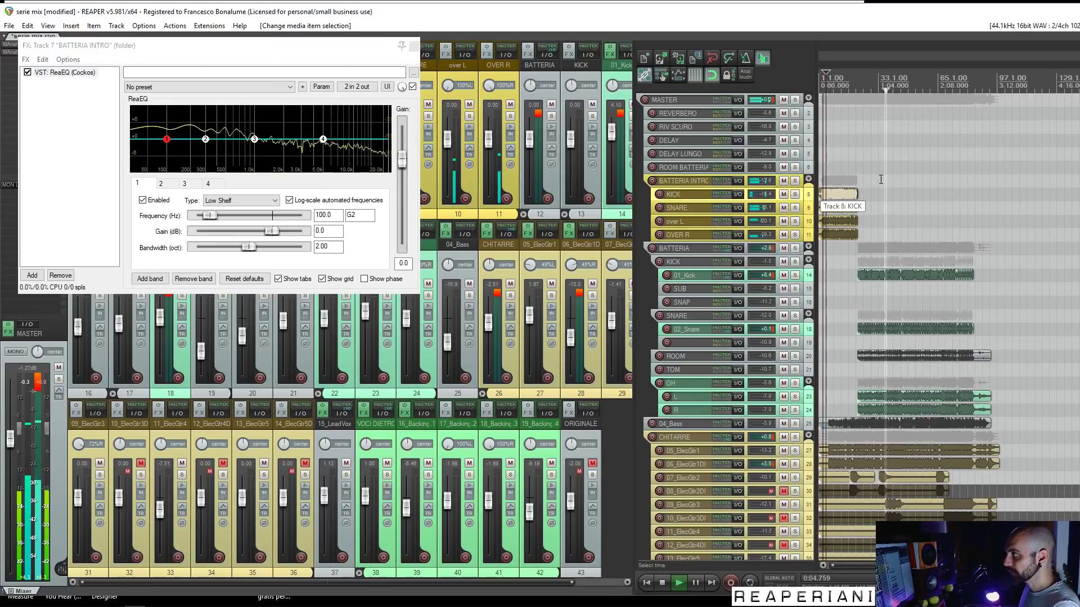
pyautogui.scroll(4, 828, 201)
pyautogui.moveTo(206, 139); pyautogui.dragTo(172, 121)
pyautogui.moveTo(255, 139); pyautogui.dragTo(359, 120)
pyautogui.doubleClick(223, 155)
pyautogui.moveTo(223, 155); pyautogui.dragTo(219, 151)
pyautogui.moveTo(358, 120); pyautogui.dragTo(361, 128)
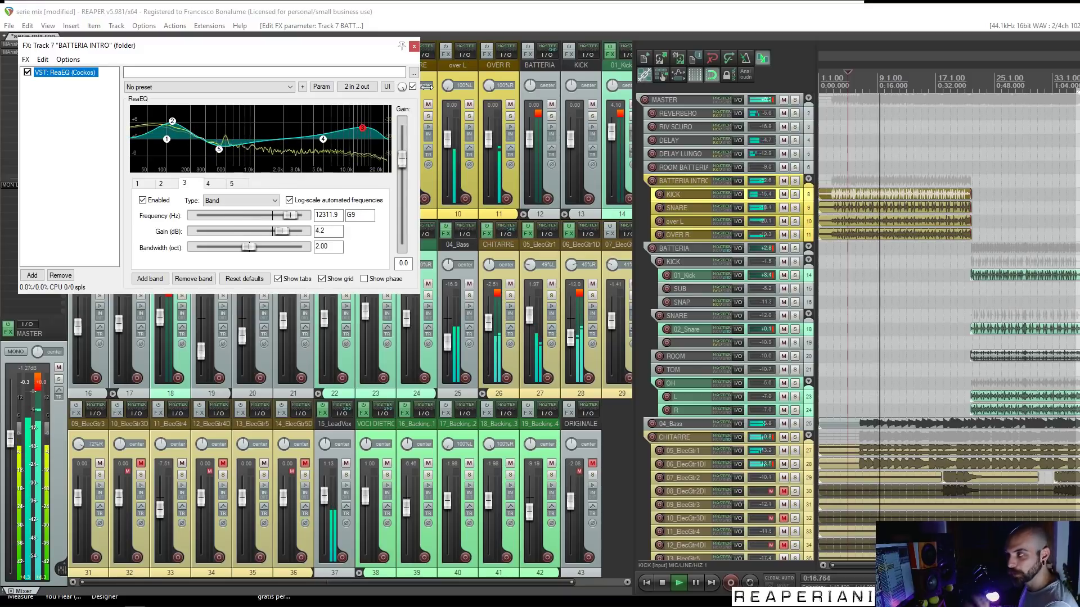
pyautogui.click(414, 46)
pyautogui.moveTo(329, 141); pyautogui.dragTo(329, 139)
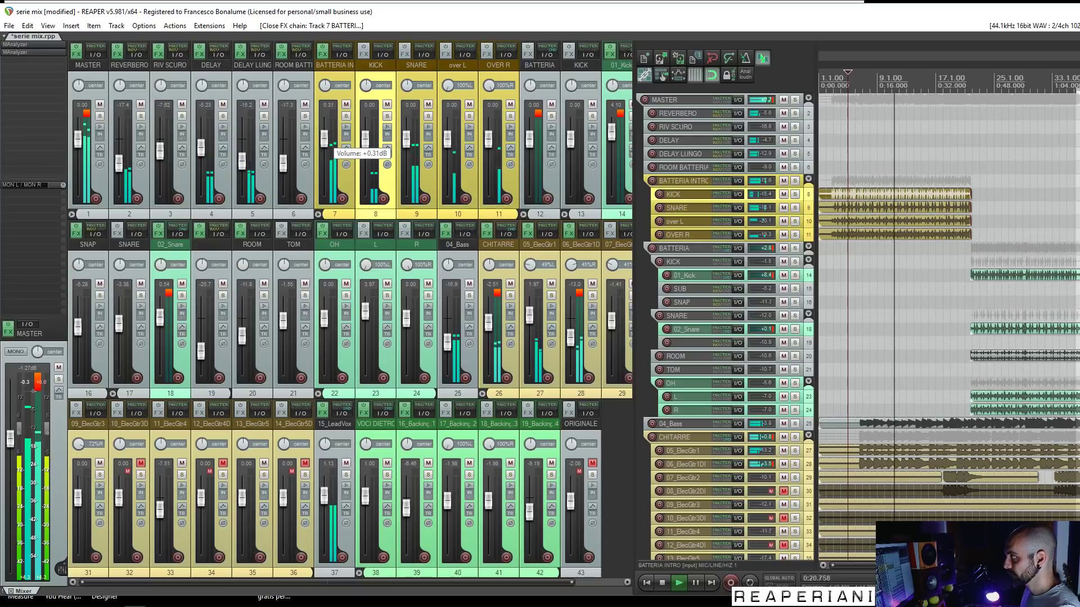
# Step: Raise the BATTERIA INTRO fader from about +0.36 dB to +2.57 dB during playback
pyautogui.moveTo(327, 139); pyautogui.dragTo(326, 138)
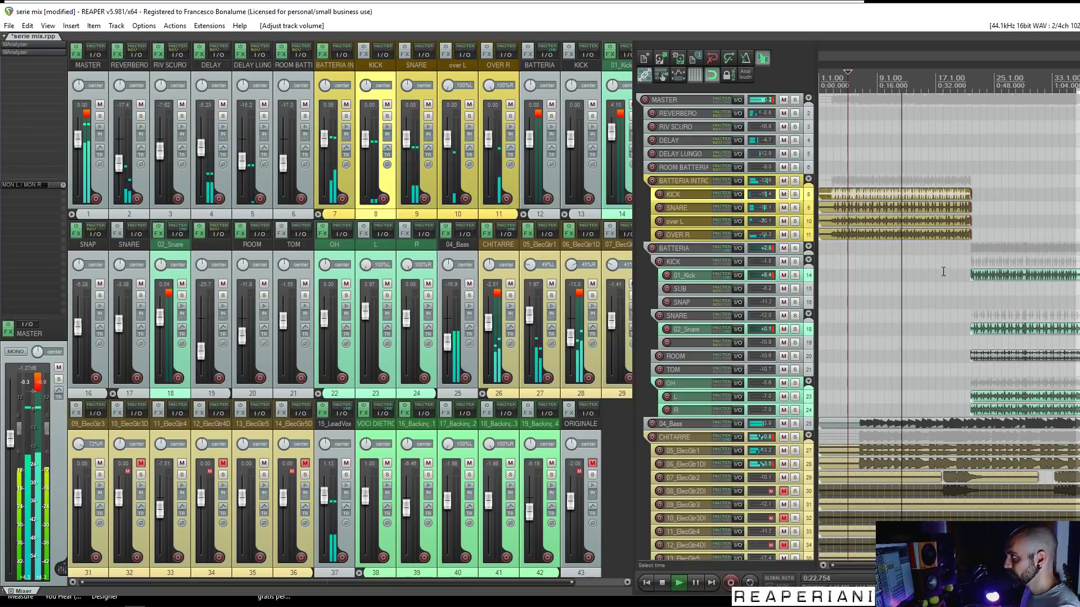
pyautogui.click(958, 260)
pyautogui.scroll(-2, 988, 260)
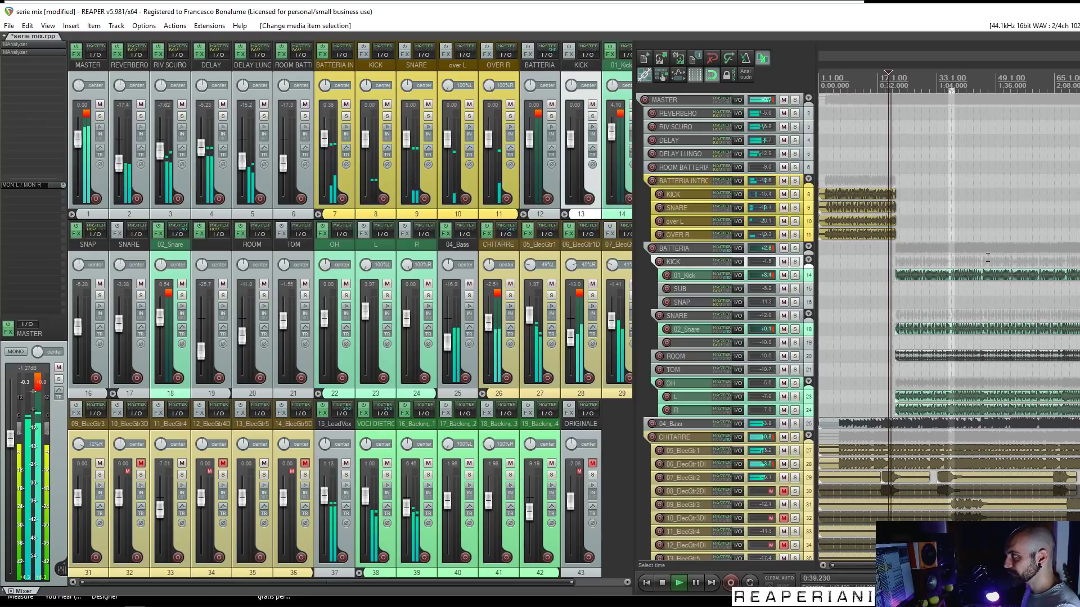
pyautogui.scroll(1, 989, 261)
pyautogui.scroll(1, 990, 258)
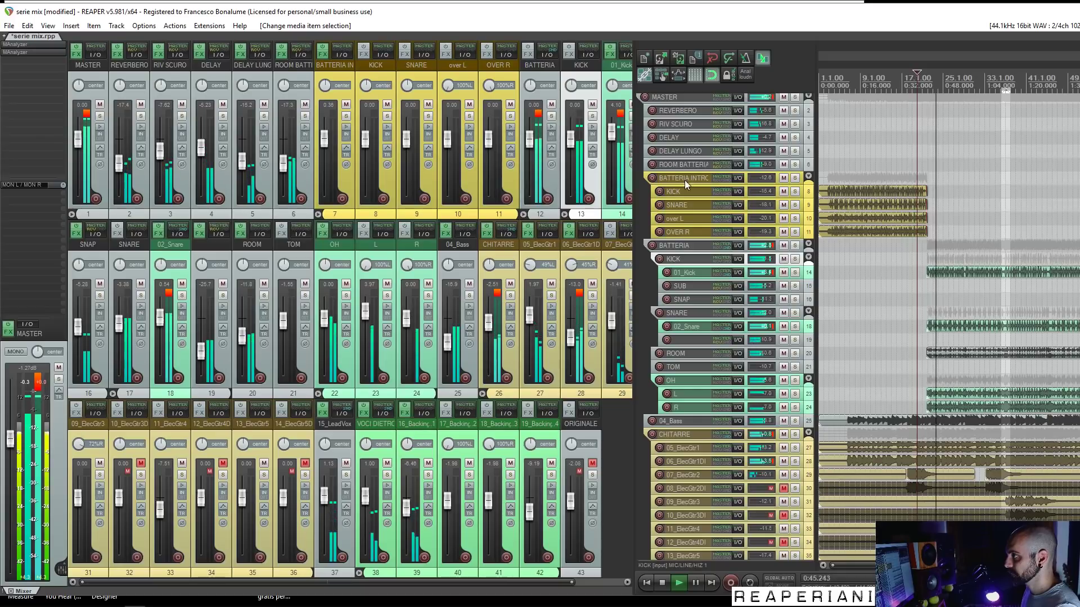
pyautogui.moveTo(324, 139); pyautogui.dragTo(324, 135)
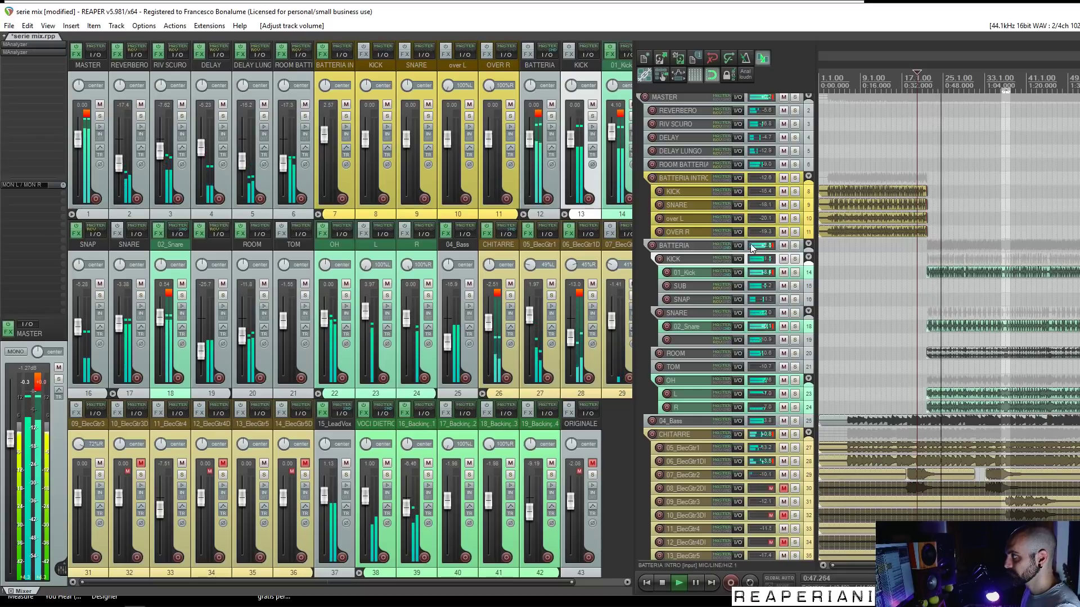
pyautogui.moveTo(912, 252); pyautogui.dragTo(966, 406)
pyautogui.click(851, 275)
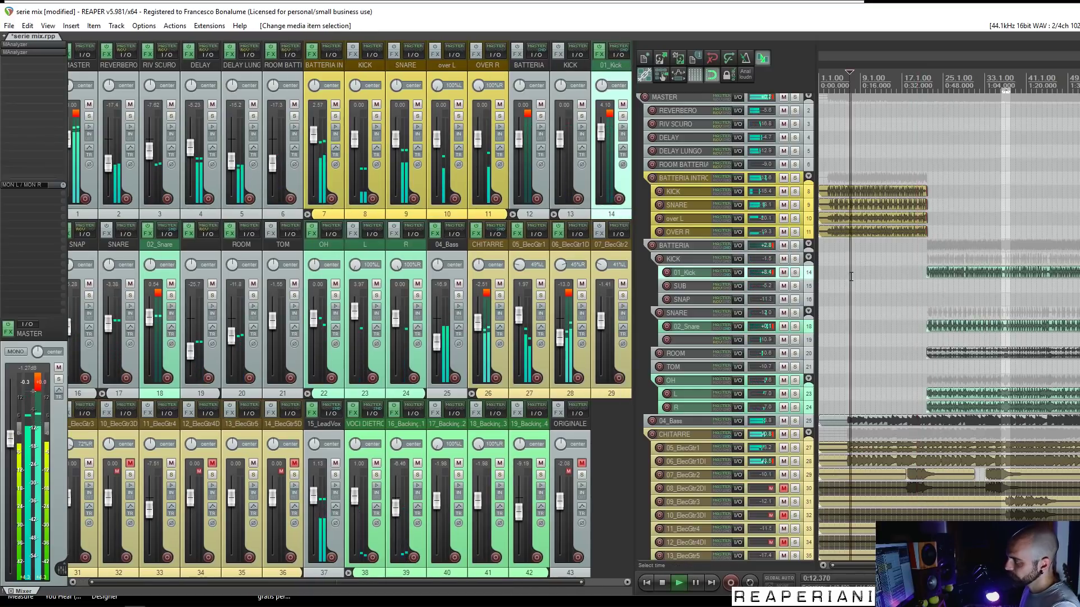
pyautogui.scroll(-3, 885, 280)
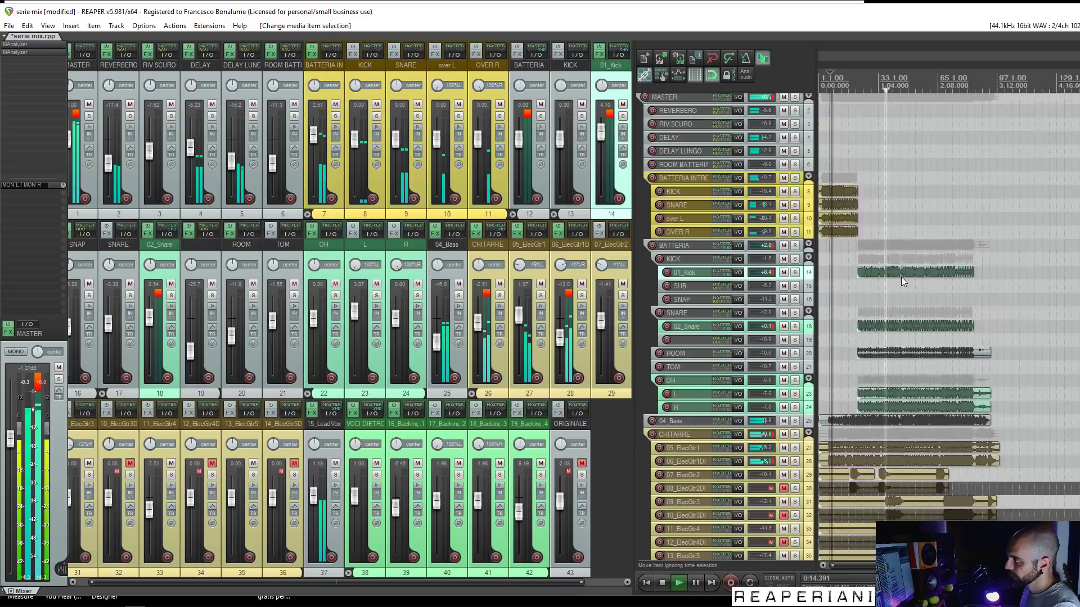
# Step: Add ReaEQ bands cutting 628 Hz and lifting 2.4 kHz, and raise the 109 Hz boost to 7.6 dB
pyautogui.scroll(2, 900, 277)
pyautogui.click(313, 55)
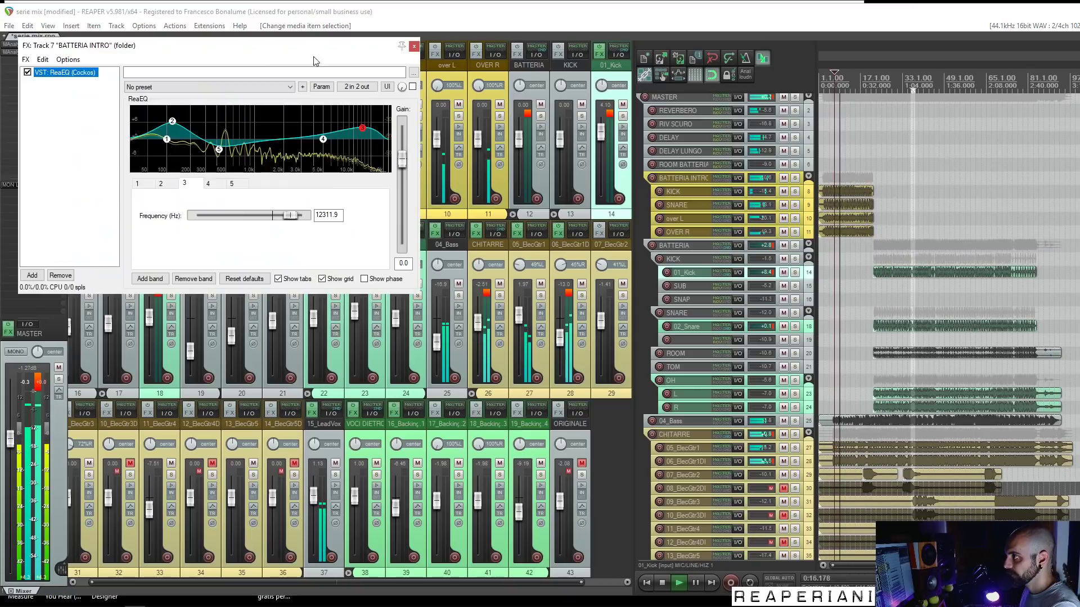
pyautogui.doubleClick(240, 119)
pyautogui.moveTo(240, 122); pyautogui.dragTo(235, 153)
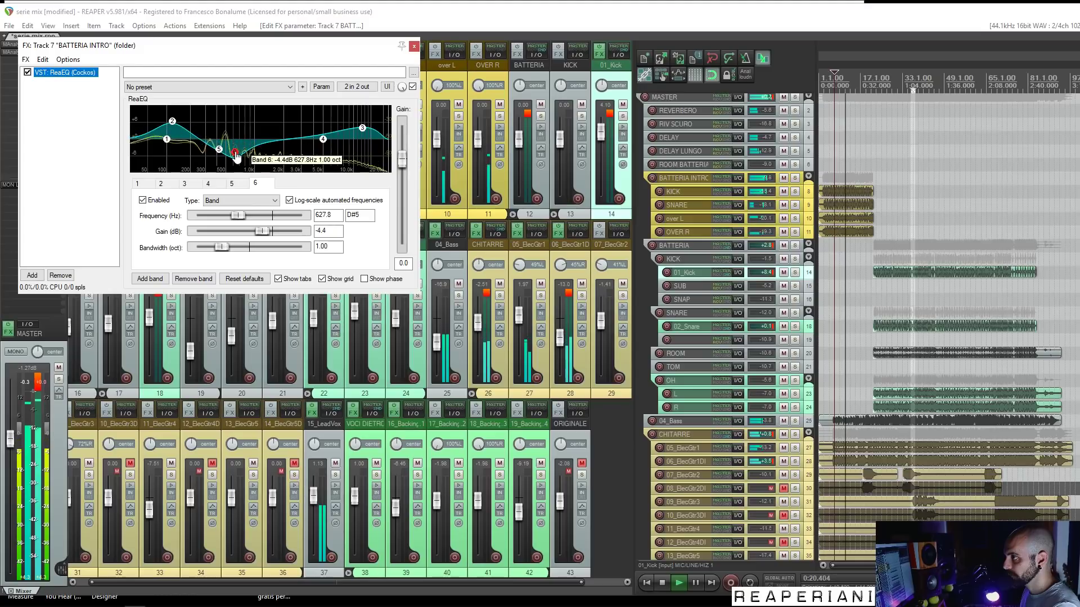
pyautogui.doubleClick(282, 120)
pyautogui.scroll(3, 283, 121)
pyautogui.moveTo(283, 125); pyautogui.dragTo(292, 138)
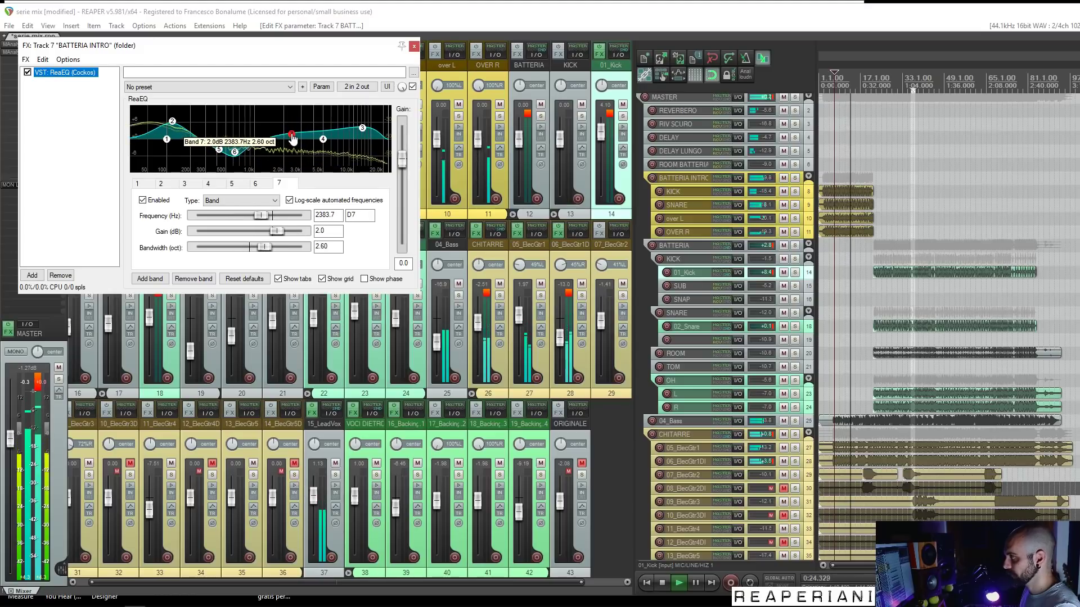
pyautogui.moveTo(172, 121); pyautogui.dragTo(171, 122)
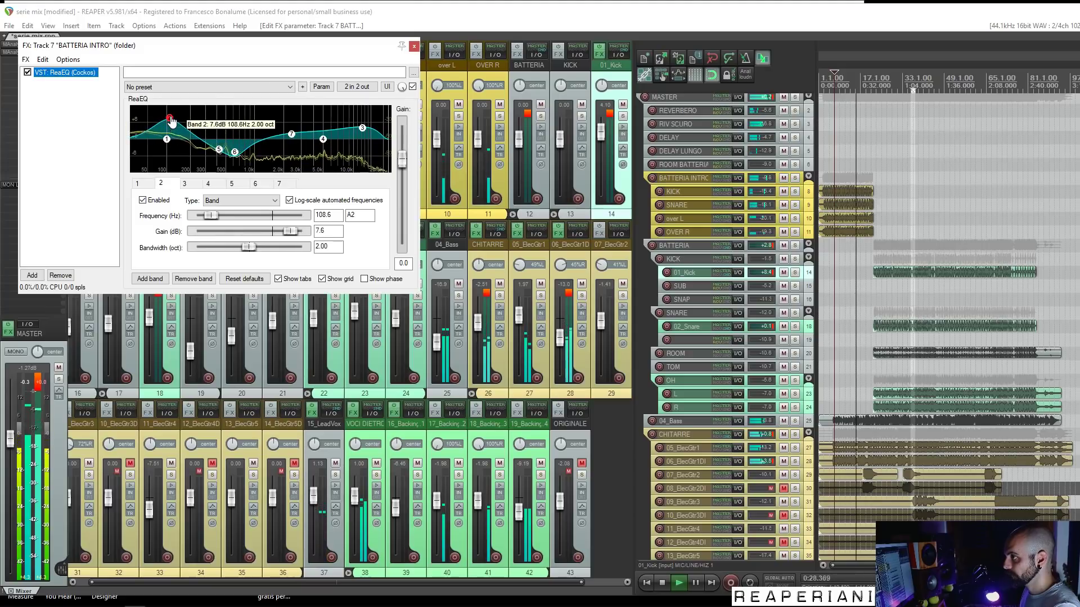
pyautogui.click(414, 46)
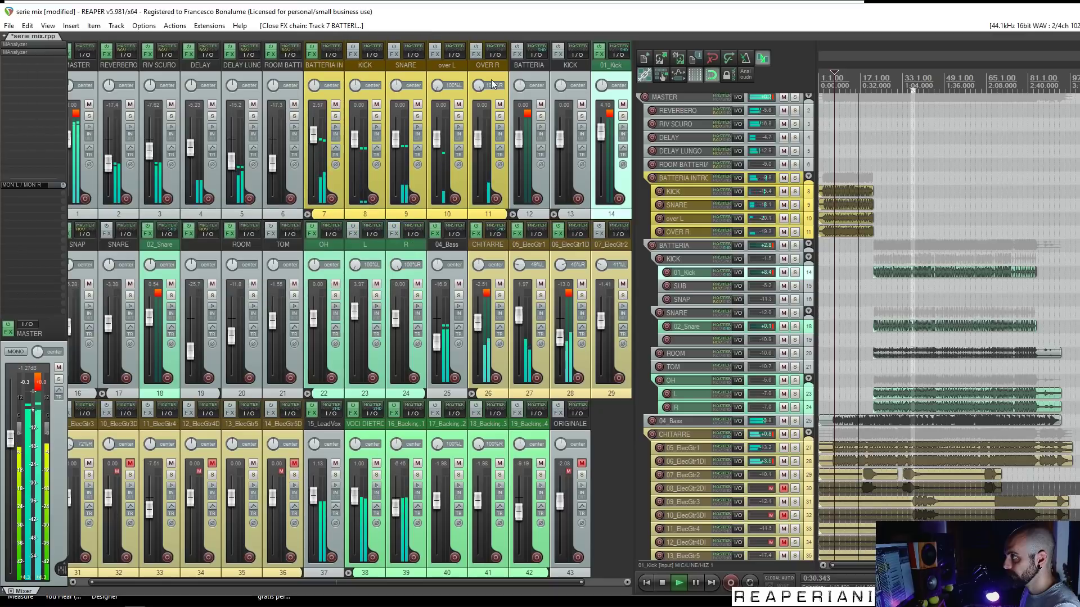
# Step: Send BATTERIA INTRO to RIV SCURO at -6.15 dB
pyautogui.click(696, 180)
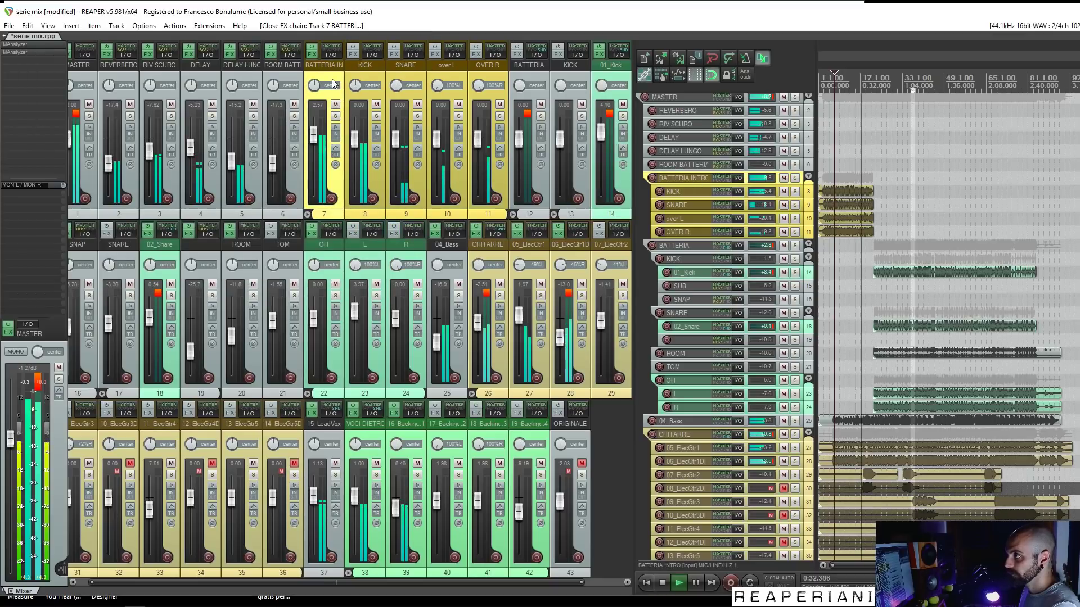
pyautogui.moveTo(335, 53); pyautogui.dragTo(170, 57)
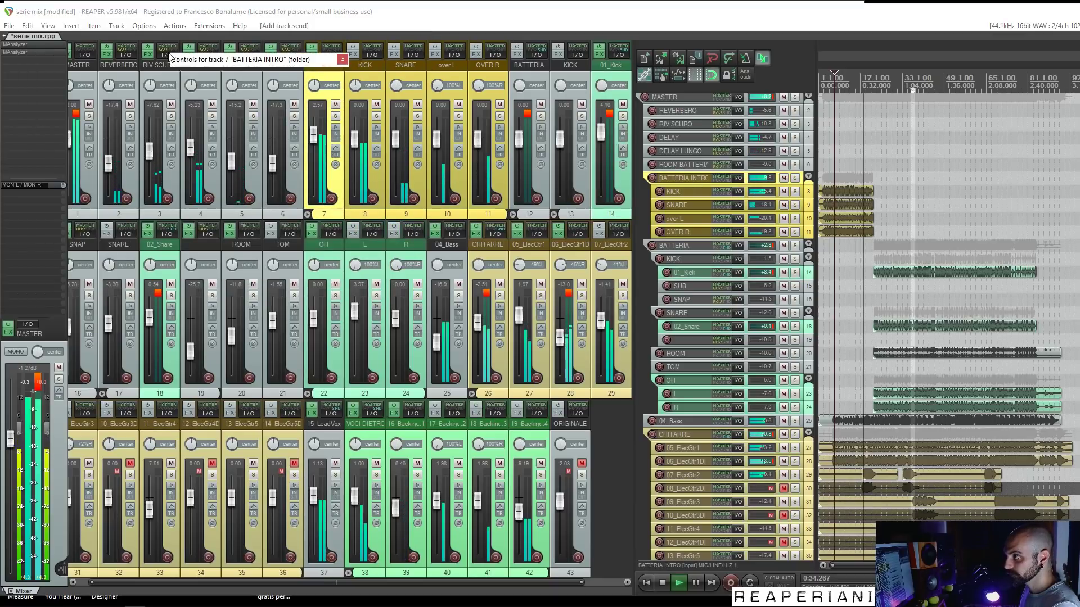
pyautogui.moveTo(247, 97); pyautogui.dragTo(236, 97)
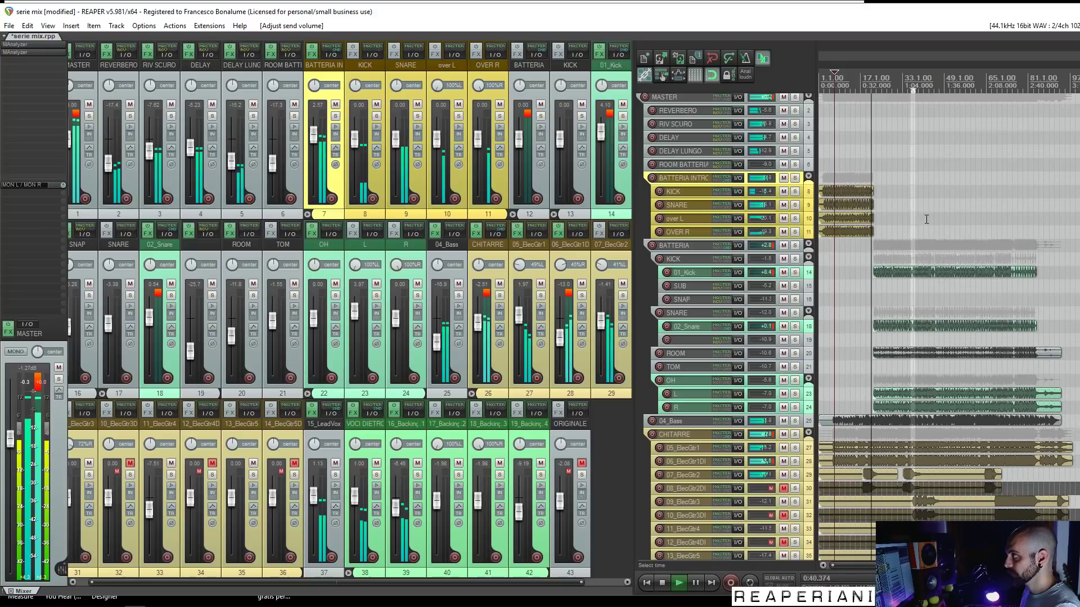
# Step: Trim the main drum items to start around bar 45 (1:28) and extend the intro items to meet them
pyautogui.scroll(1, 927, 223)
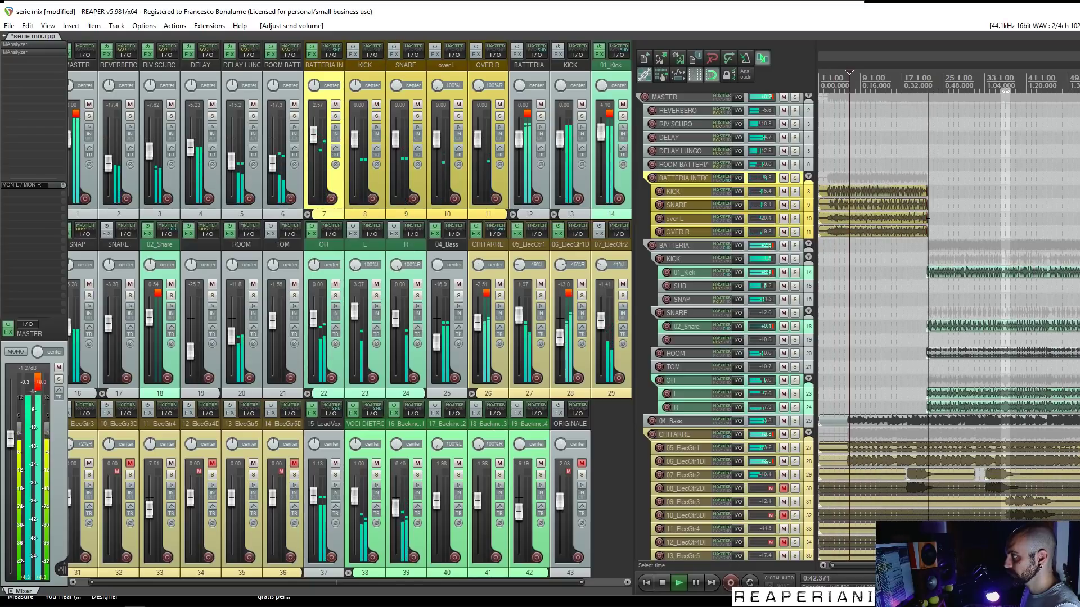
pyautogui.scroll(1, 953, 258)
pyautogui.moveTo(836, 257); pyautogui.dragTo(861, 410)
pyautogui.press('space')
pyautogui.moveTo(850, 321); pyautogui.dragTo(967, 293)
pyautogui.press('space')
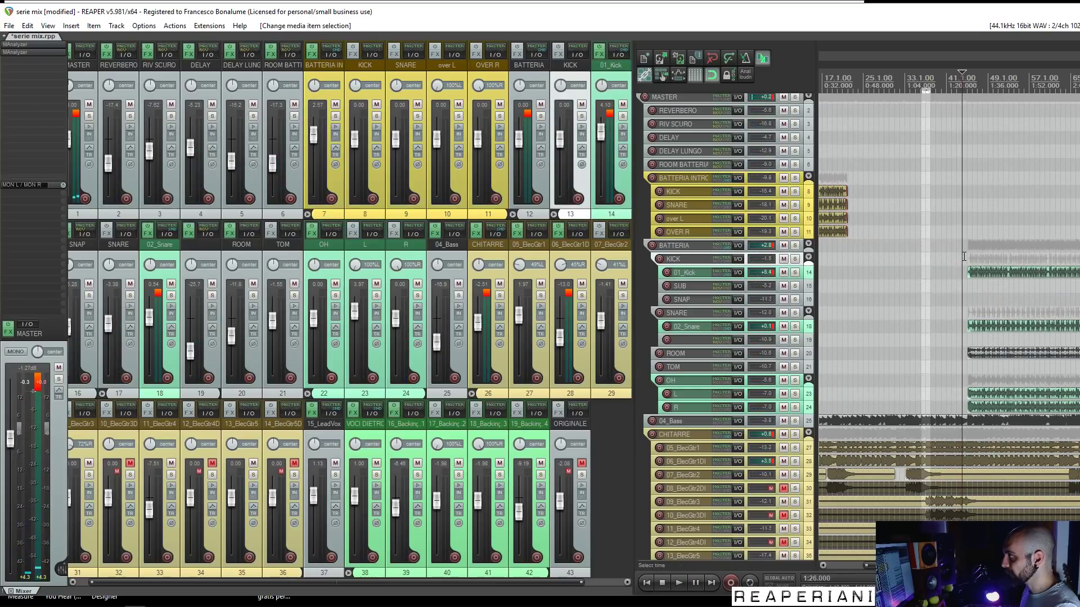
pyautogui.moveTo(845, 232); pyautogui.dragTo(969, 208)
pyautogui.scroll(5, 979, 208)
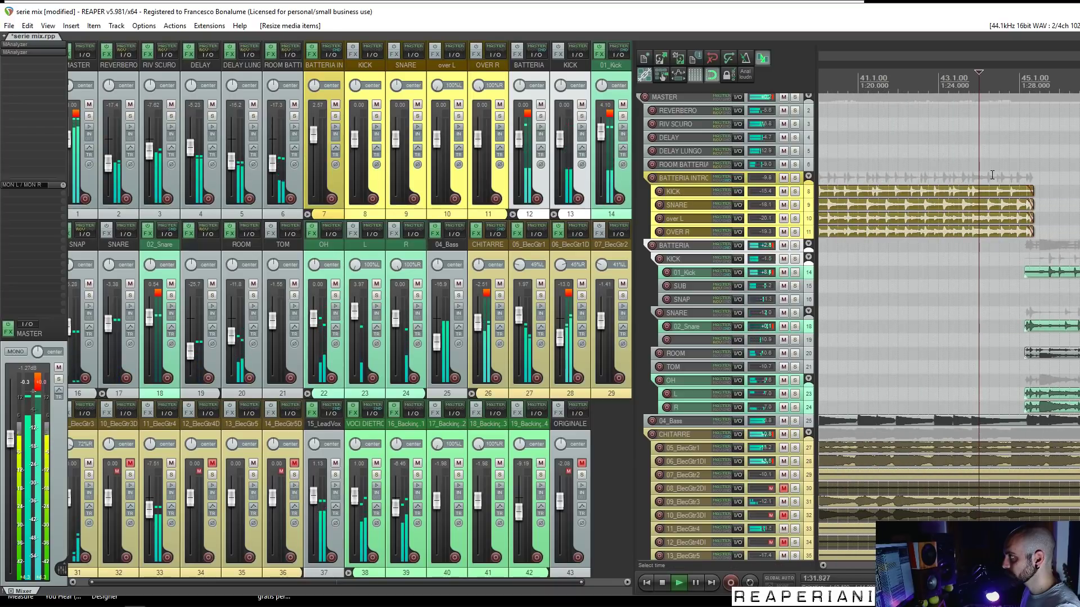
pyautogui.click(989, 168)
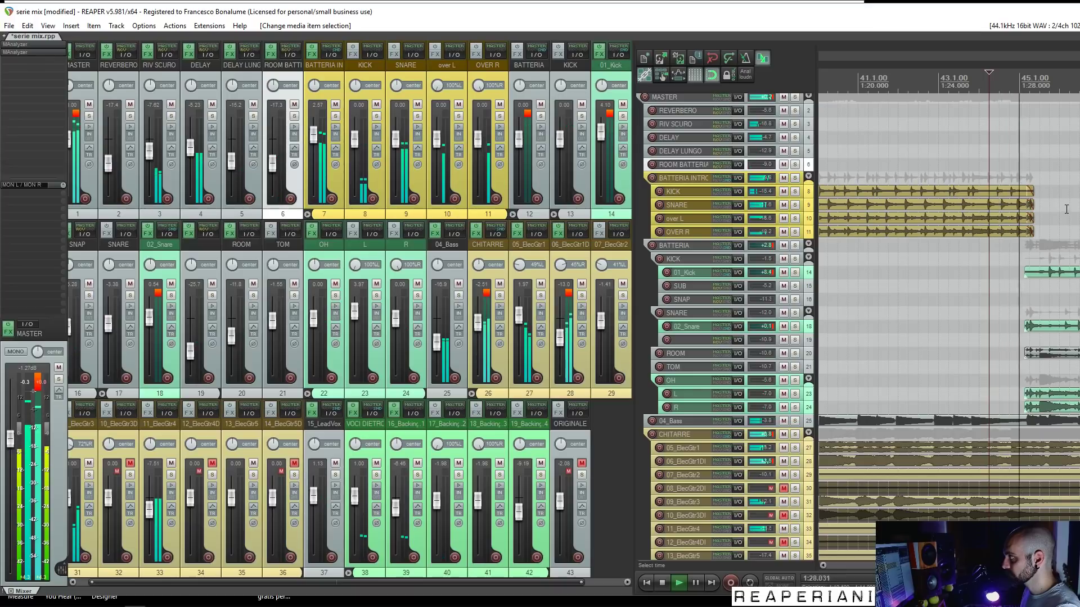
pyautogui.scroll(-6, 1057, 204)
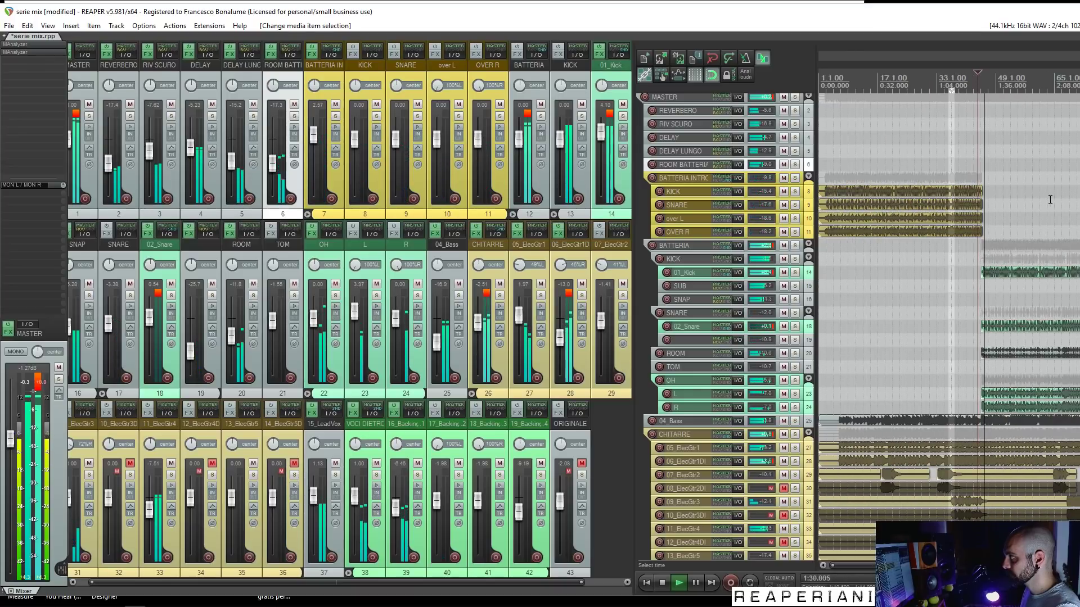
pyautogui.scroll(-2, 1050, 200)
pyautogui.scroll(1, 994, 226)
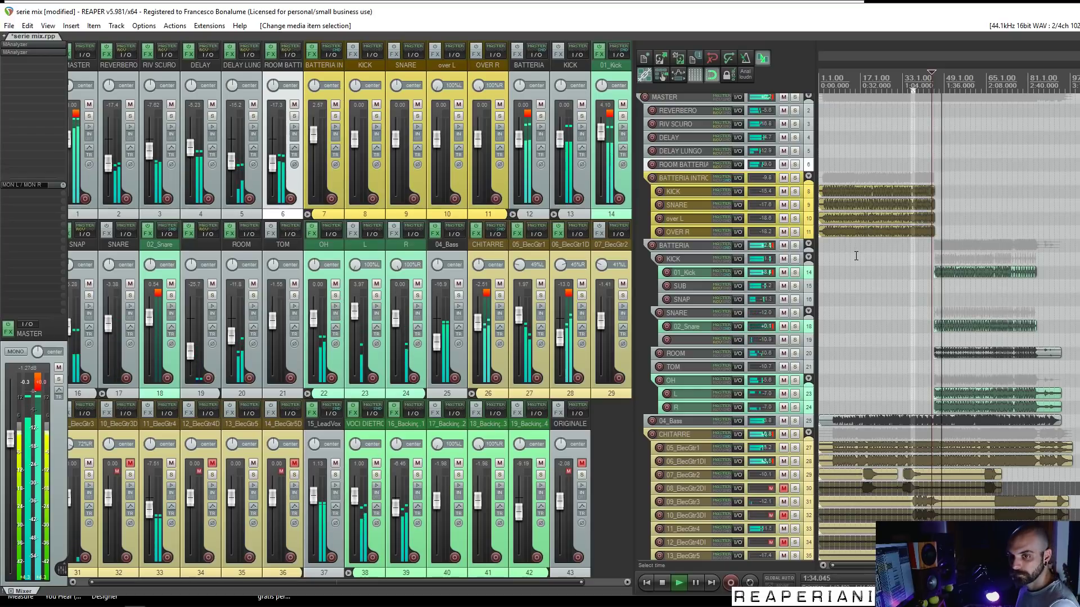
pyautogui.press('space')
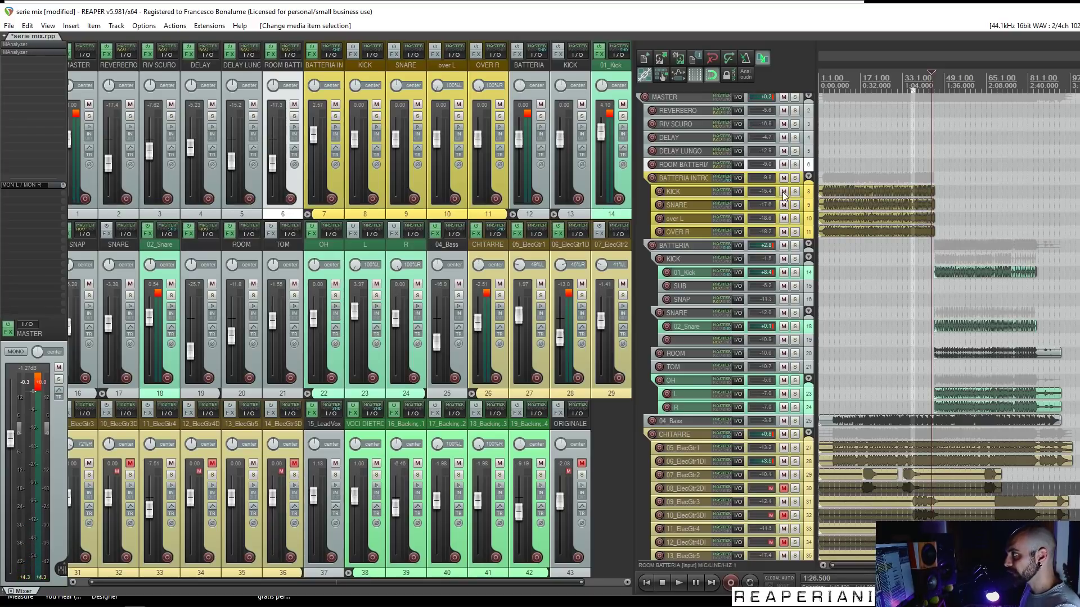
# Step: Start playback near the song start and briefly solo, then unsolo, the ORIGINALE track
pyautogui.click(824, 166)
pyautogui.press('space')
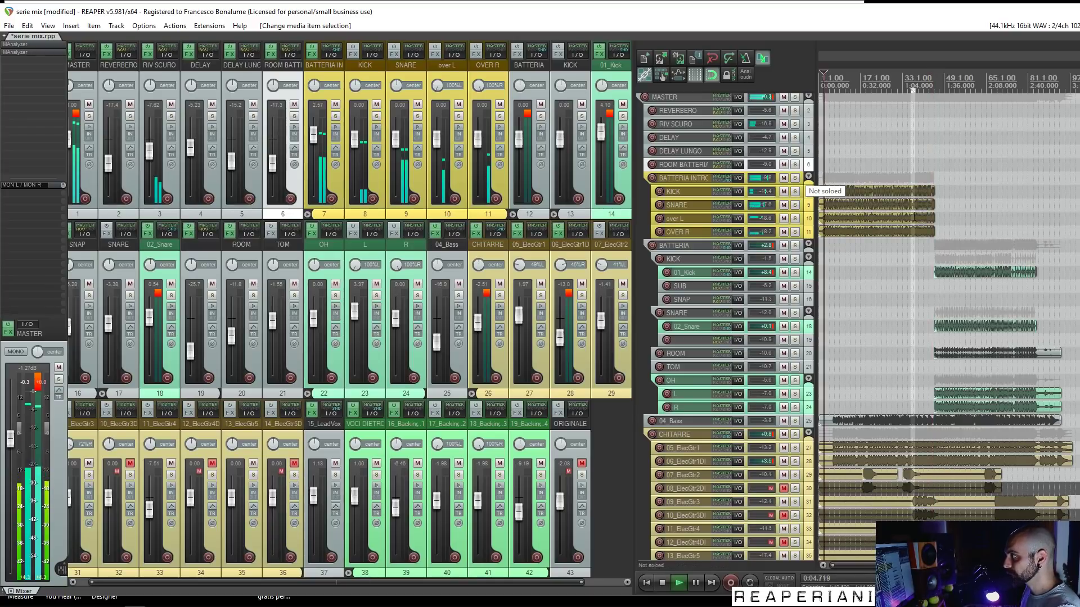
pyautogui.scroll(-3, 807, 180)
pyautogui.scroll(-5, 794, 185)
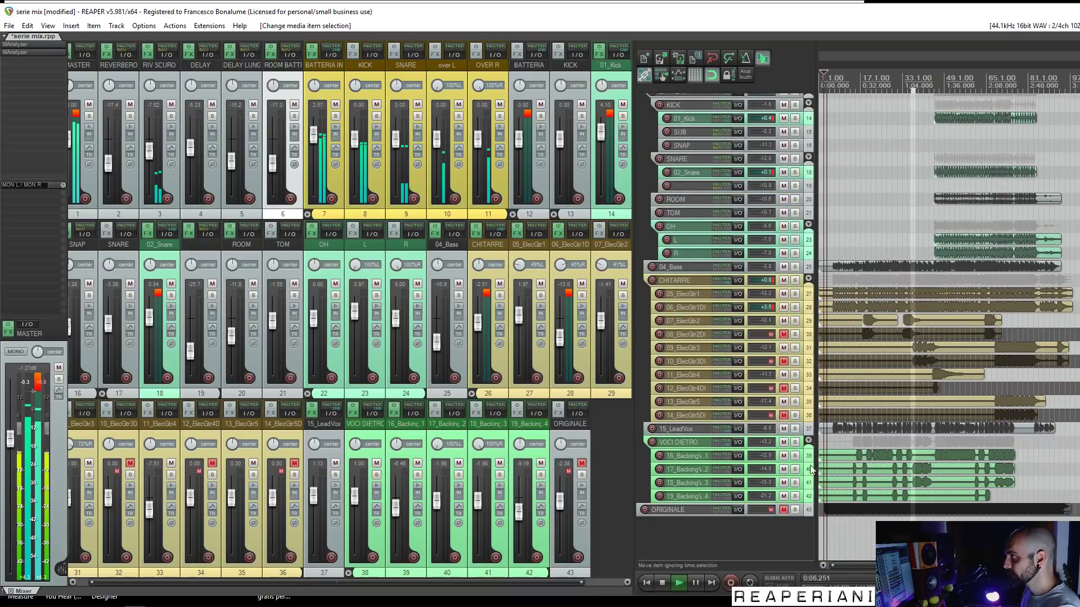
pyautogui.click(795, 510)
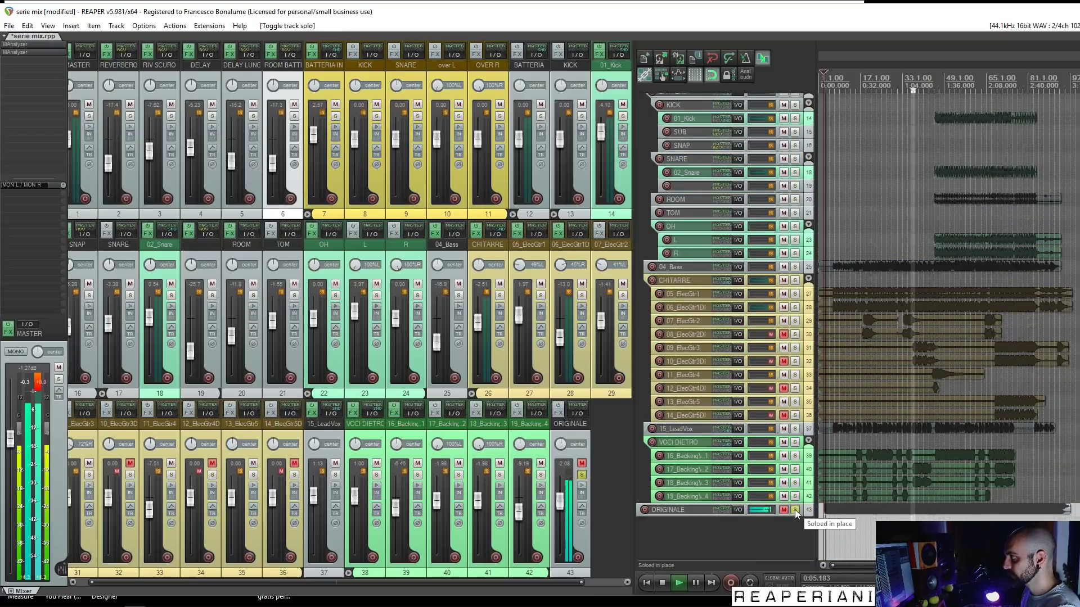
pyautogui.click(795, 510)
pyautogui.scroll(8, 794, 180)
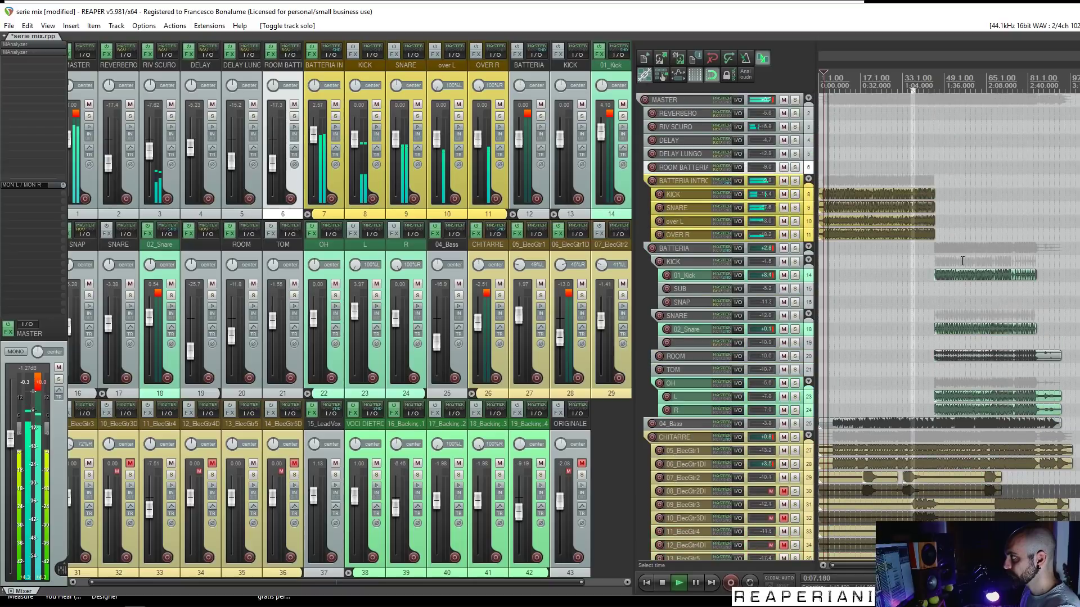
# Step: Solo and select the BATTERIA INTRO folder and open its FX chain's add-effect browser
pyautogui.click(794, 180)
pyautogui.click(697, 180)
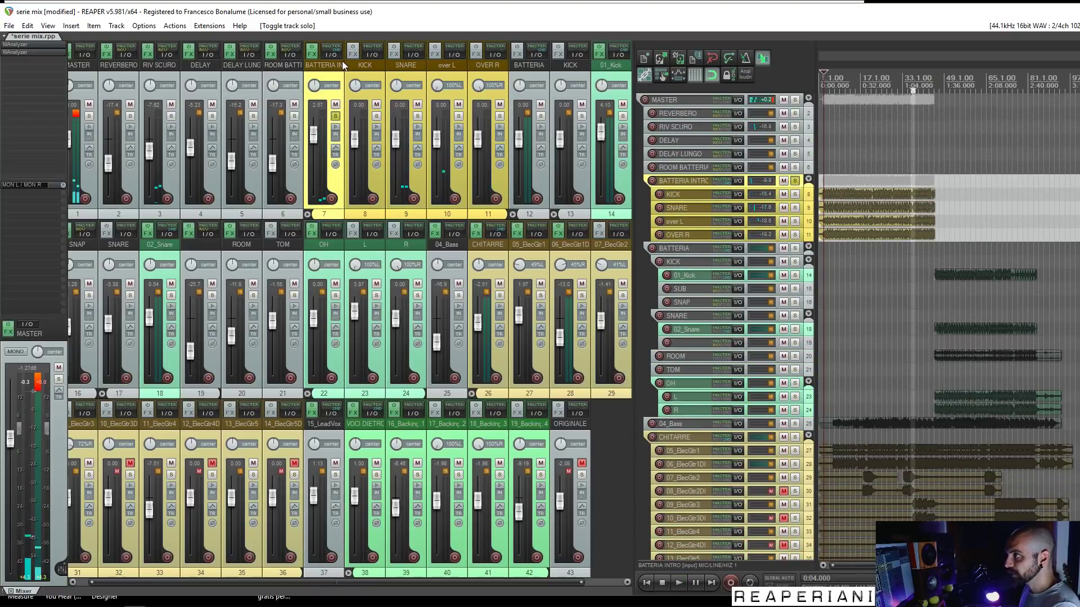
pyautogui.click(312, 57)
pyautogui.click(32, 276)
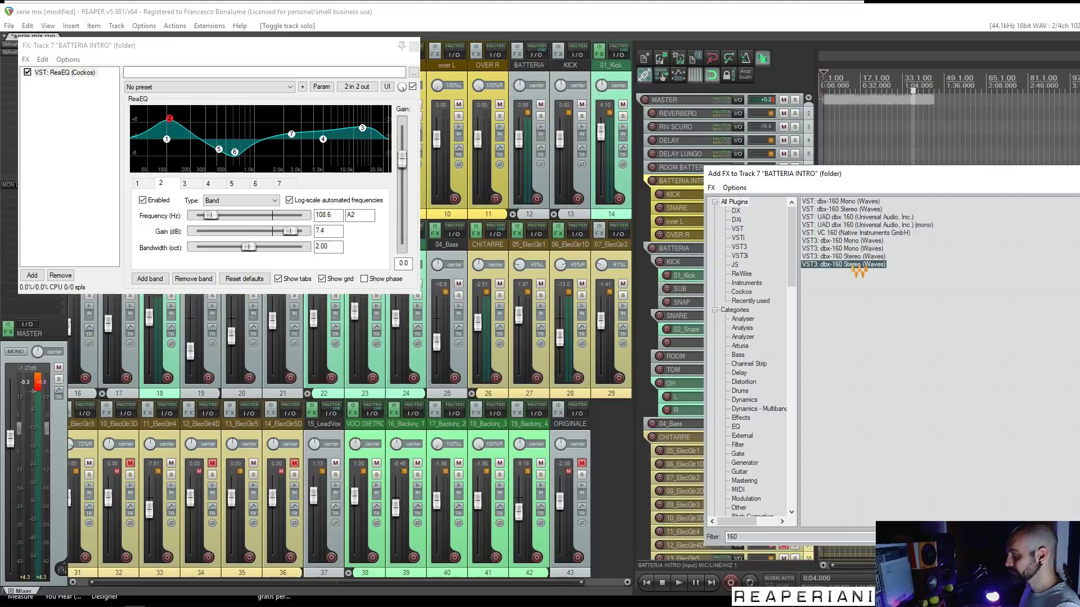
# Step: Add the VST3 dbx-160 Stereo compressor after ReaEQ, setting Threshold L and Output L Gain to 6.0
pyautogui.doubleClick(851, 262)
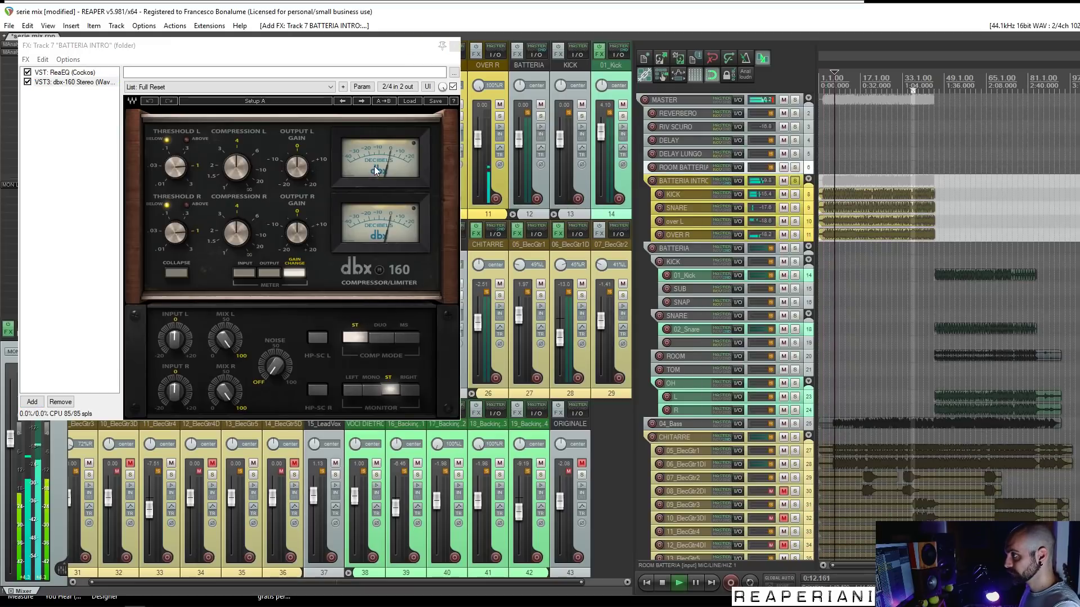
pyautogui.moveTo(176, 172); pyautogui.dragTo(176, 170)
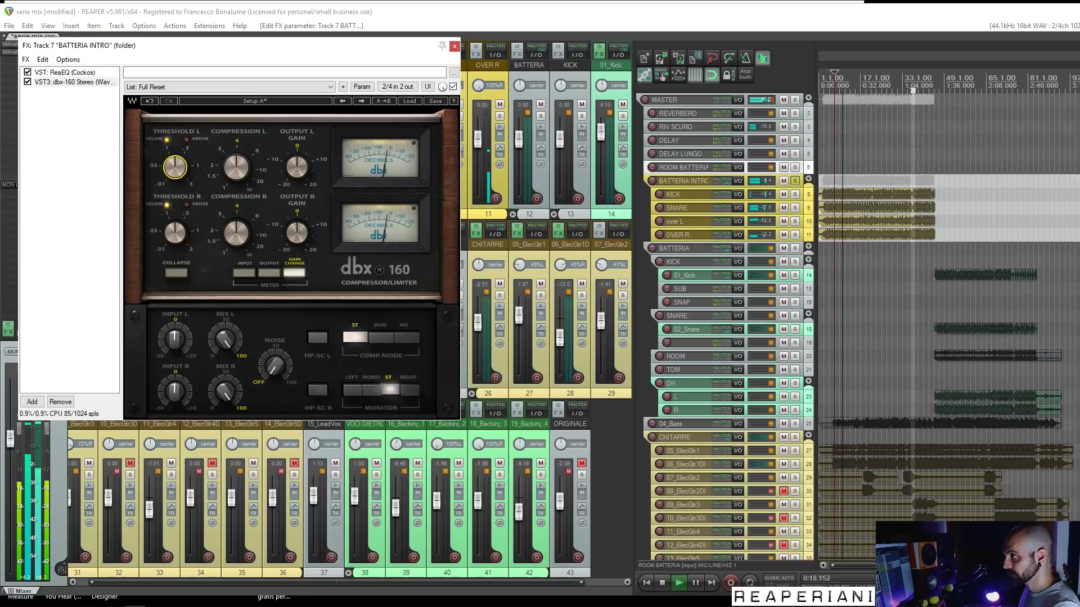
pyautogui.moveTo(297, 167); pyautogui.dragTo(297, 165)
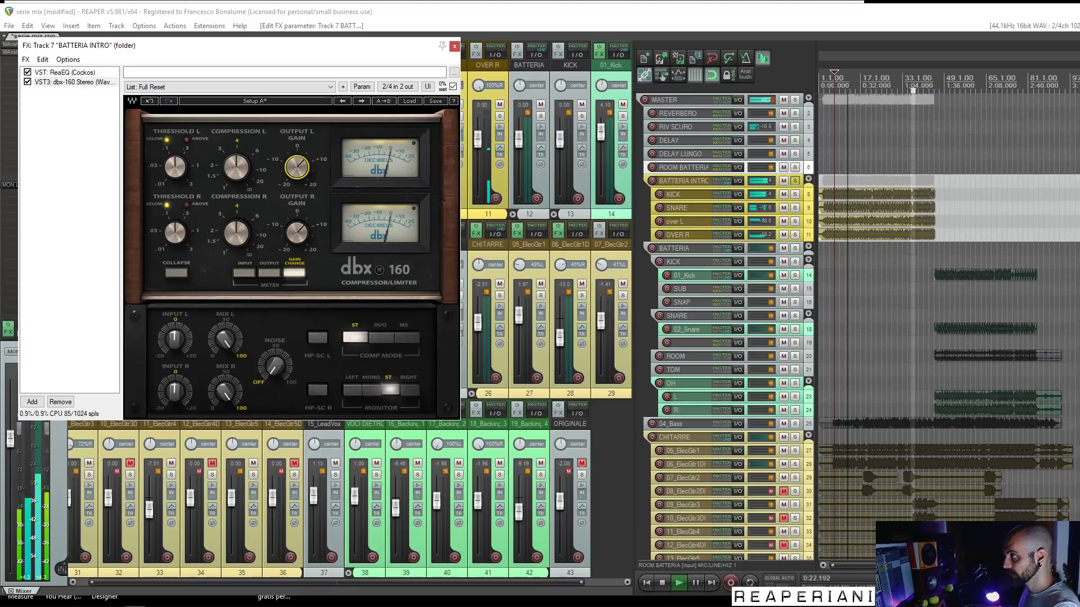
pyautogui.click(455, 45)
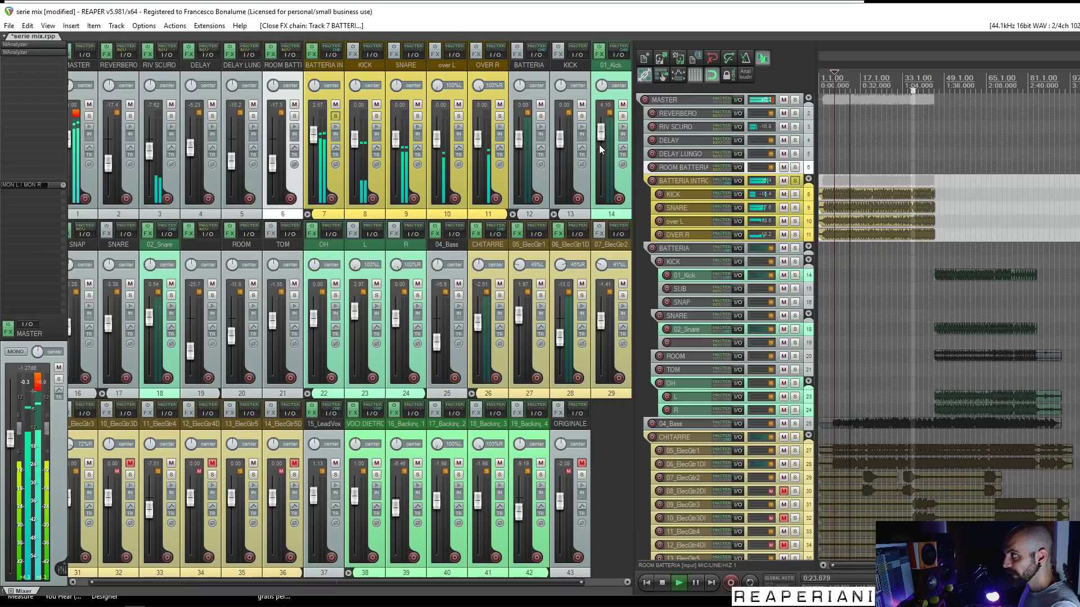
# Step: Unsolo the BATTERIA INTRO folder and lower the intro SNARE fader to -3.48 dB
pyautogui.click(794, 180)
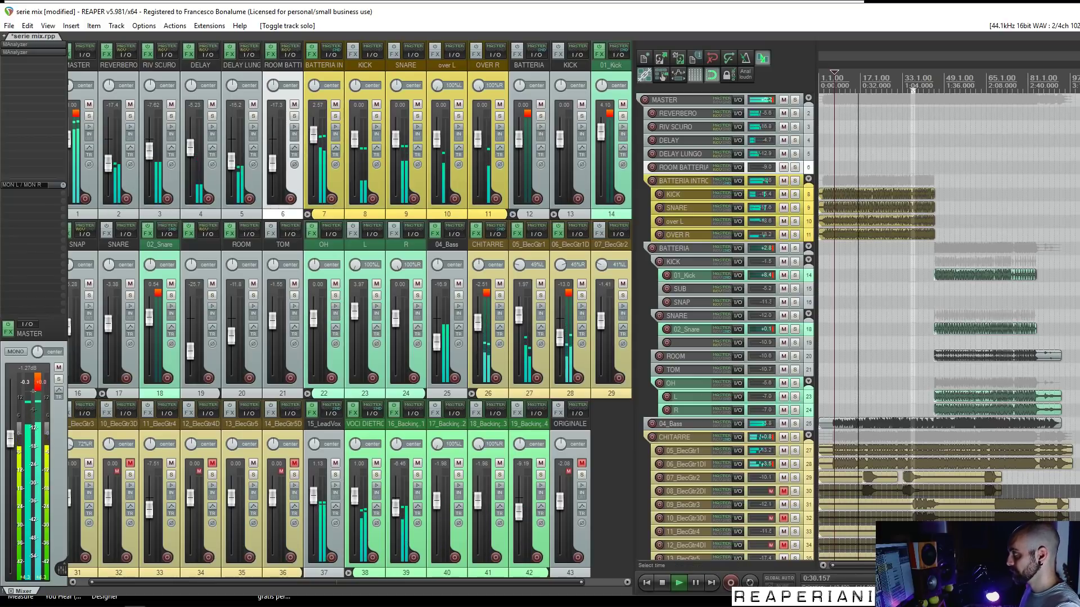
pyautogui.scroll(1, 1070, 272)
pyautogui.scroll(-4, 945, 315)
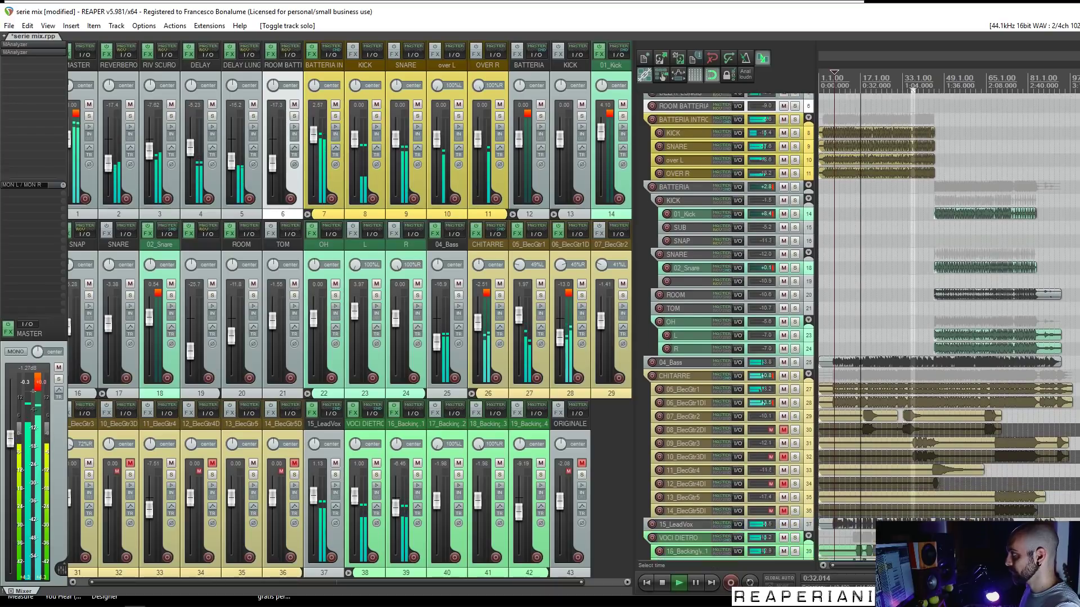
pyautogui.scroll(4, 944, 315)
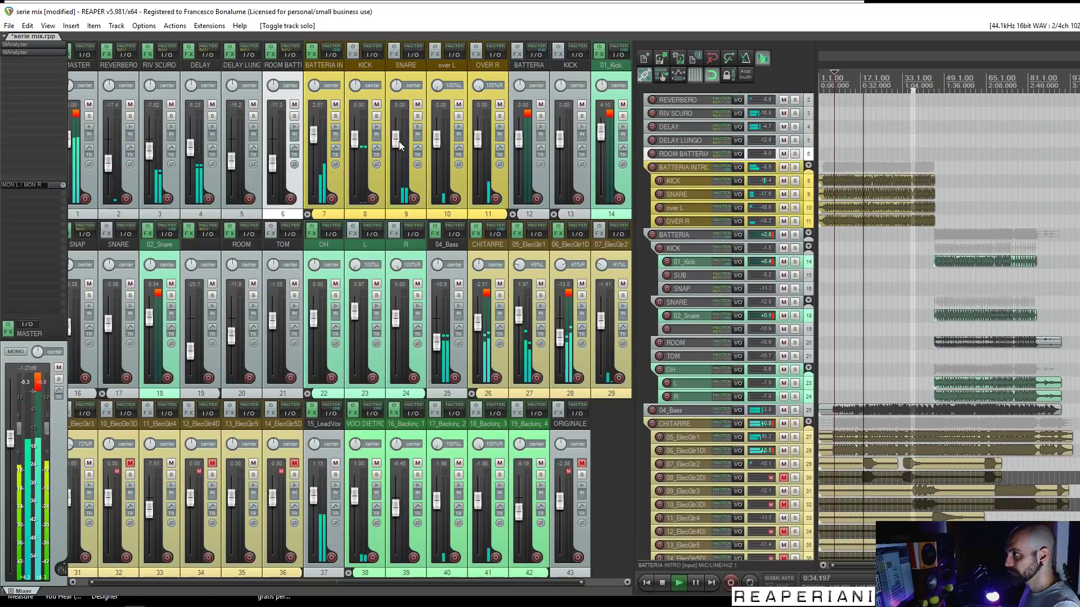
pyautogui.moveTo(399, 143); pyautogui.dragTo(395, 150)
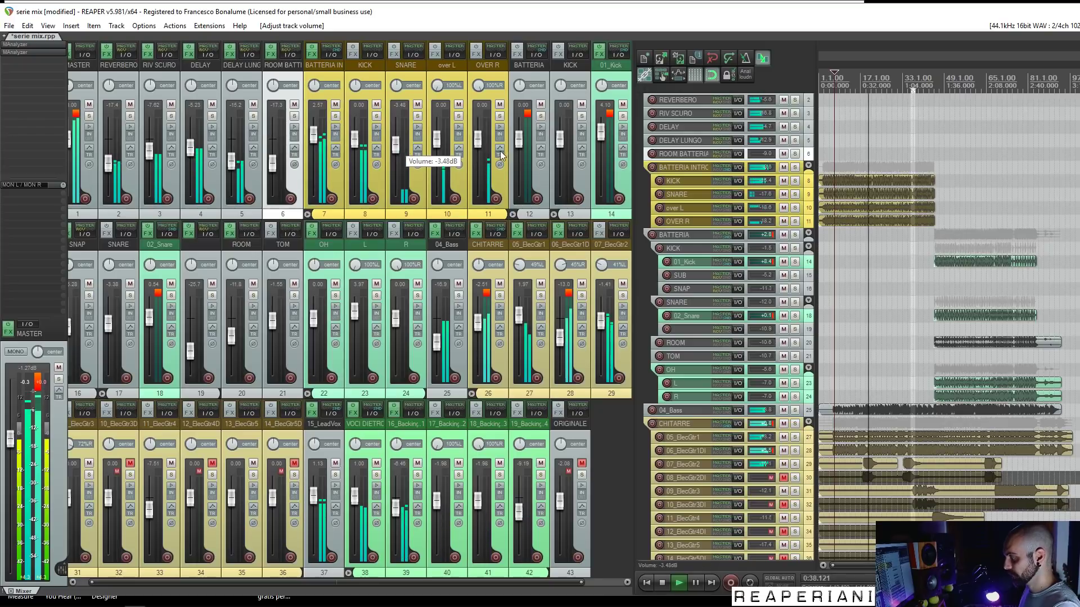
# Step: Move the play position to about 1:07, where the intro drum items end, and zoom in
pyautogui.scroll(-4, 945, 327)
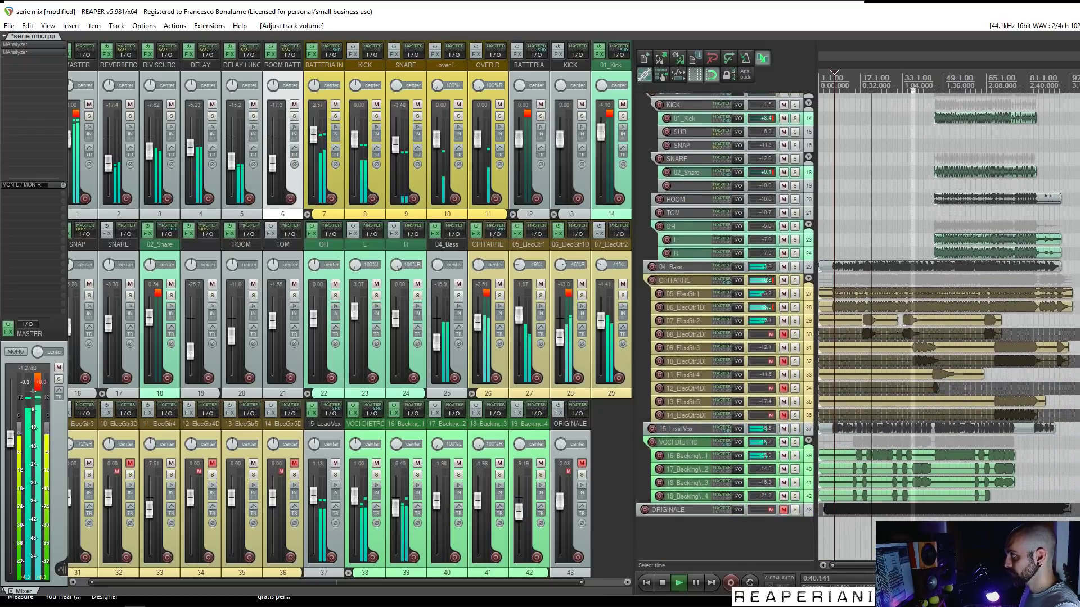
pyautogui.scroll(3, 923, 252)
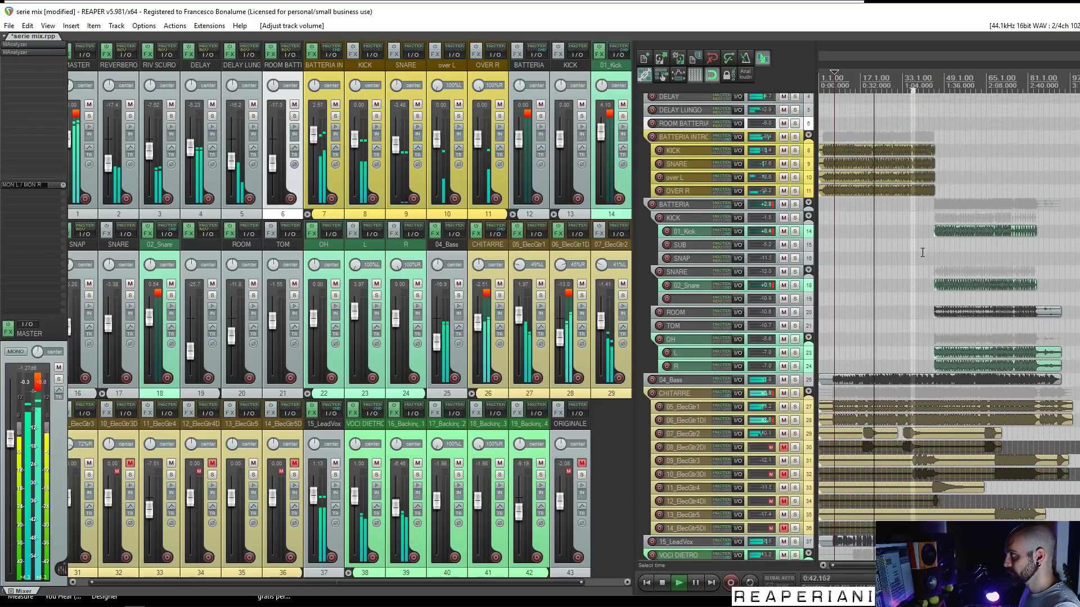
pyautogui.click(910, 269)
pyautogui.scroll(5, 939, 283)
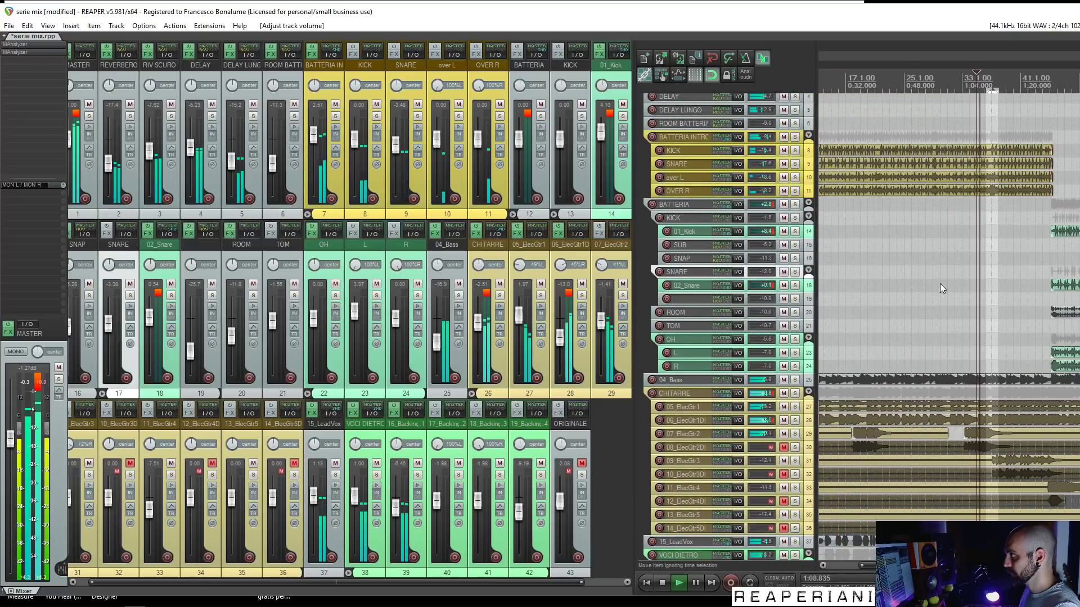
pyautogui.hscroll(2, 1004, 248)
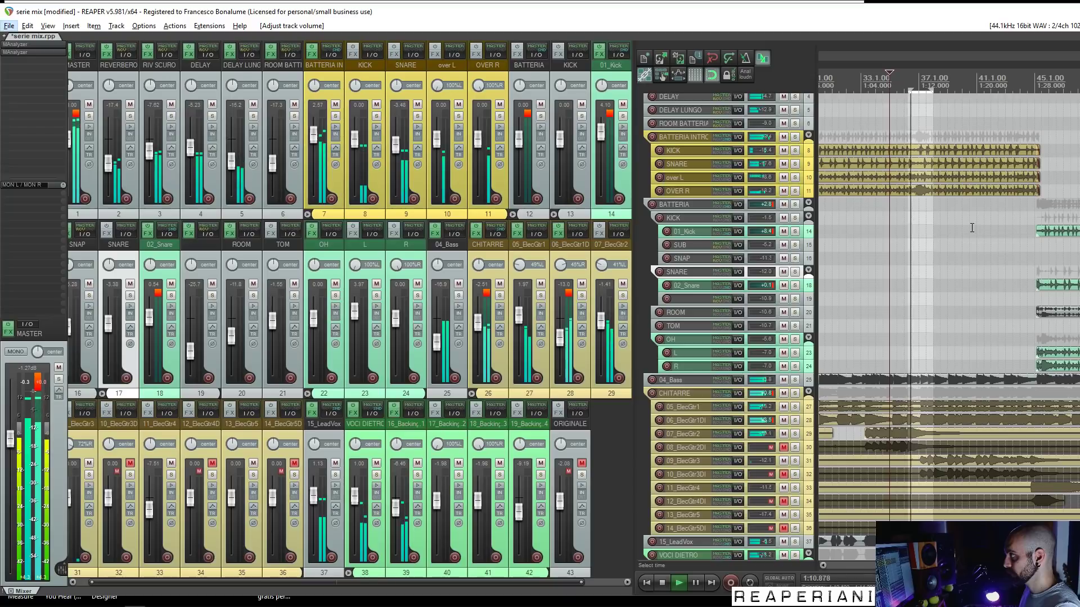
# Step: Stop playback and extend the main drum items' starts earlier toward bar 37
pyautogui.moveTo(1009, 206); pyautogui.dragTo(927, 162)
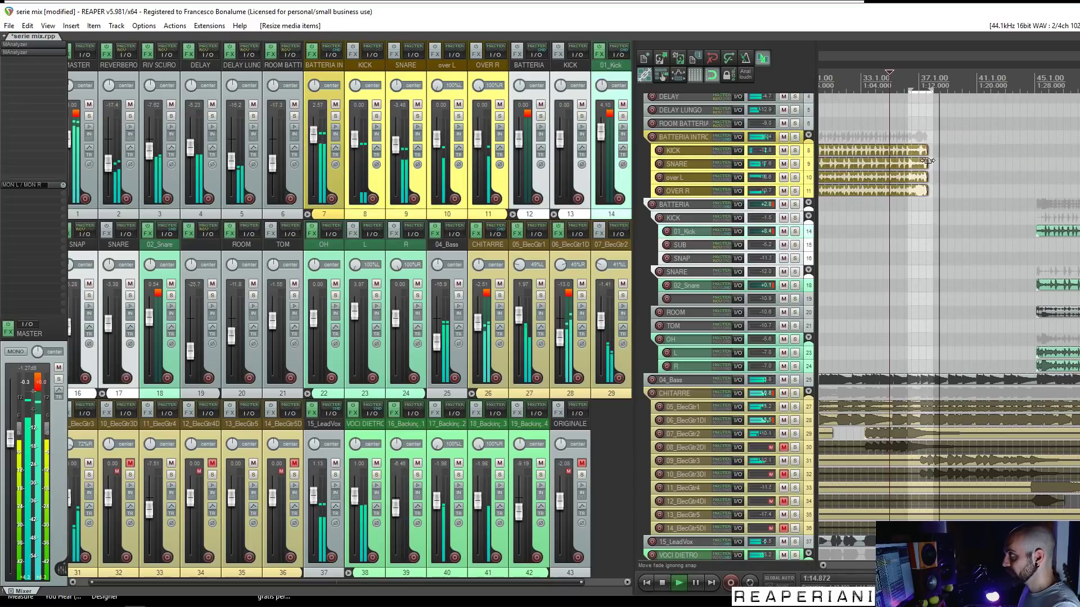
pyautogui.press('space')
pyautogui.click(932, 228)
pyautogui.moveTo(979, 212); pyautogui.dragTo(1078, 372)
pyautogui.moveTo(1037, 231); pyautogui.dragTo(926, 239)
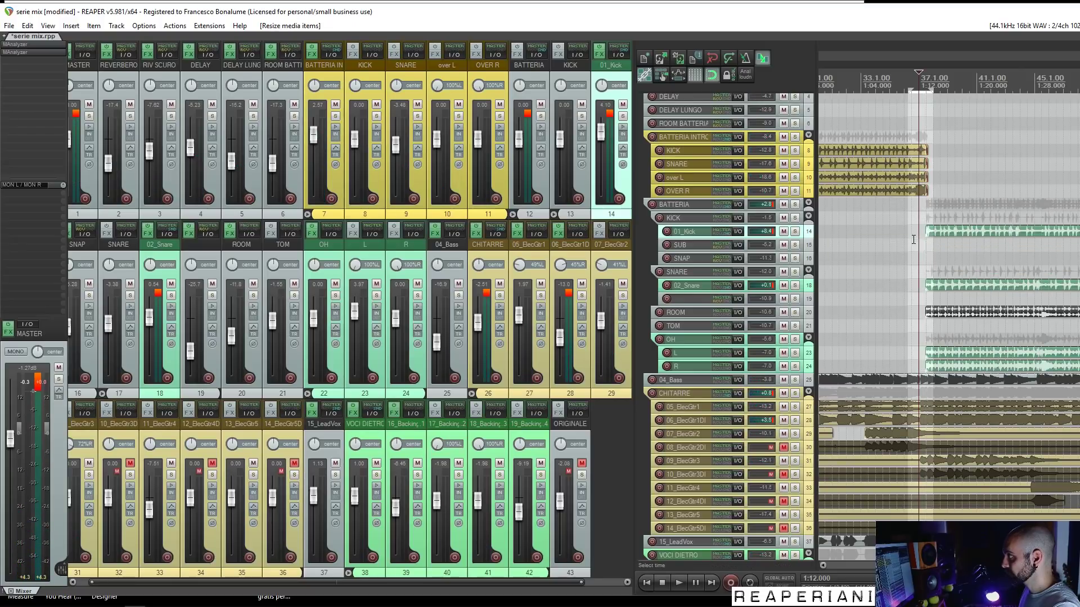
# Step: Replay the transition, trim the intro items to end at bar 37, and refine the main drum starts and fade-ins
pyautogui.click(914, 240)
pyautogui.press('space')
pyautogui.scroll(4, 913, 240)
pyautogui.moveTo(1002, 231); pyautogui.dragTo(1031, 370)
pyautogui.moveTo(1011, 231)
pyautogui.mouseDown()
pyautogui.moveTo(990, 235)
pyautogui.moveTo(997, 240)
pyautogui.mouseUp()
pyautogui.moveTo(1028, 198); pyautogui.dragTo(995, 154)
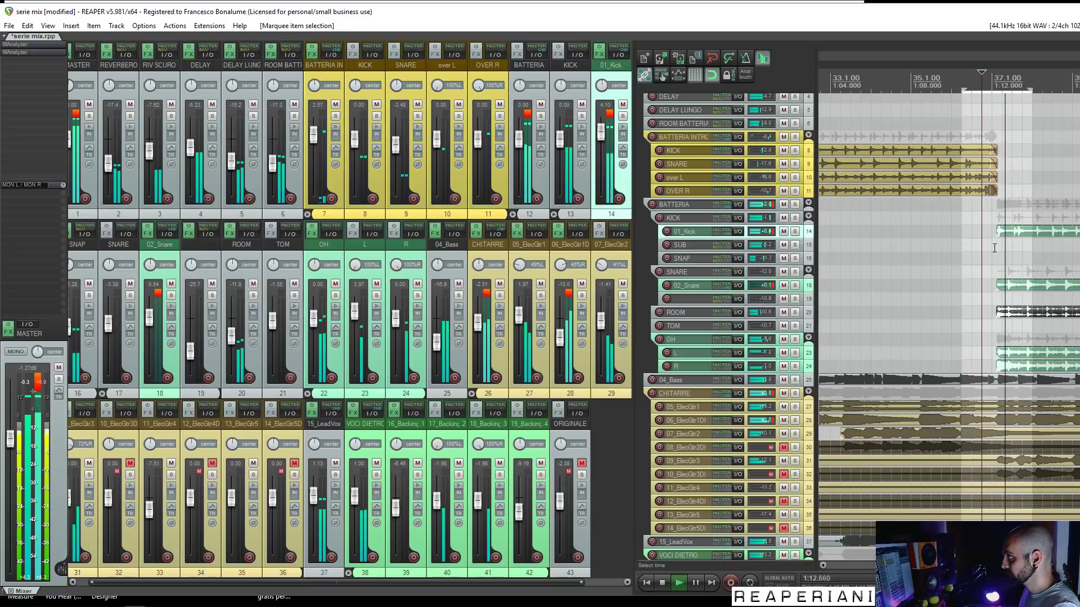
pyautogui.moveTo(997, 232); pyautogui.dragTo(993, 227)
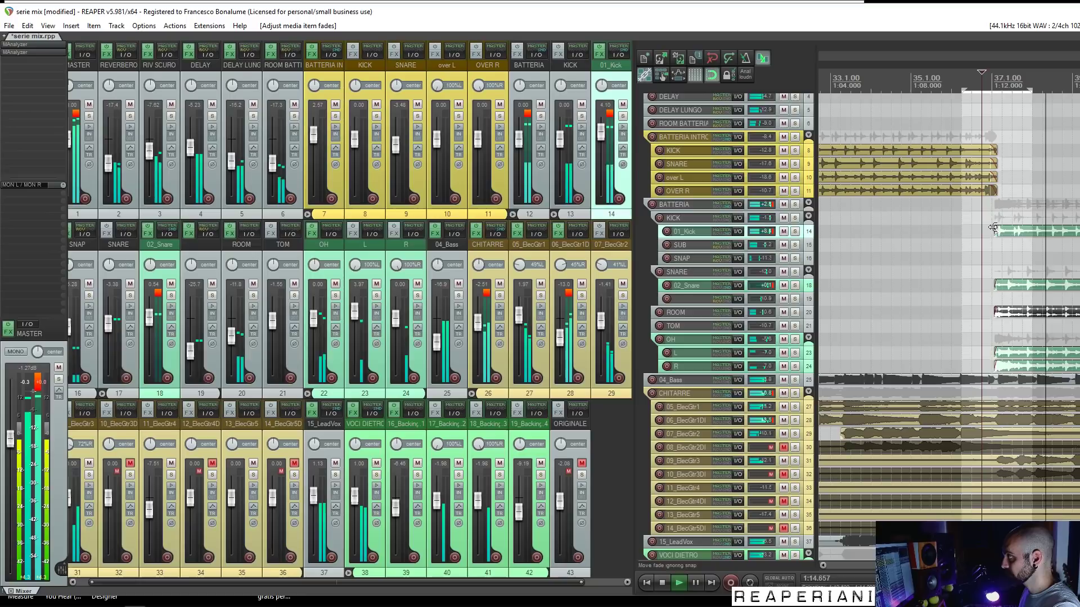
# Step: Deselect the items, zoom out, and play back the transition from around 0:44
pyautogui.click(976, 215)
pyautogui.scroll(-3, 1002, 224)
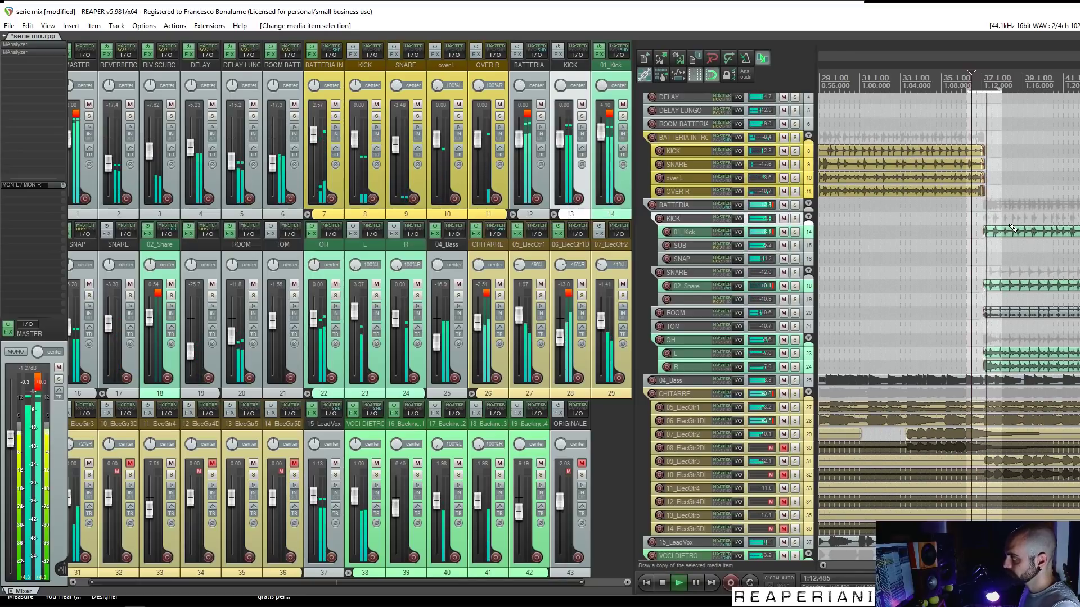
pyautogui.scroll(-1, 1031, 228)
pyautogui.scroll(-1, 1031, 228)
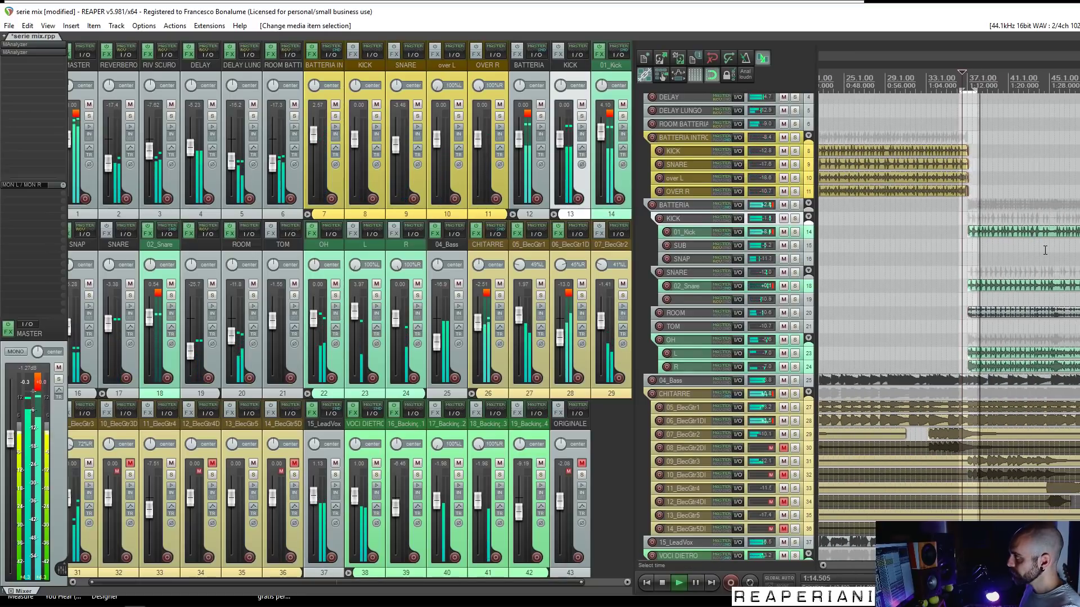
pyautogui.scroll(-1, 1045, 250)
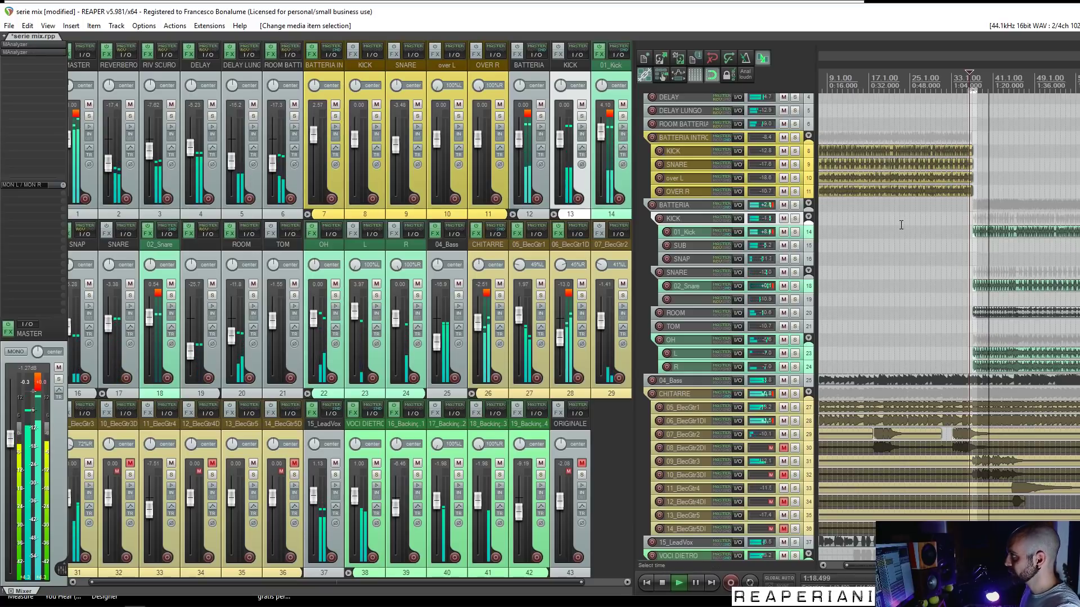
pyautogui.click(900, 225)
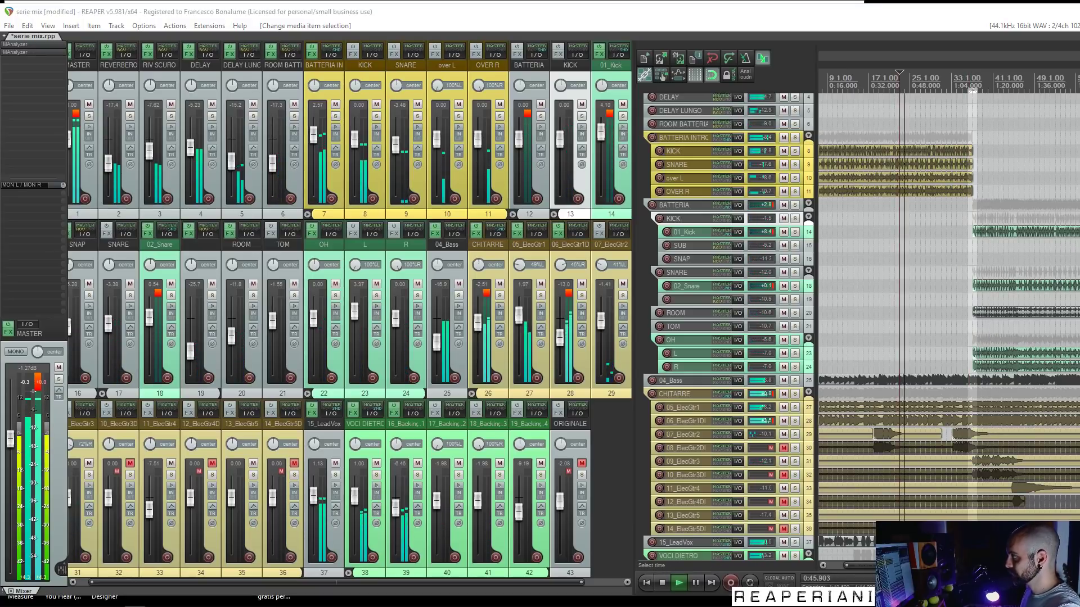
pyautogui.scroll(-5, 725, 327)
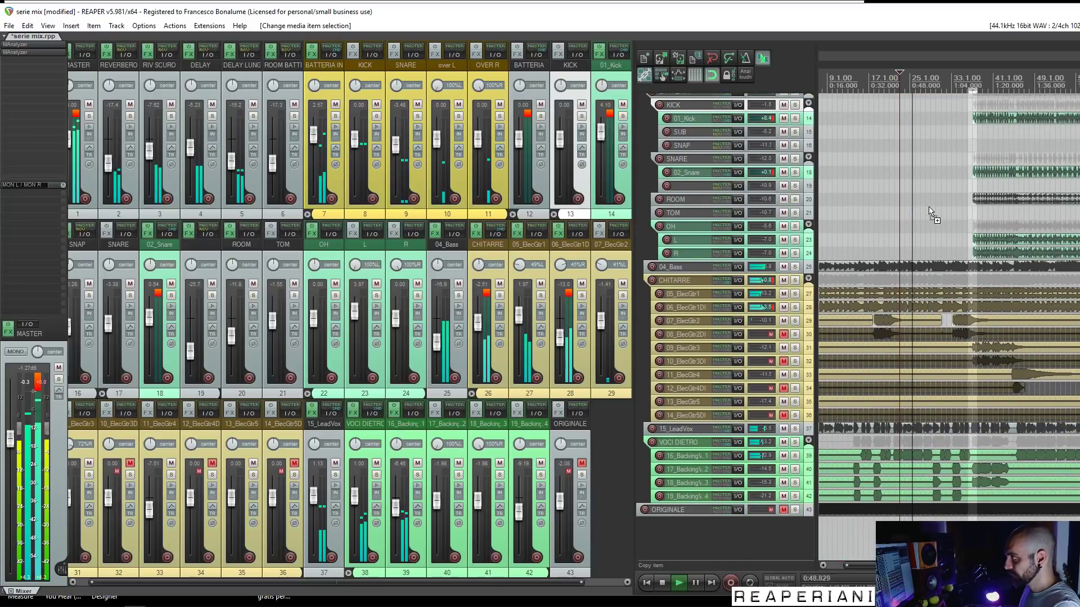
# Step: Save the project with Ctrl+S and stop playback
pyautogui.hotkey('ctrl', 's')
pyautogui.scroll(-3, 928, 207)
pyautogui.press('space')
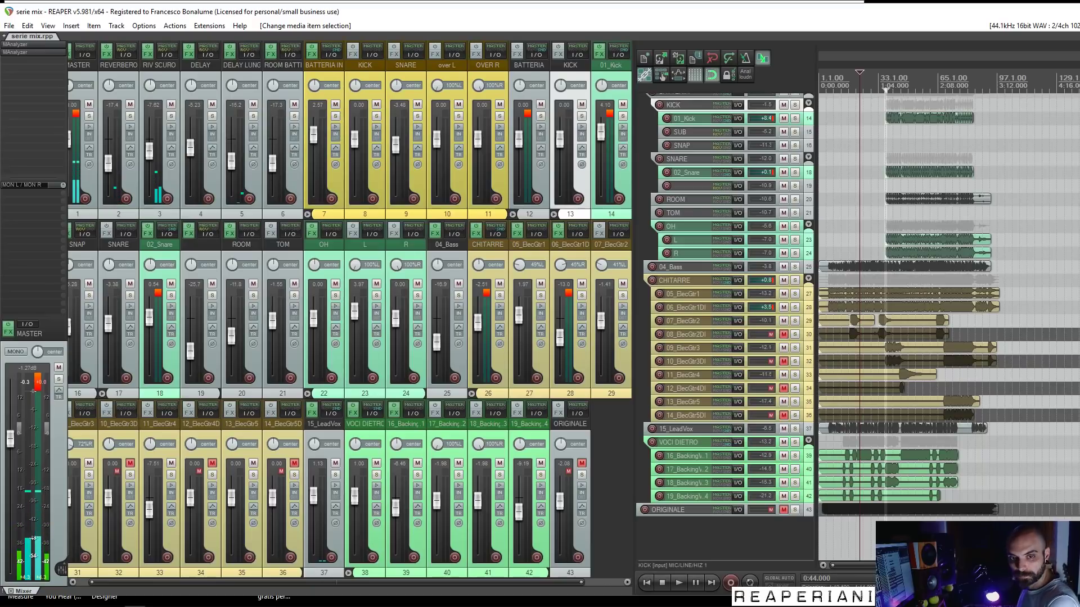
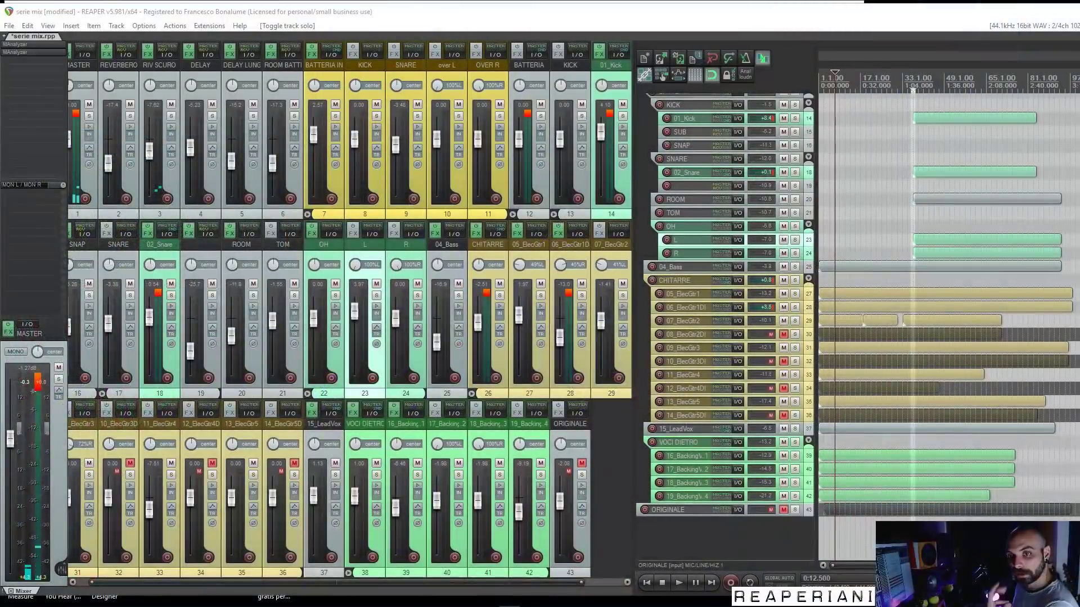
# Step: Select the 15_LeadVox item at 0:16 and zoom in so its waveform detail shows
pyautogui.click(838, 430)
pyautogui.scroll(3, 838, 430)
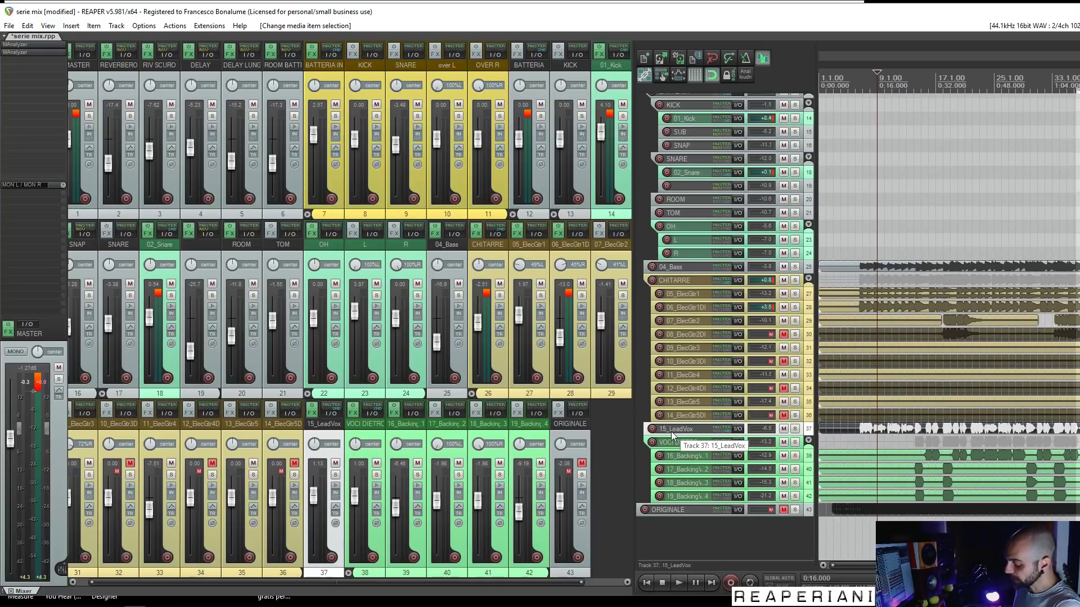
# Step: Add a new empty track above 15_LeadVox and solo the lead vocal
pyautogui.hotkey('ctrl', 't')
pyautogui.moveTo(673, 443); pyautogui.dragTo(673, 427)
pyautogui.click(695, 442)
pyautogui.click(795, 442)
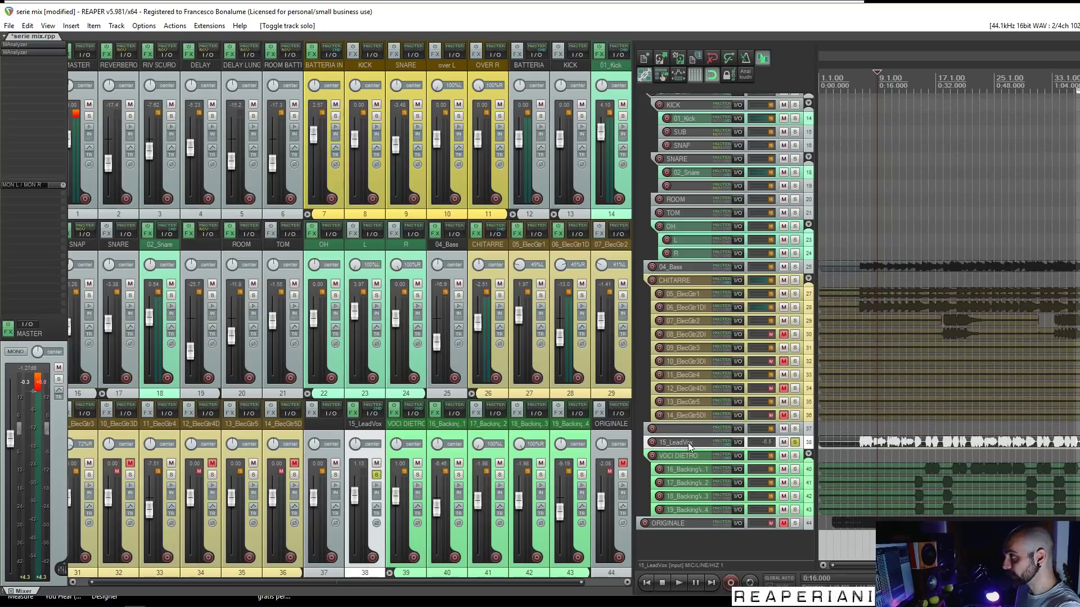
pyautogui.click(677, 429)
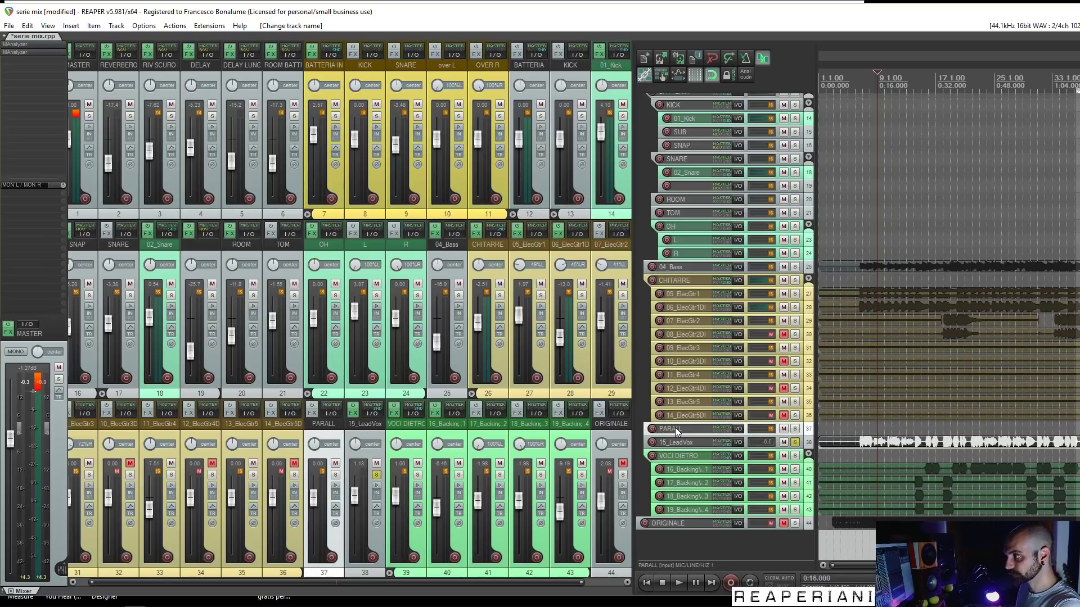
# Step: During playback, send 15_LeadVox into PARALL, solo PARALL, and bring up its effects
pyautogui.press('space')
pyautogui.moveTo(341, 420); pyautogui.dragTo(325, 410)
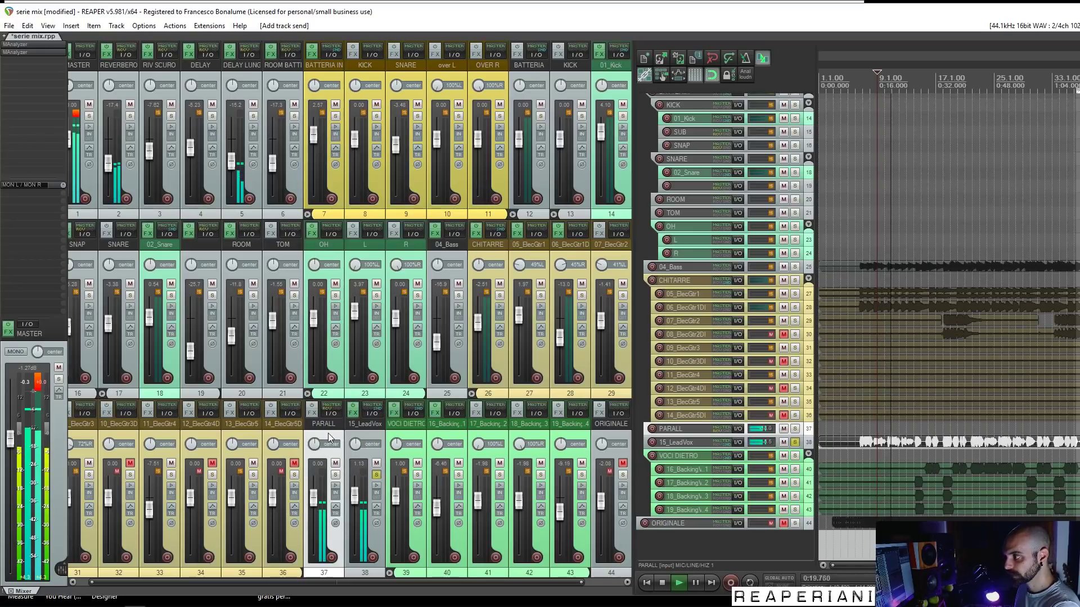
pyautogui.click(377, 475)
pyautogui.click(336, 475)
pyautogui.click(311, 413)
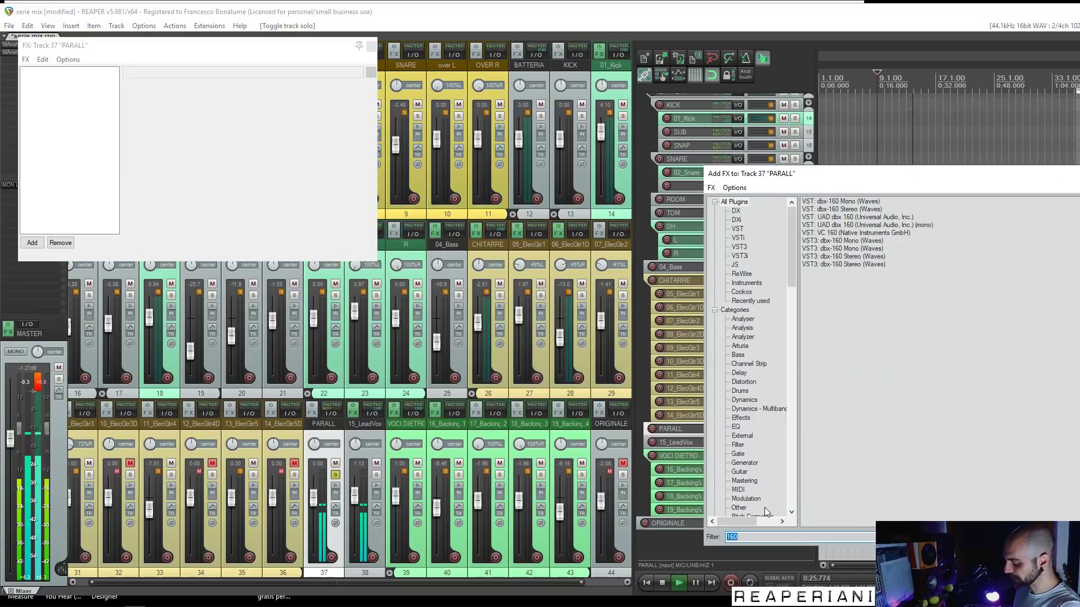
# Step: Add DD Compressor to PARALL with the ratio raised and threshold pulled fully down
pyautogui.write('dd com')
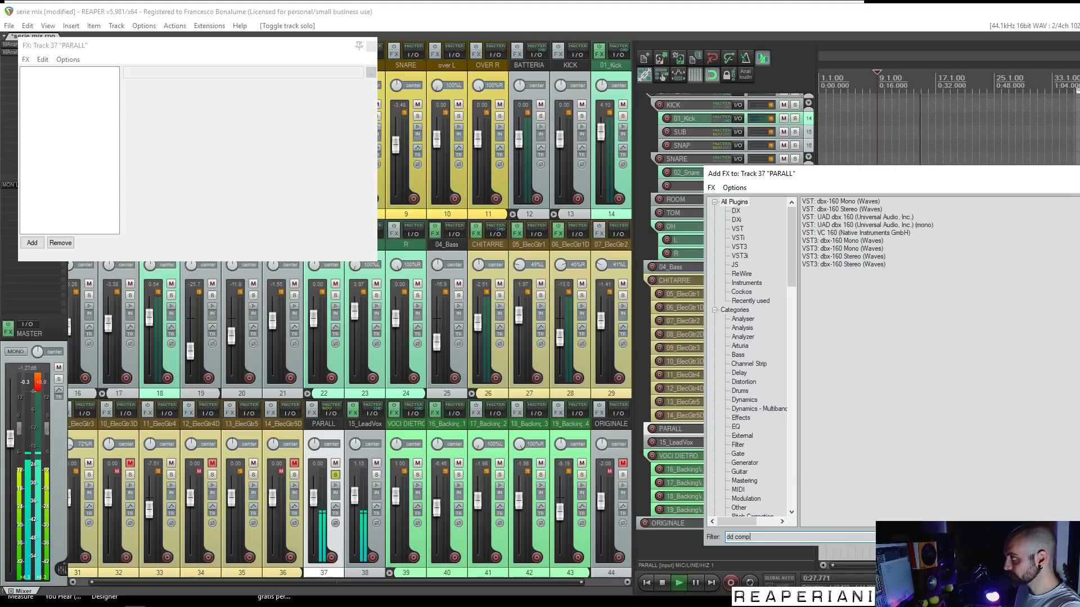
pyautogui.write('p')
pyautogui.doubleClick(866, 203)
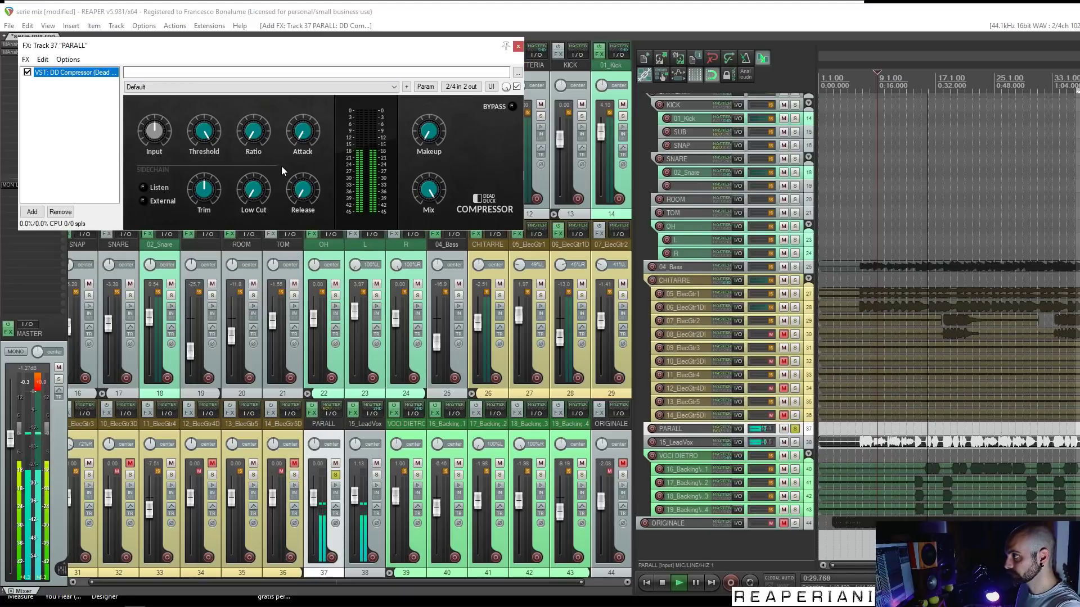
pyautogui.moveTo(250, 134); pyautogui.dragTo(258, 59)
pyautogui.moveTo(199, 132); pyautogui.dragTo(211, 253)
pyautogui.moveTo(323, 48); pyautogui.dragTo(484, 142)
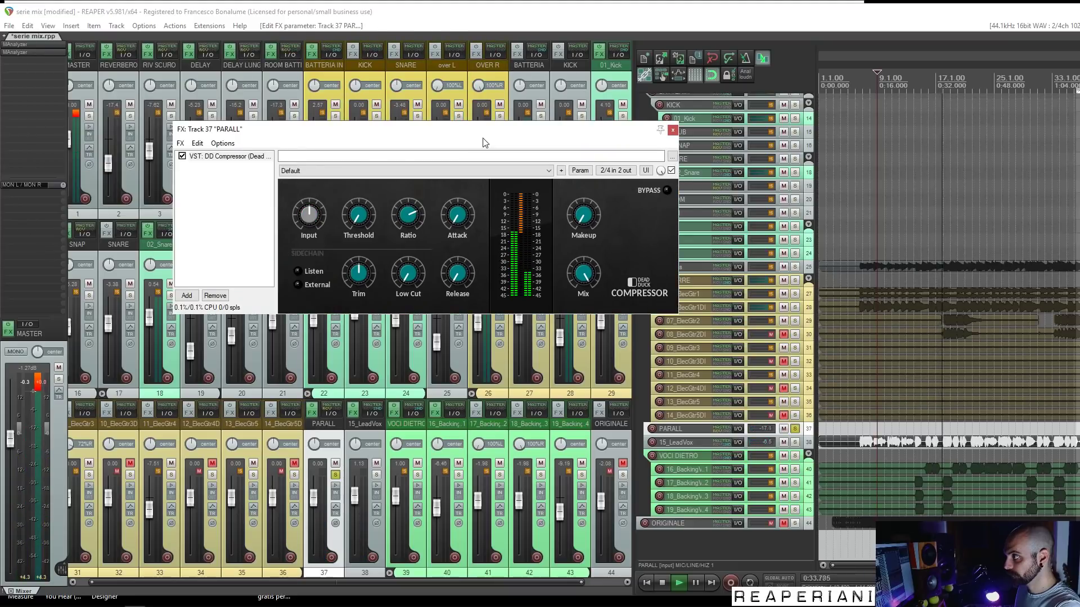
# Step: Add ReaEQ with the low band cut at 171.7 Hz and the high shelf boosted about 10 dB
pyautogui.click(186, 296)
pyautogui.write('reaeq')
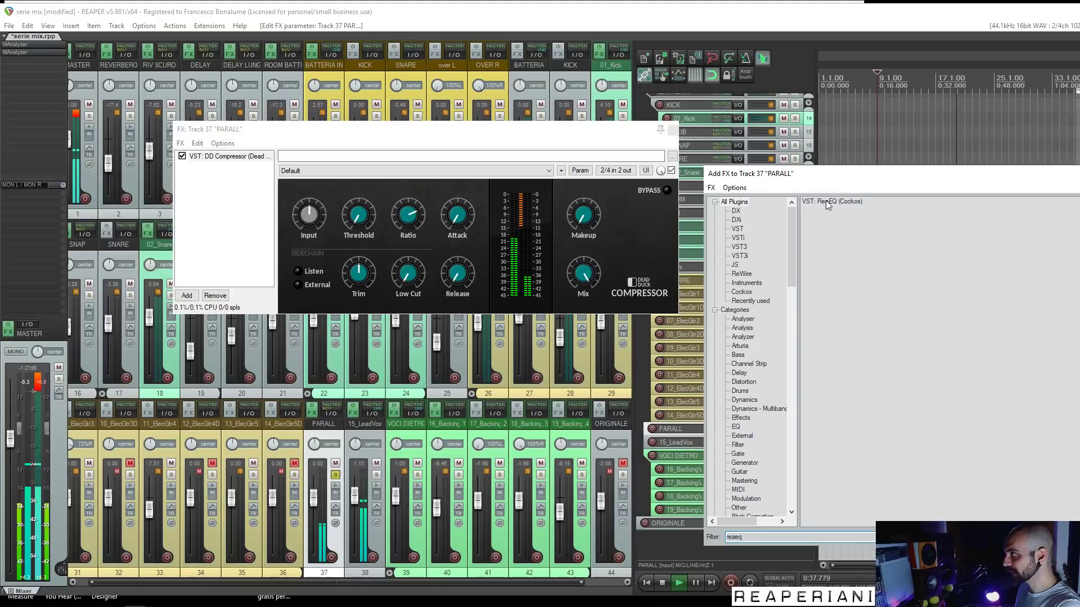
pyautogui.doubleClick(826, 201)
pyautogui.moveTo(474, 211); pyautogui.dragTo(471, 207)
pyautogui.moveTo(322, 223); pyautogui.dragTo(333, 275)
pyautogui.moveTo(472, 206); pyautogui.dragTo(476, 197)
pyautogui.moveTo(334, 259); pyautogui.dragTo(349, 268)
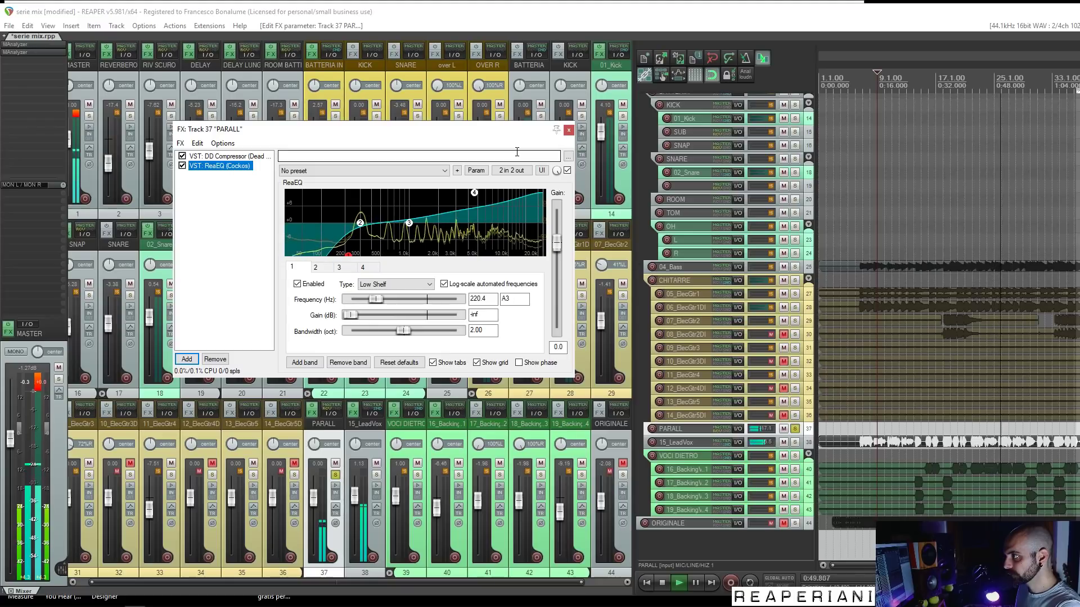
# Step: Add DD Overdrive at 45% drive, silence PARALL's fader, and solo the lead vocal
pyautogui.click(186, 359)
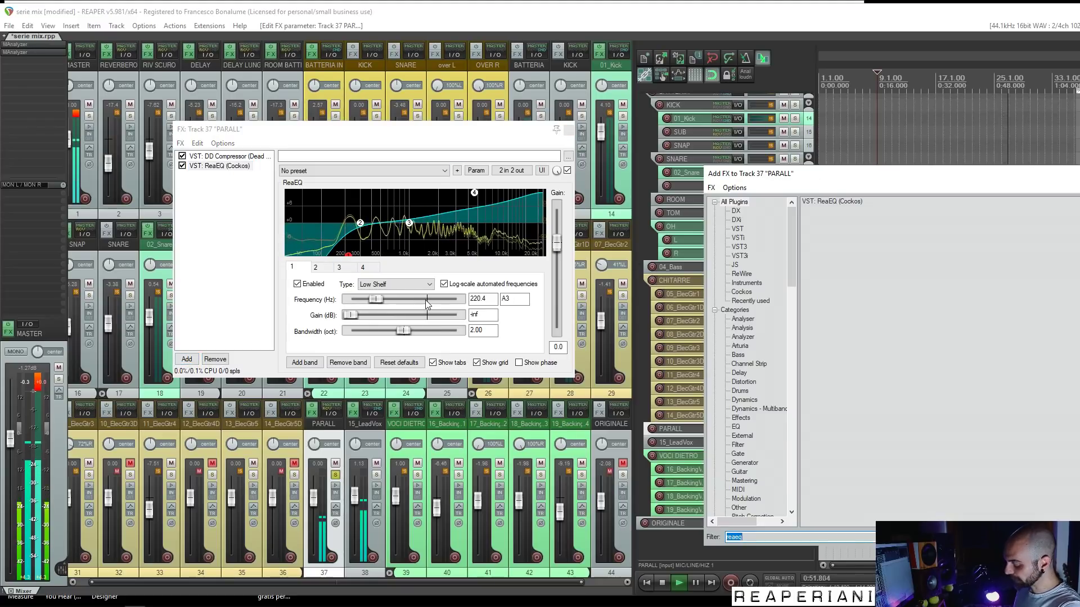
pyautogui.write('dd ov')
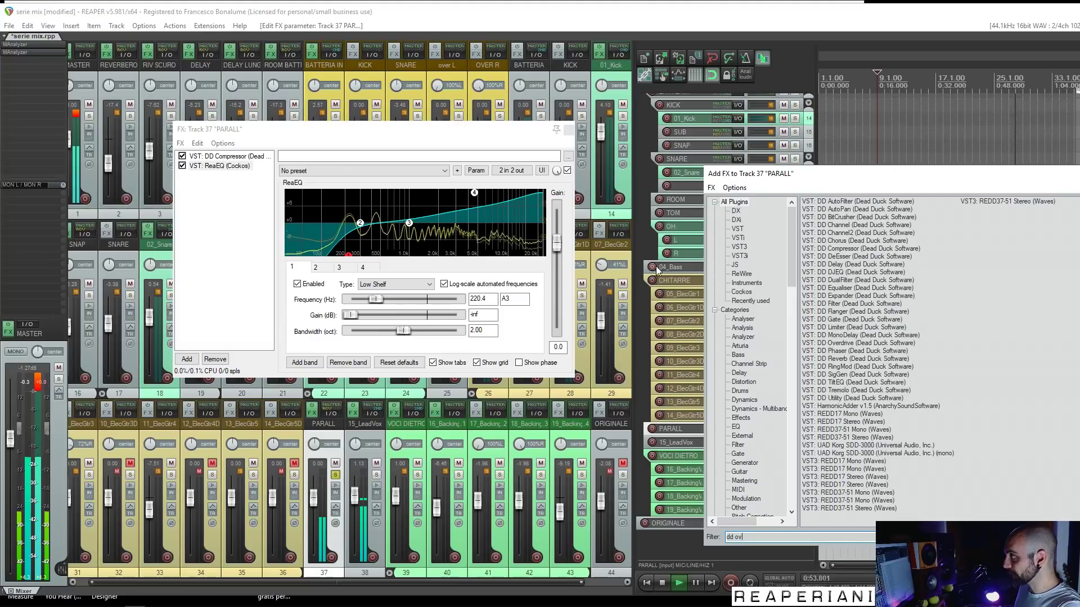
pyautogui.write('e')
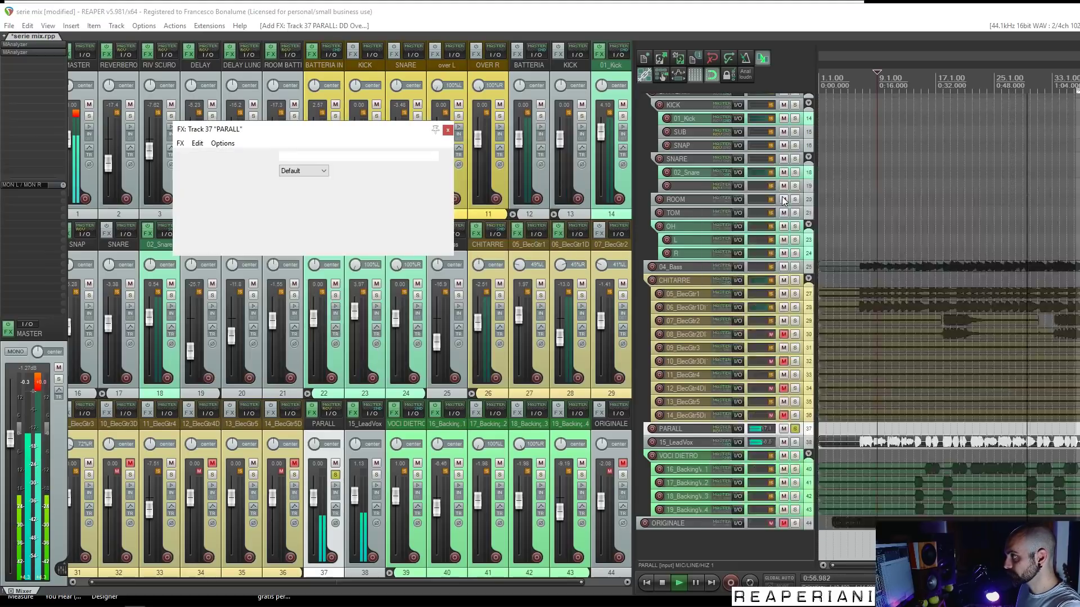
pyautogui.doubleClick(839, 201)
pyautogui.moveTo(310, 216); pyautogui.dragTo(311, 157)
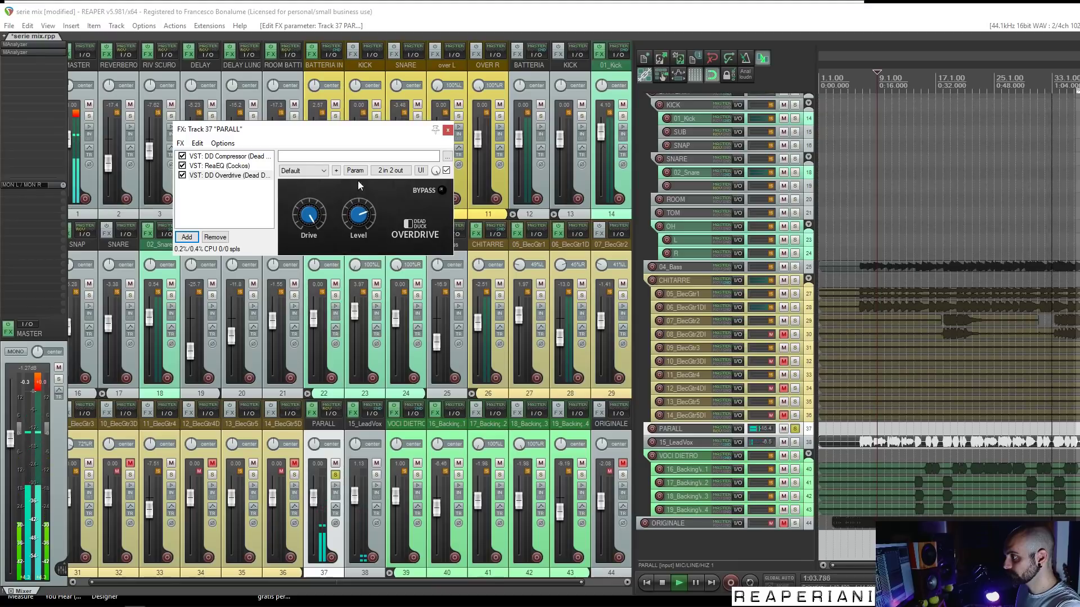
pyautogui.click(448, 132)
pyautogui.moveTo(318, 495); pyautogui.dragTo(320, 575)
pyautogui.click(377, 475)
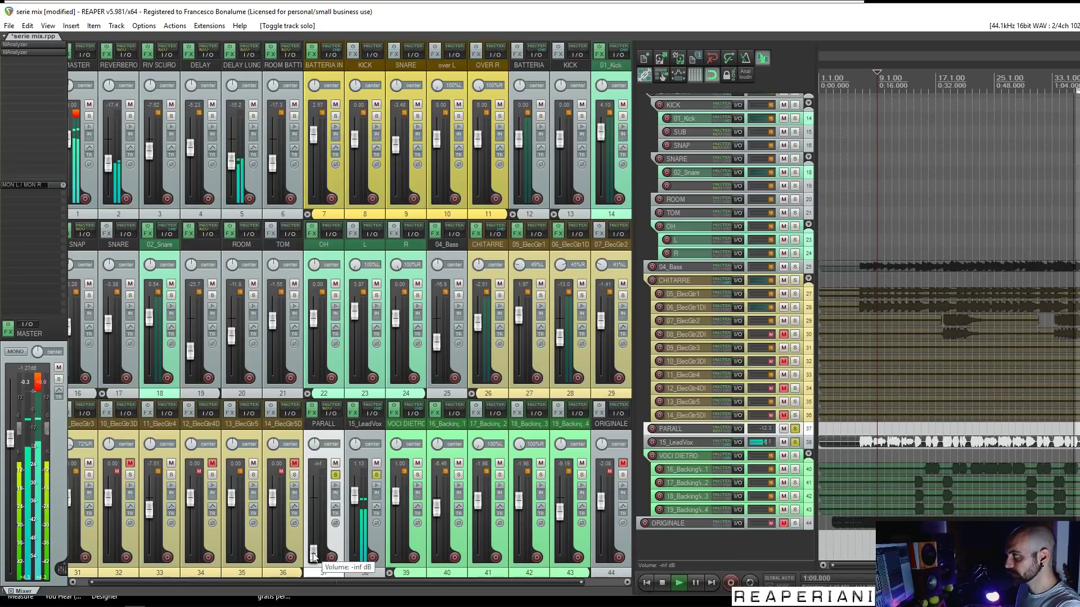
# Step: Replay from 0:16, bring PARALL up to about -20 dB, and invert its polarity
pyautogui.press('space')
pyautogui.moveTo(314, 557); pyautogui.dragTo(313, 520)
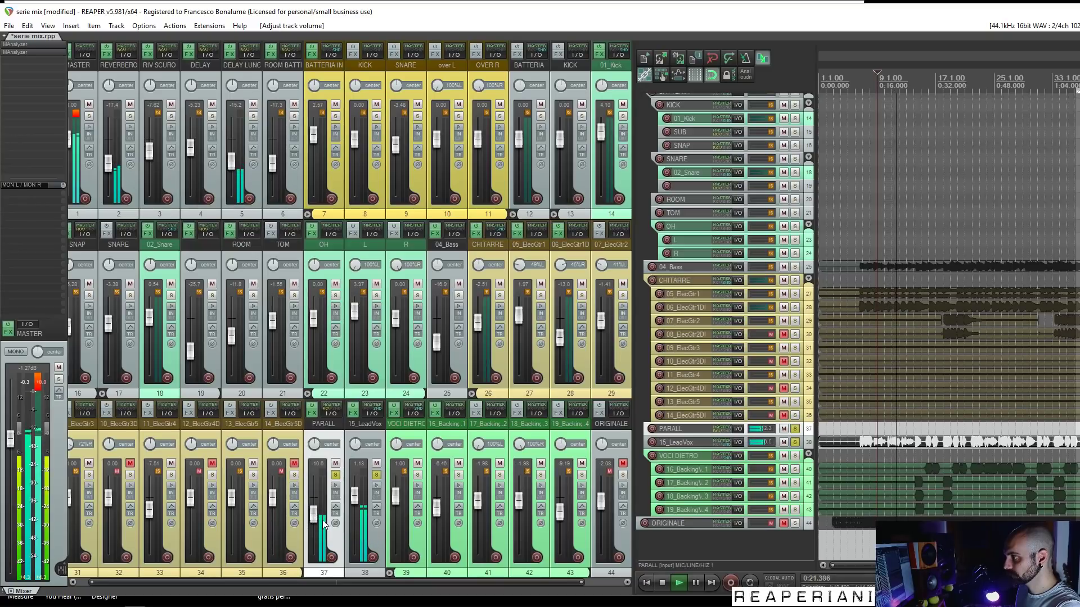
pyautogui.click(336, 524)
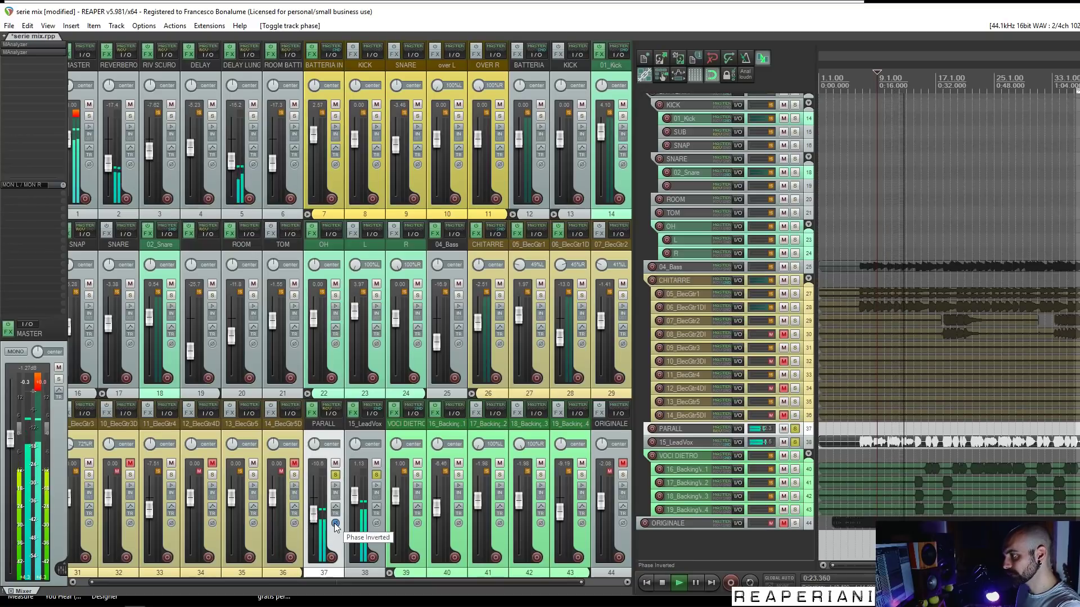
pyautogui.moveTo(313, 519)
pyautogui.mouseDown()
pyautogui.moveTo(319, 562)
pyautogui.moveTo(315, 514)
pyautogui.mouseUp()
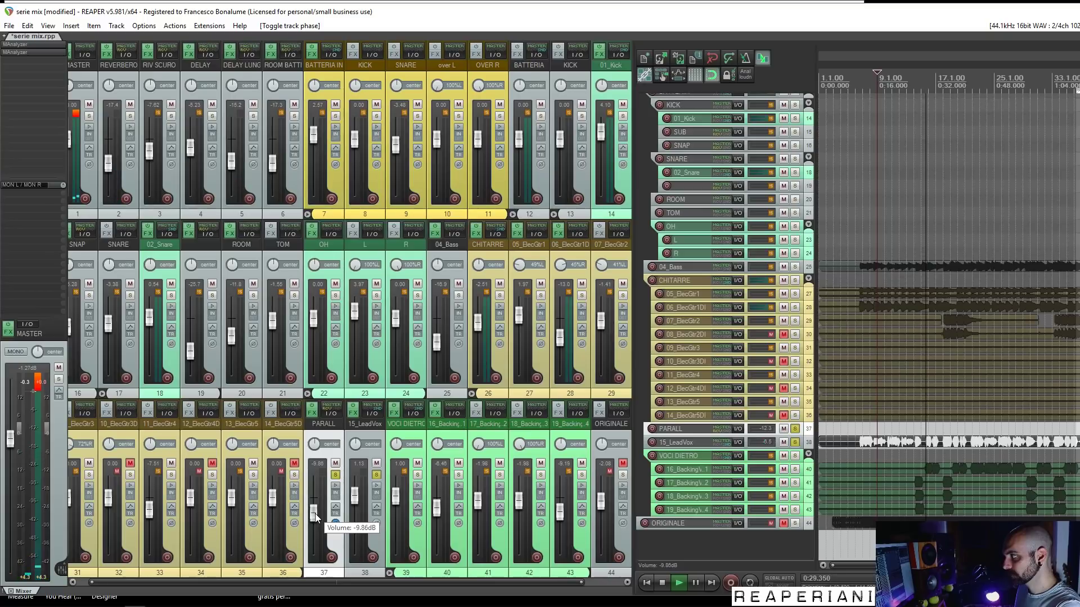
pyautogui.moveTo(315, 514); pyautogui.dragTo(315, 527)
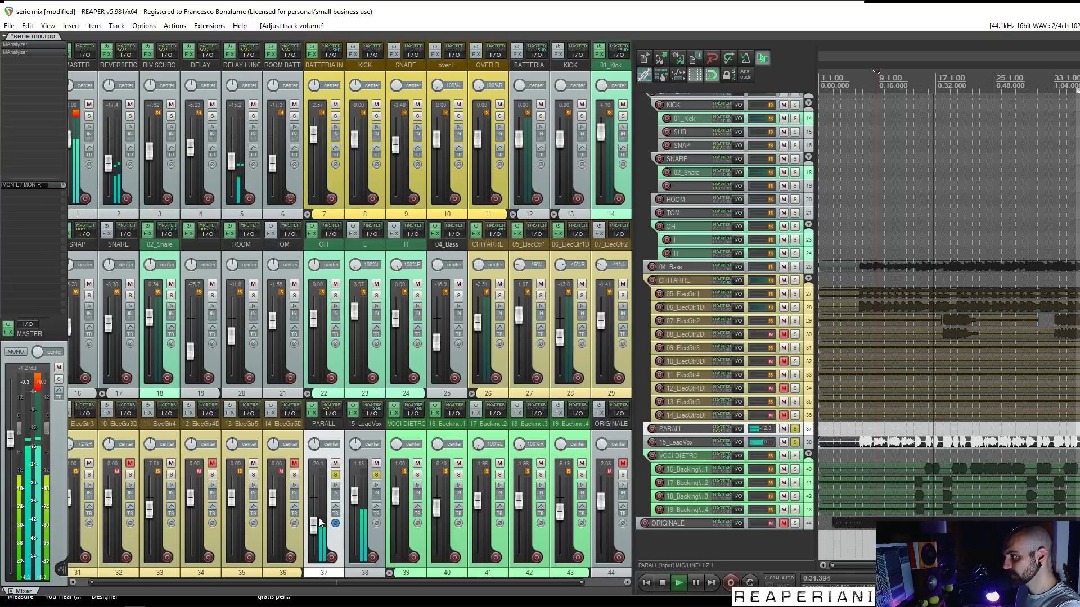
# Step: Unsolo and set PARALL near -18 dB in the full mix, muting briefly to compare
pyautogui.click(335, 475)
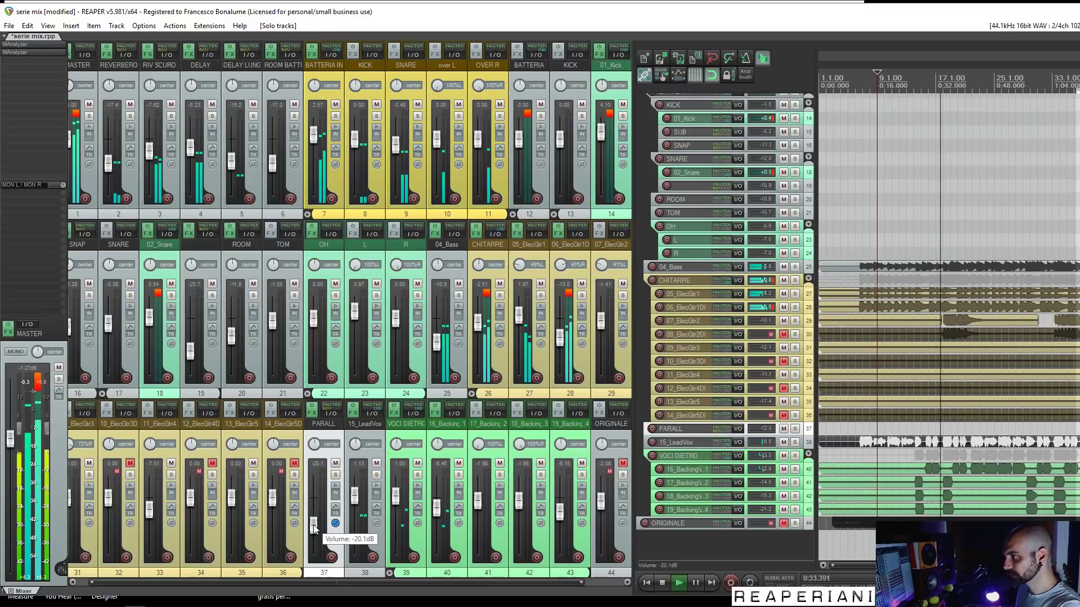
pyautogui.moveTo(313, 528); pyautogui.dragTo(314, 569)
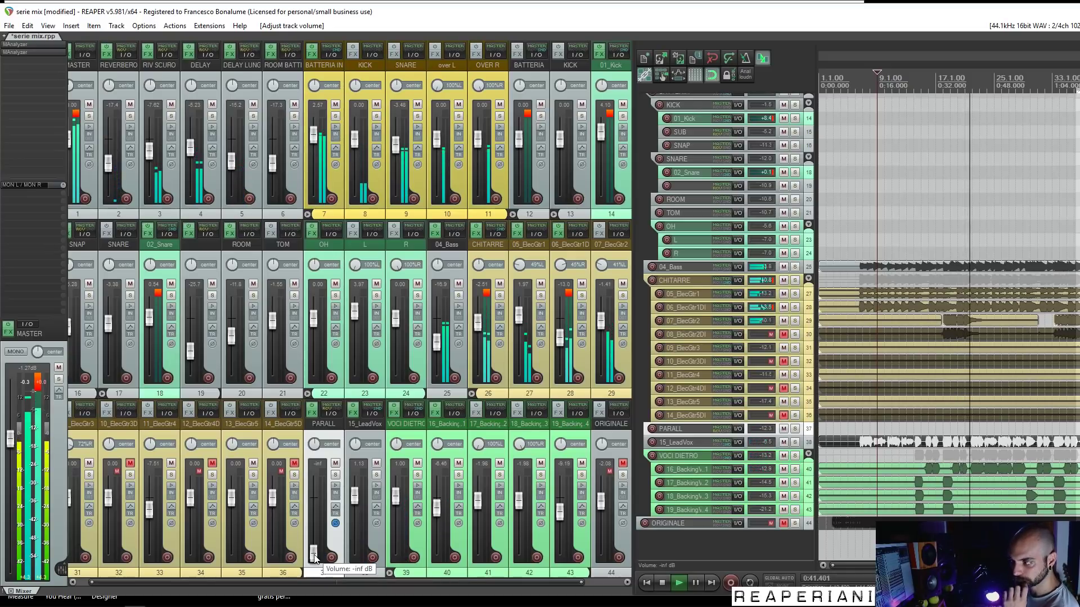
pyautogui.moveTo(314, 557); pyautogui.dragTo(314, 524)
pyautogui.click(335, 464)
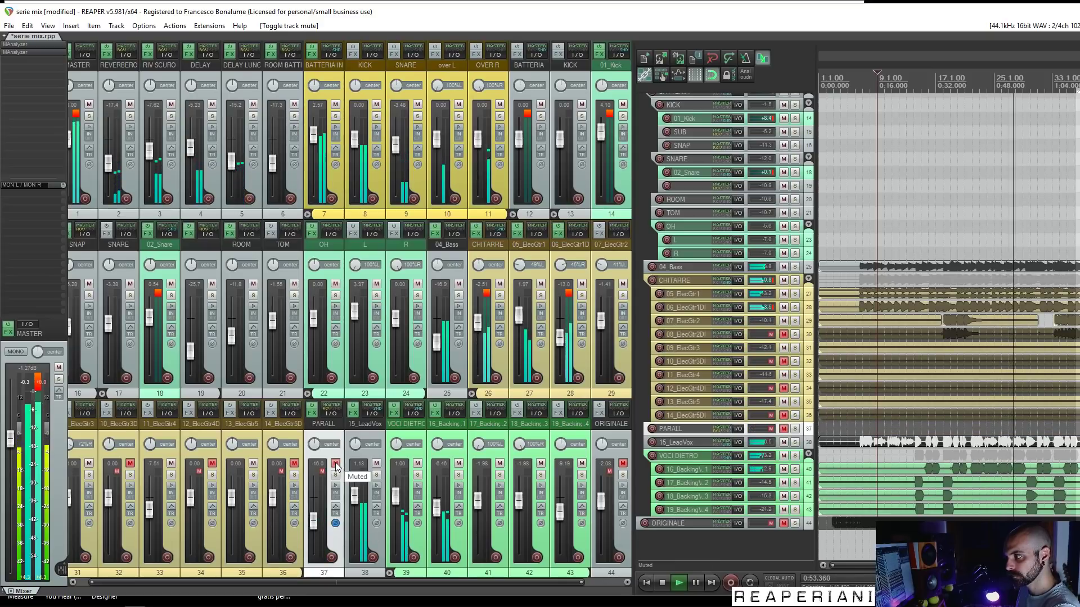
pyautogui.click(336, 464)
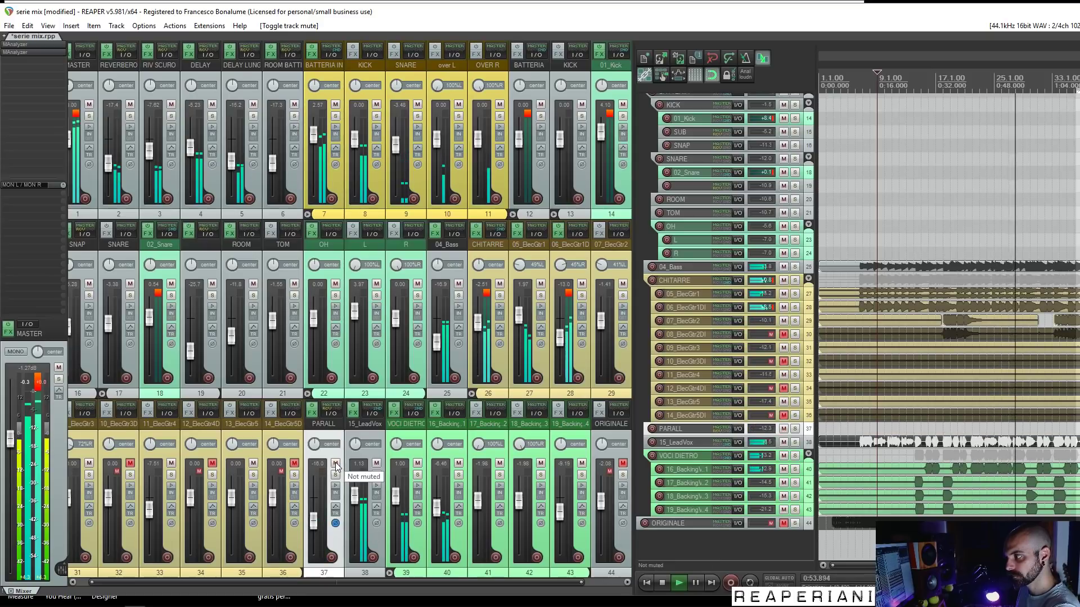
pyautogui.click(313, 524)
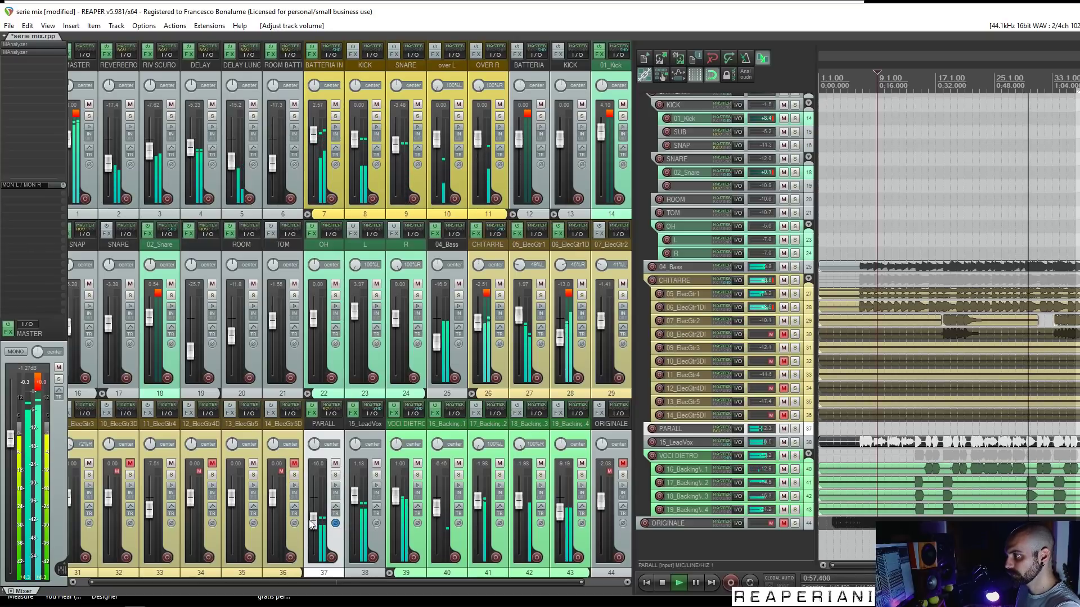
pyautogui.scroll(-3, 1039, 315)
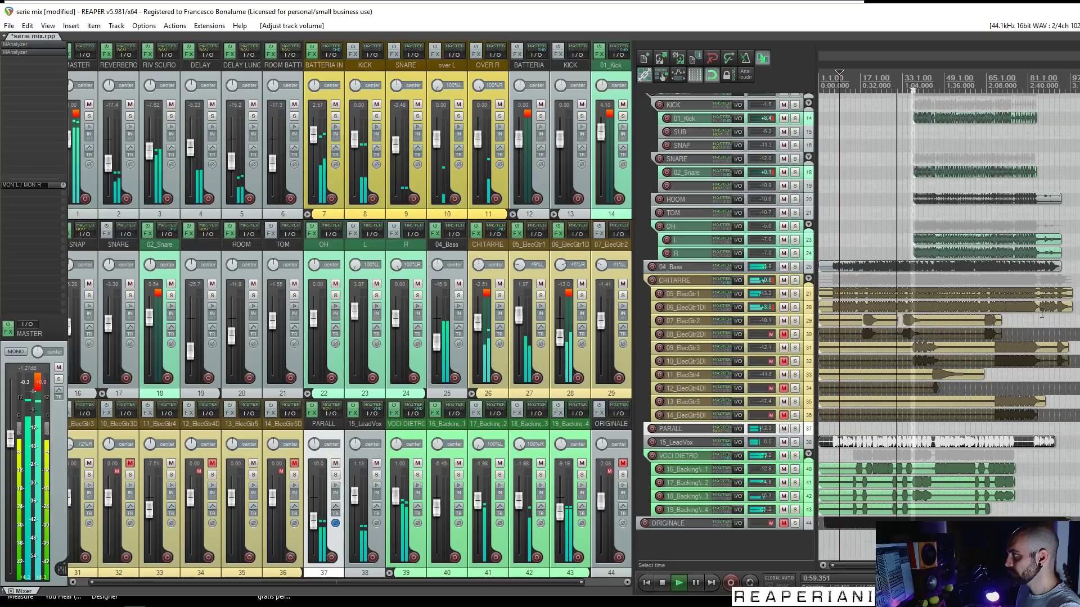
# Step: Solo and select the BATTERIA INTRO folder, then restart playback
pyautogui.scroll(5, 1063, 143)
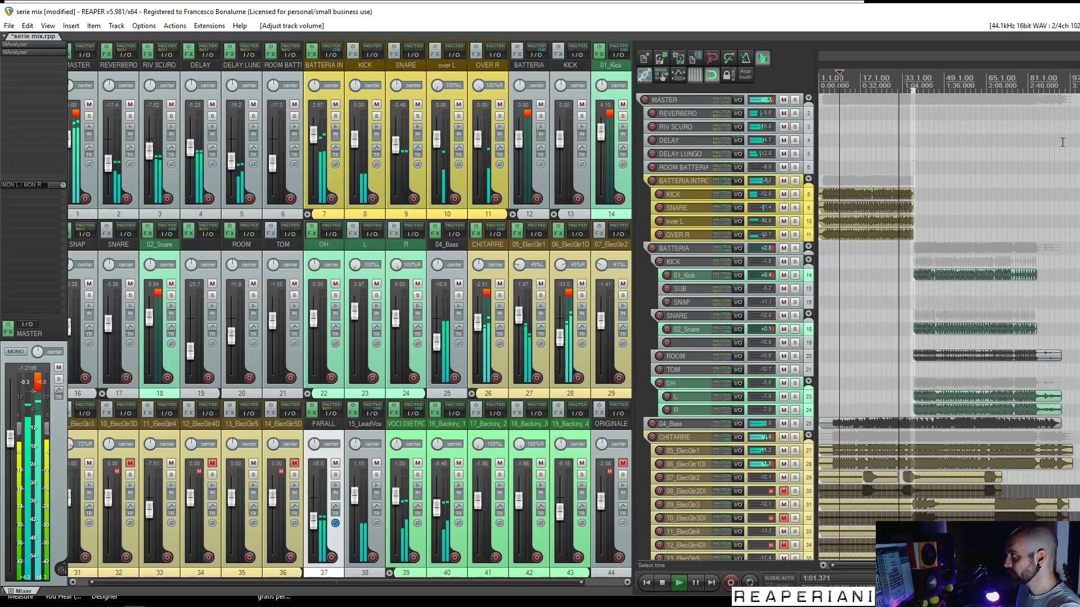
pyautogui.press('space')
pyautogui.click(795, 181)
pyautogui.click(829, 170)
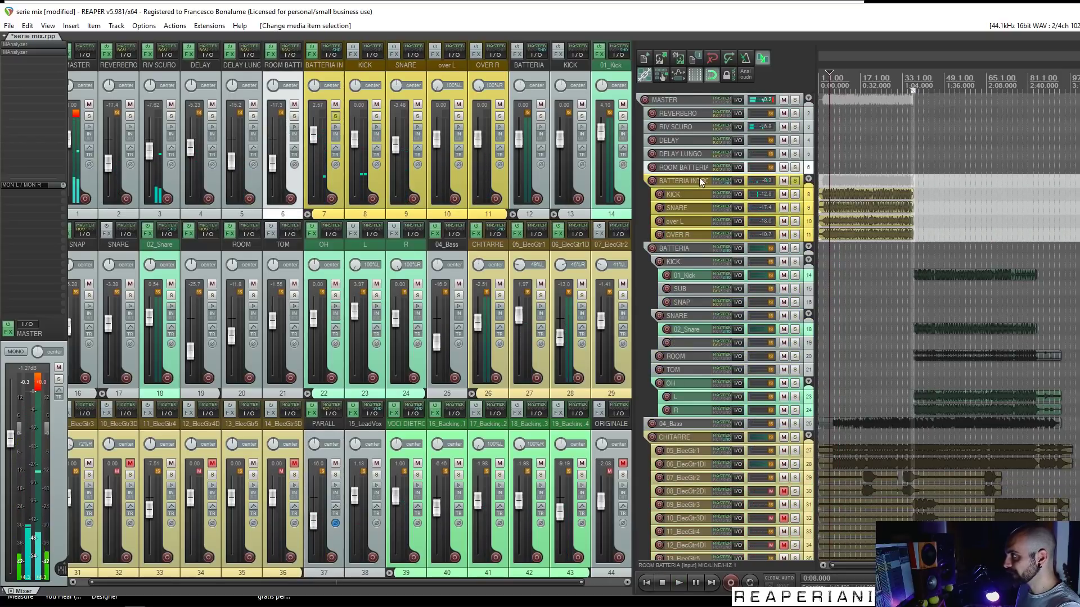
pyautogui.click(312, 59)
pyautogui.press('space')
# Step: Add DD Overdrive to BATTERIA INTRO with Drive about 65%, Level around -14 dB, 18% wet
pyautogui.click(311, 57)
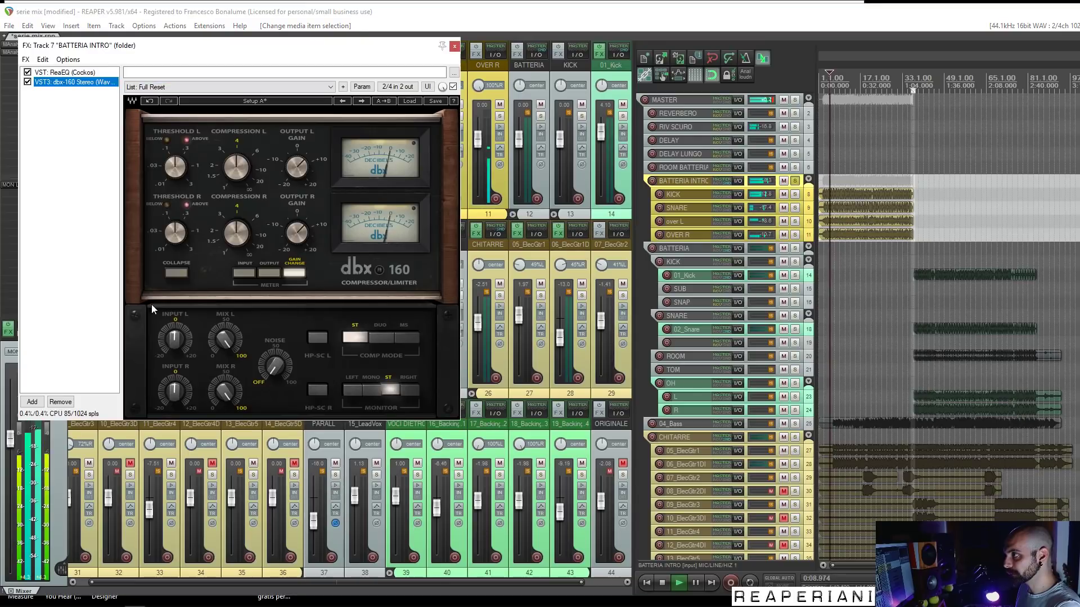
pyautogui.click(34, 402)
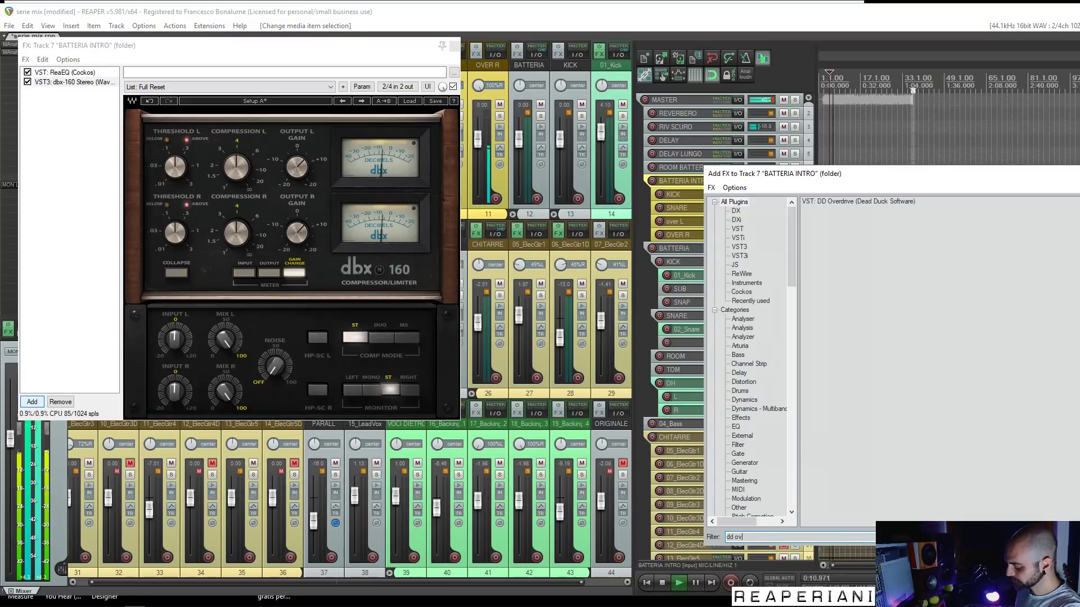
pyautogui.doubleClick(859, 202)
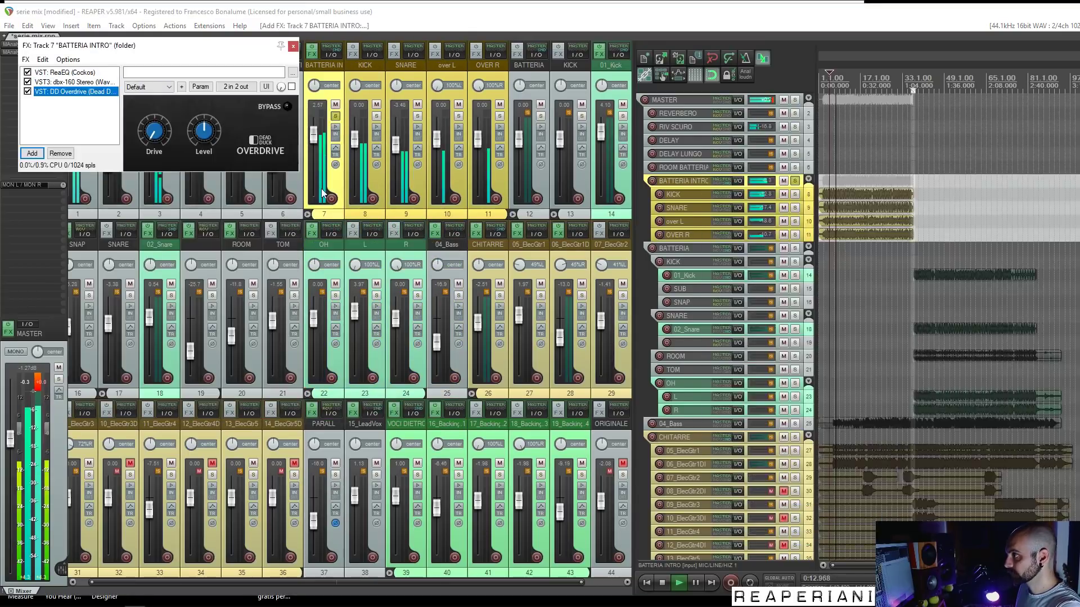
pyautogui.moveTo(156, 77); pyautogui.dragTo(158, 61)
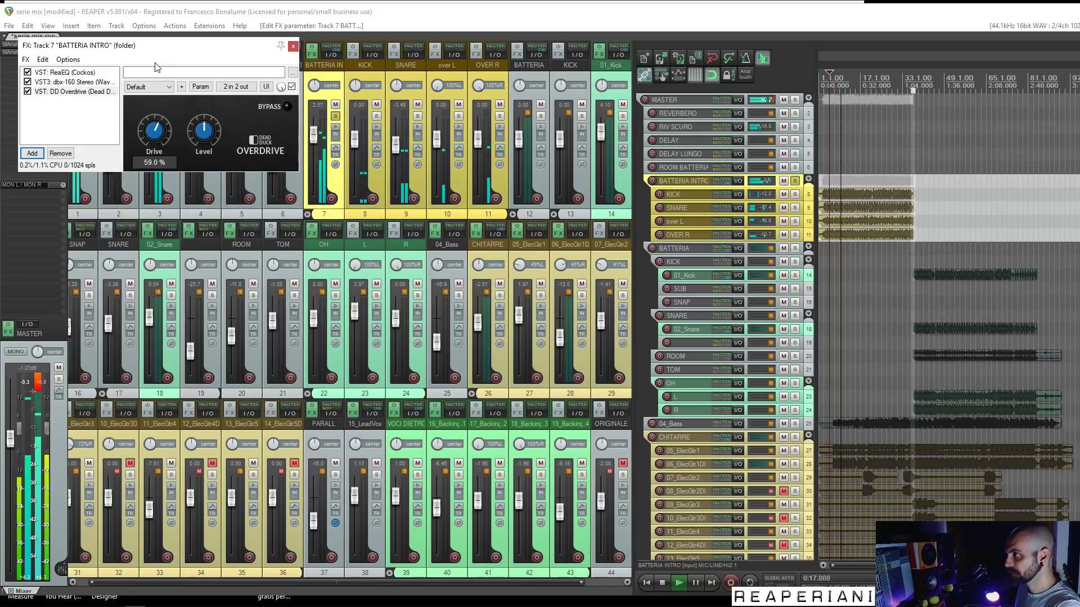
pyautogui.click(795, 180)
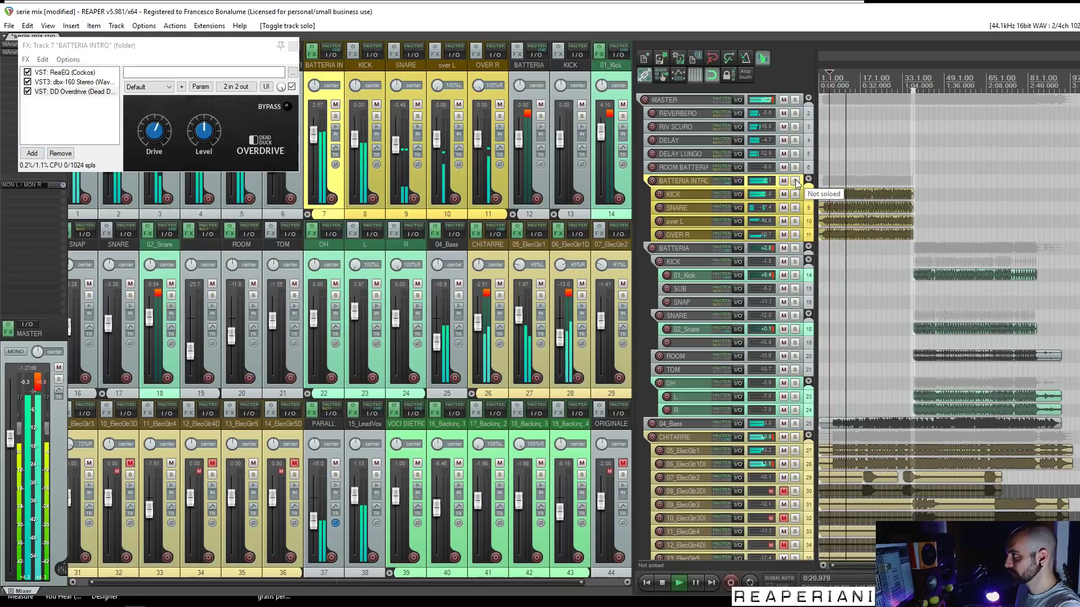
pyautogui.moveTo(204, 133); pyautogui.dragTo(203, 141)
pyautogui.scroll(2, 204, 138)
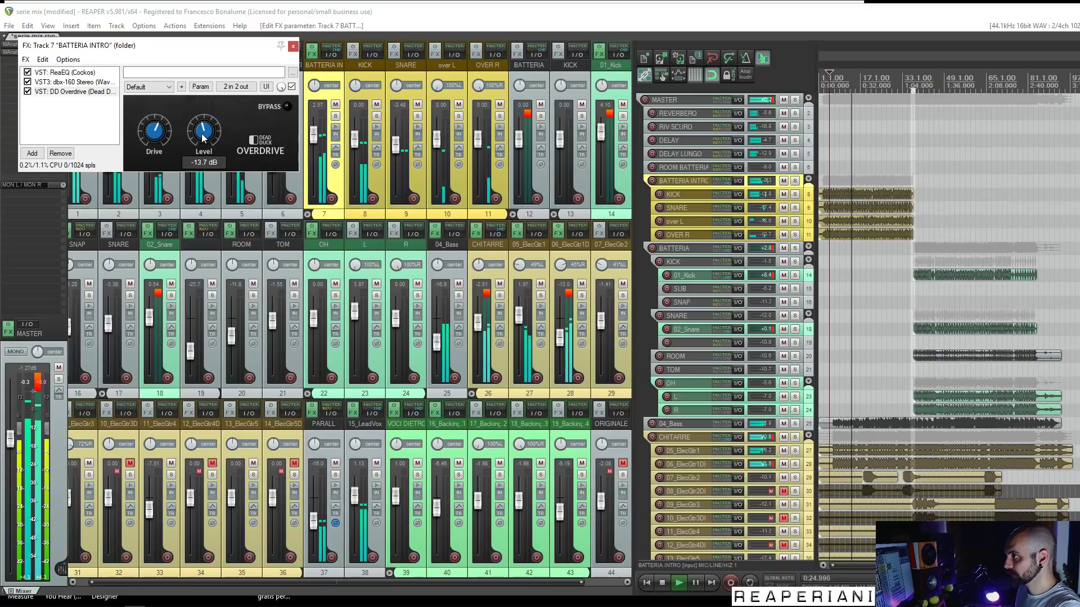
pyautogui.scroll(-3, 204, 138)
pyautogui.scroll(-1, 201, 137)
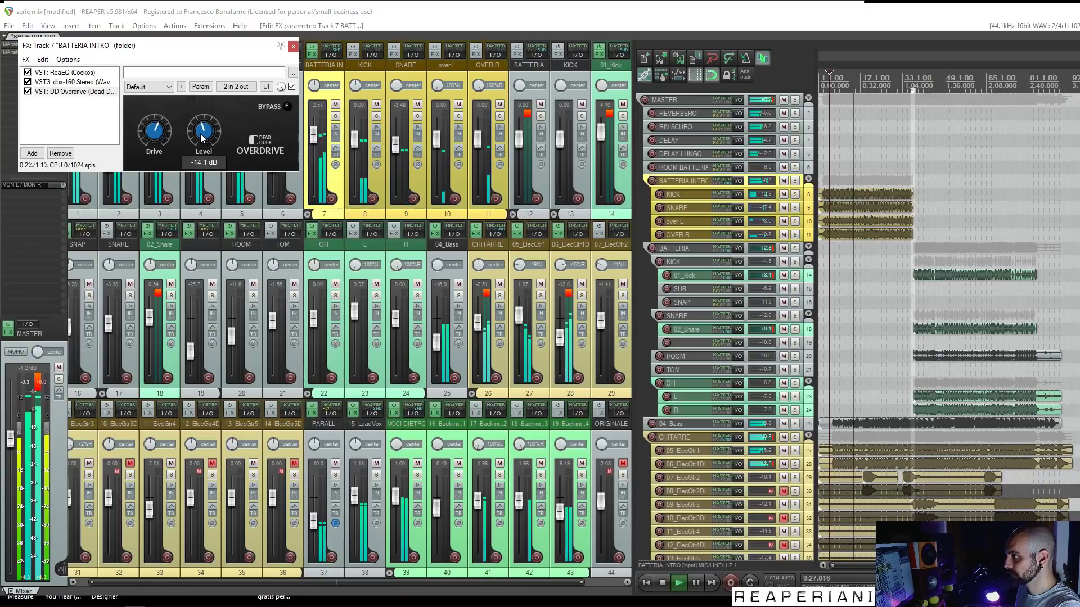
pyautogui.moveTo(280, 87); pyautogui.dragTo(280, 143)
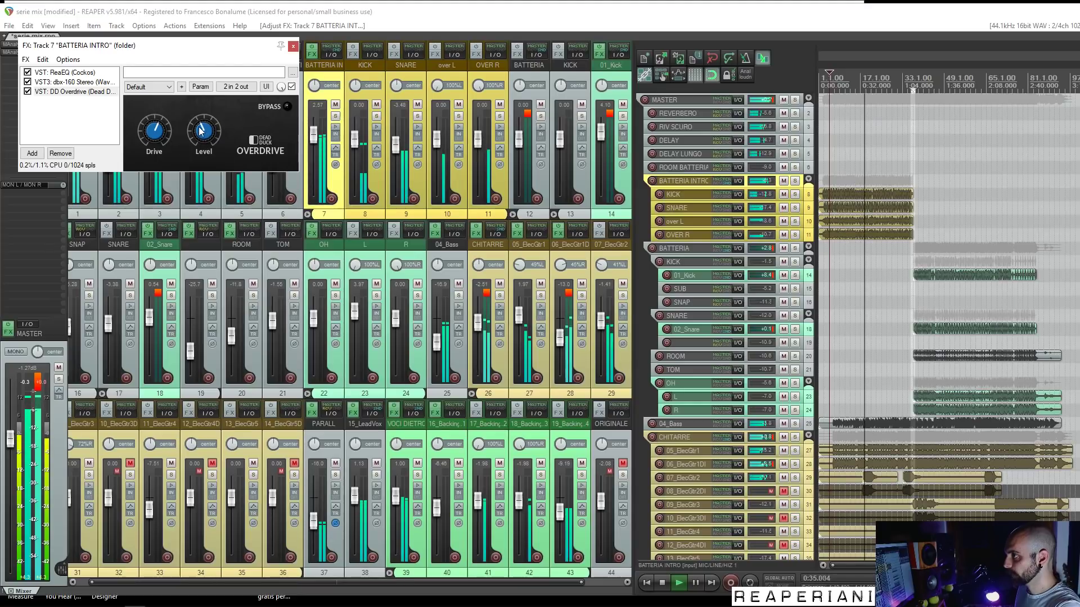
pyautogui.moveTo(279, 85); pyautogui.dragTo(279, 74)
pyautogui.click(293, 45)
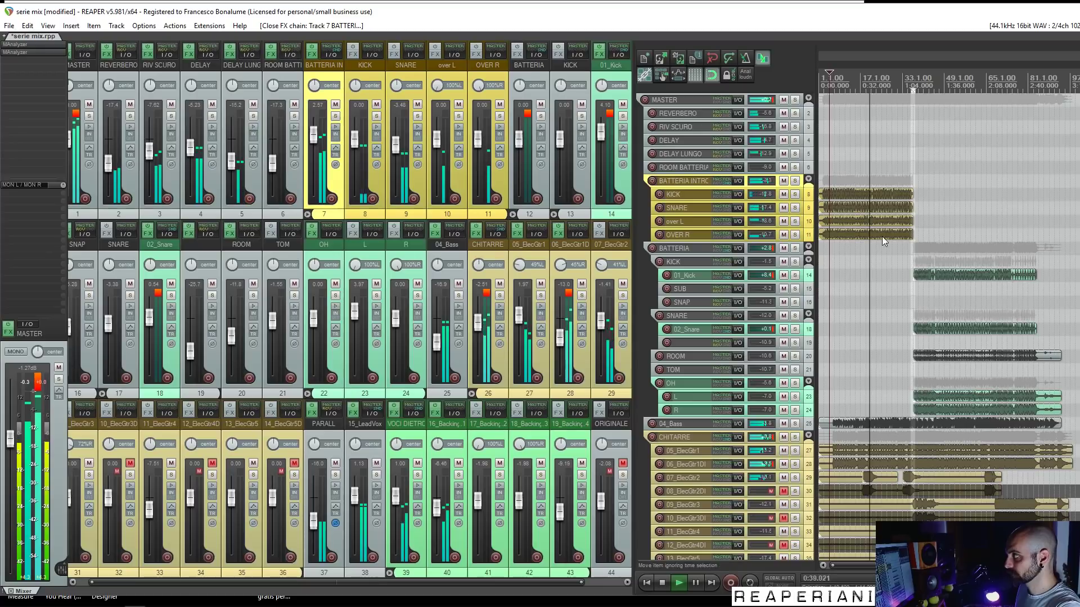
# Step: Jump playback to around 1:10 and scroll through the track list
pyautogui.scroll(-2, 895, 251)
pyautogui.click(866, 249)
pyautogui.scroll(6, 865, 248)
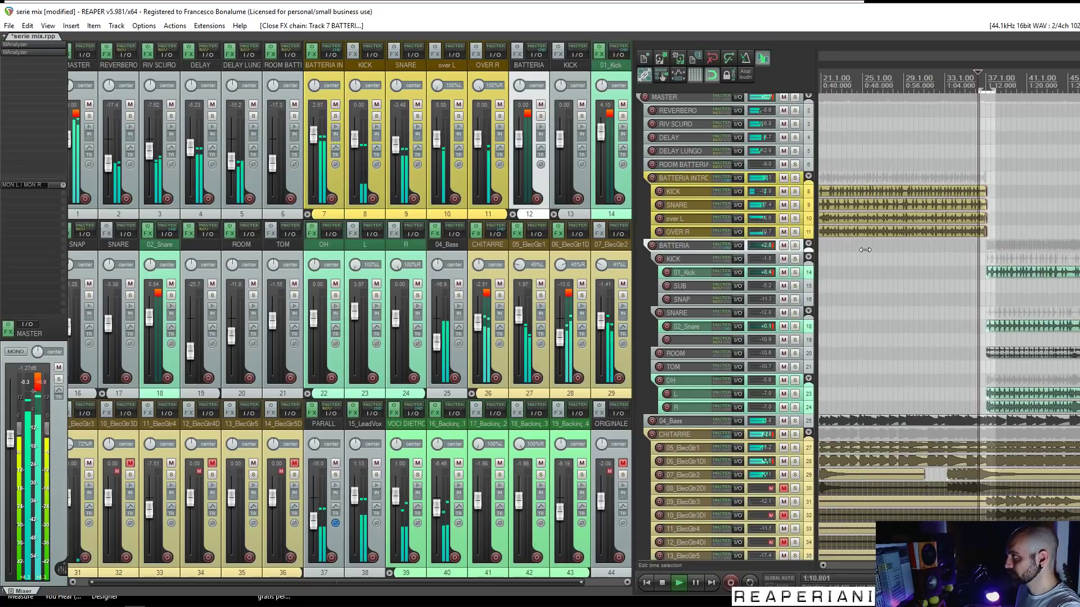
pyautogui.scroll(1, 971, 249)
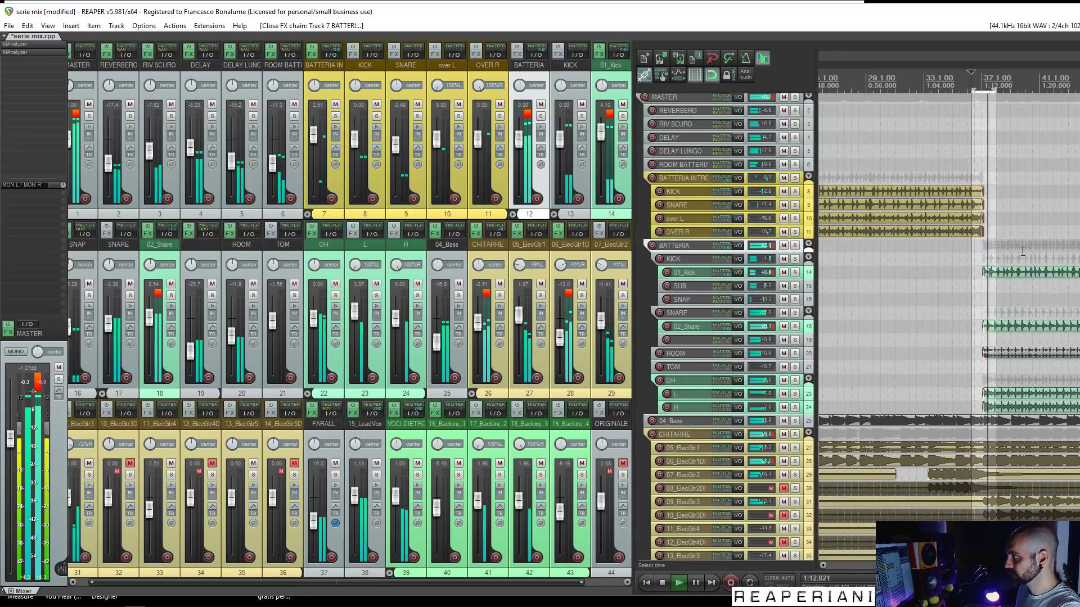
pyautogui.scroll(-2, 1028, 252)
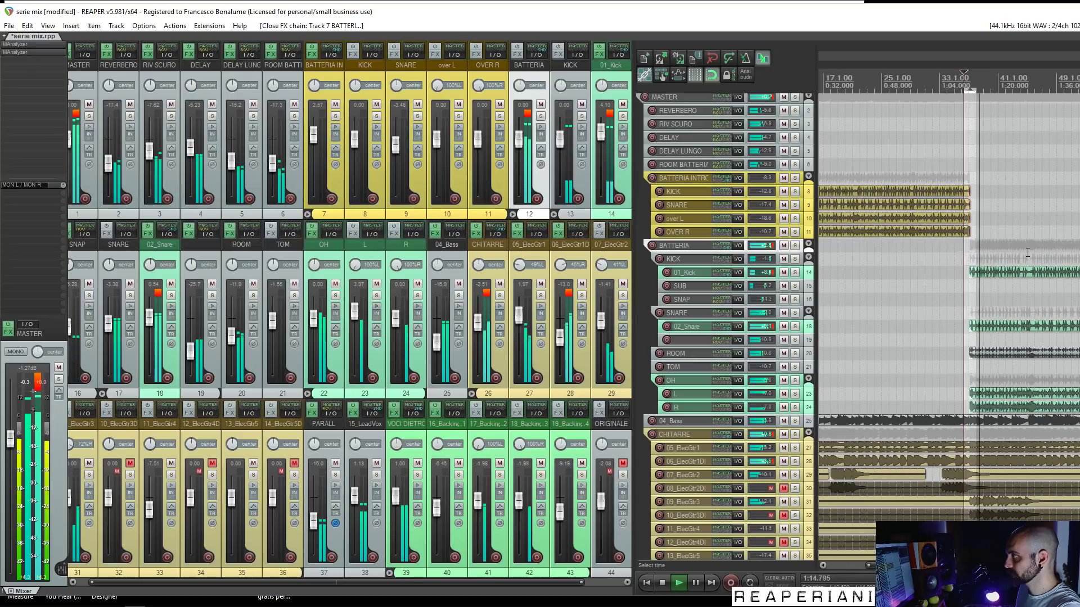
pyautogui.scroll(-2, 1028, 252)
pyautogui.scroll(-2, 1028, 253)
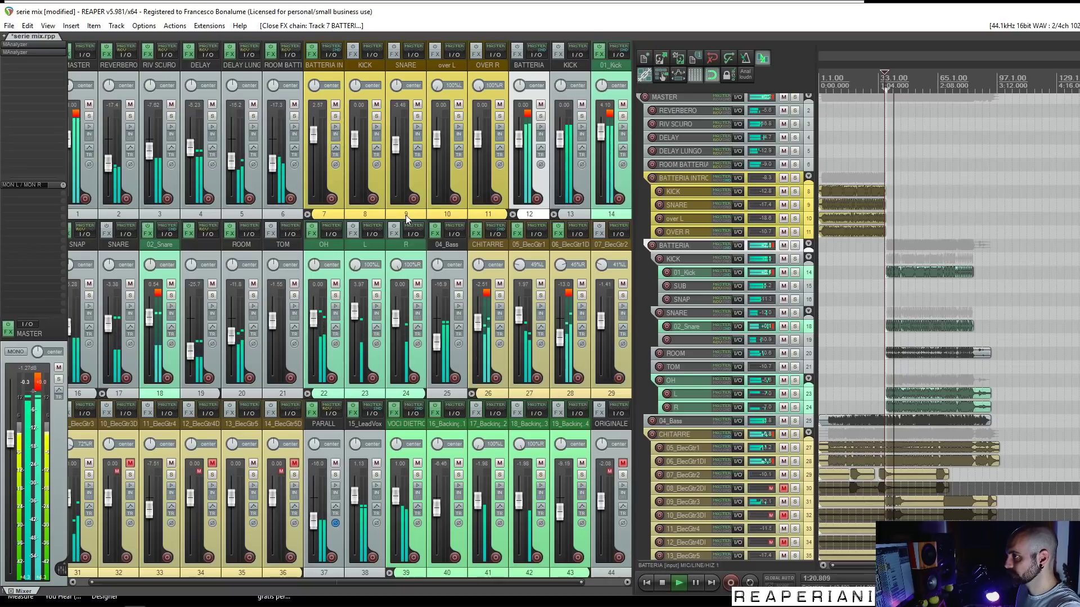
# Step: Raise the SUB track's volume to about -9.75 dB and stop playback
pyautogui.click(686, 284)
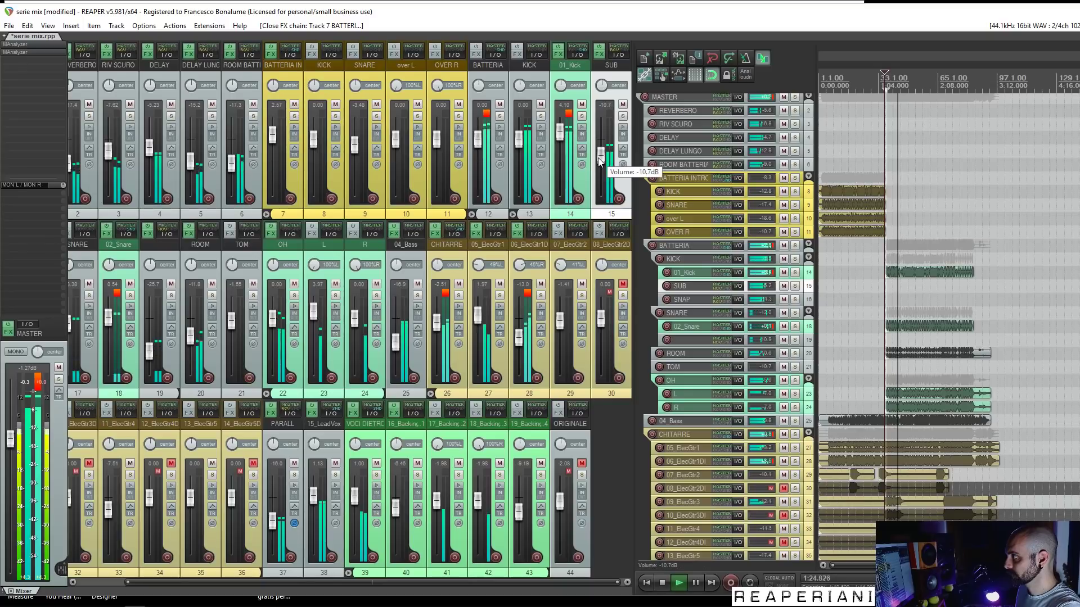
pyautogui.moveTo(599, 158); pyautogui.dragTo(599, 154)
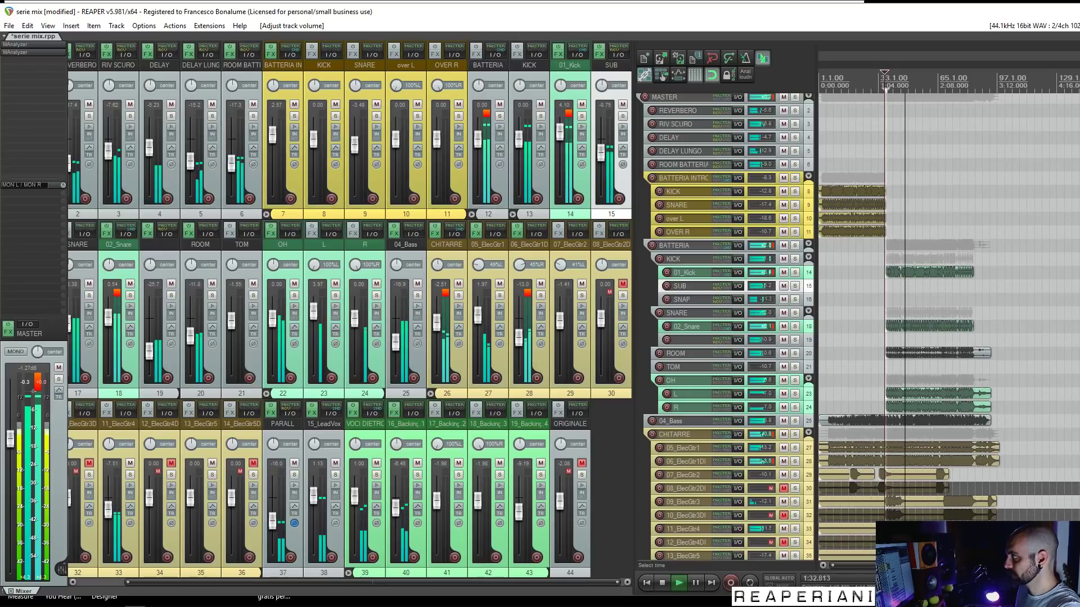
pyautogui.press('space')
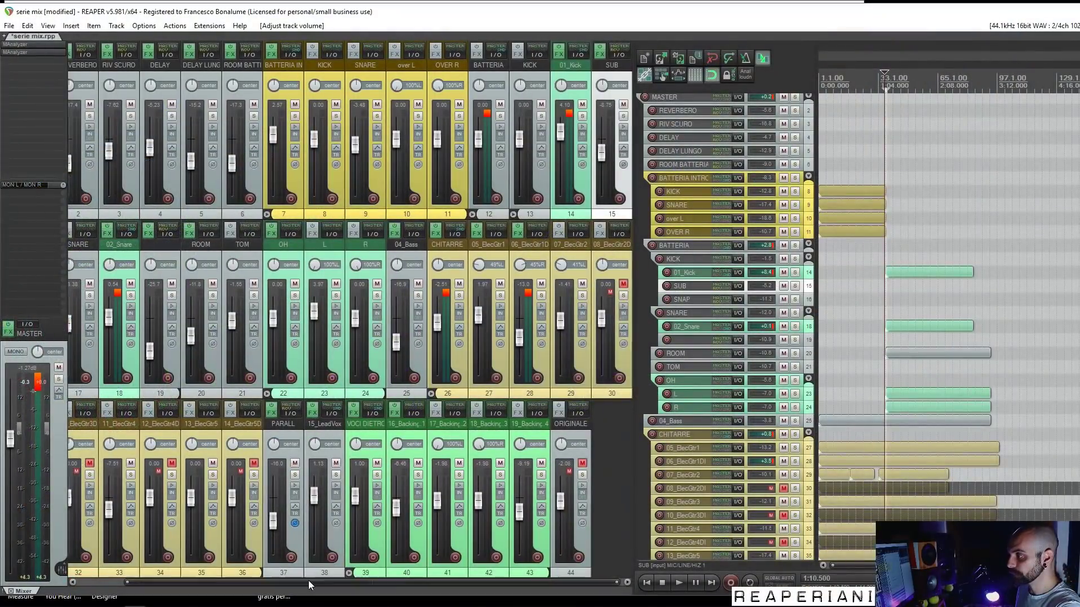
pyautogui.moveTo(308, 582); pyautogui.dragTo(248, 582)
pyautogui.click(76, 54)
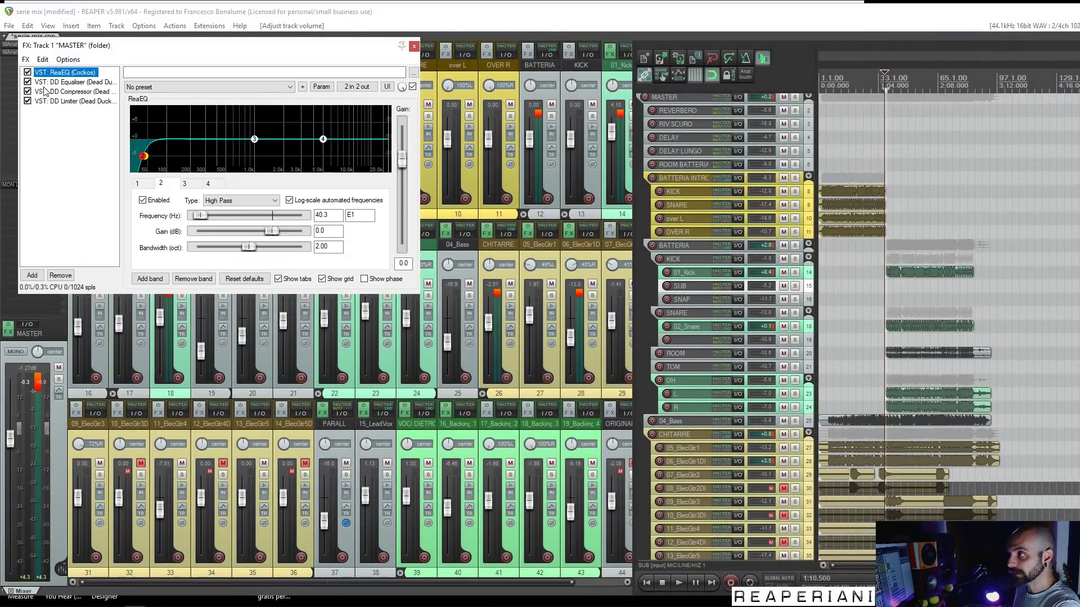
pyautogui.click(58, 92)
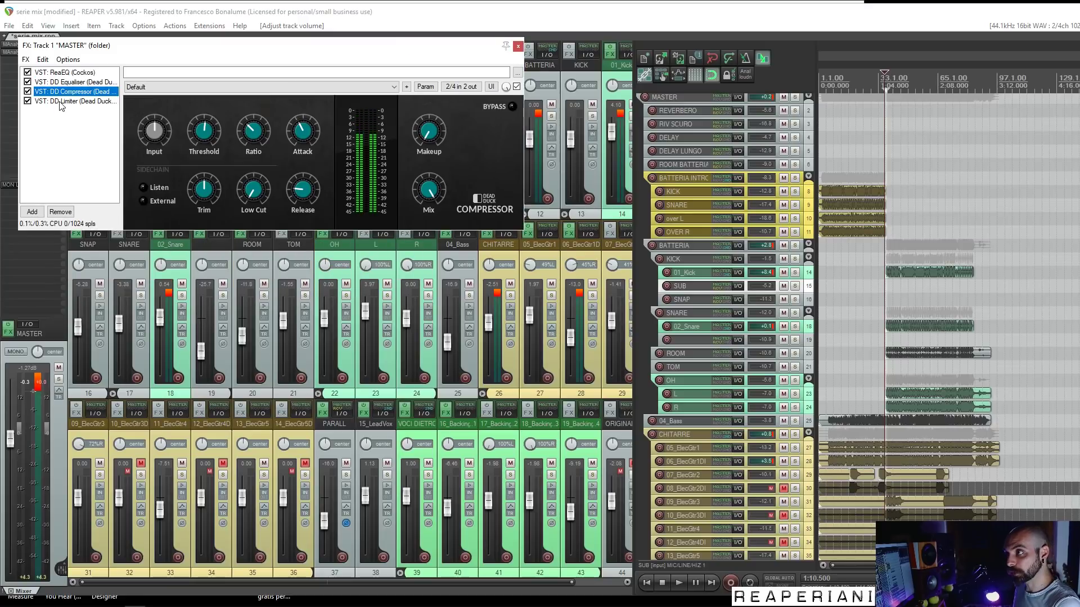
pyautogui.click(518, 47)
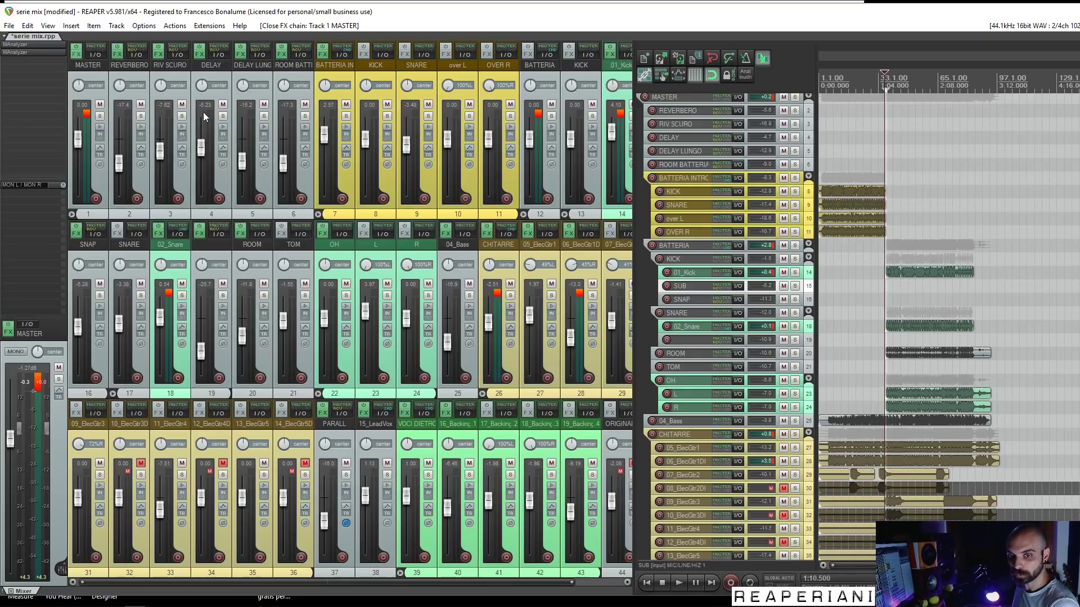
pyautogui.click(913, 232)
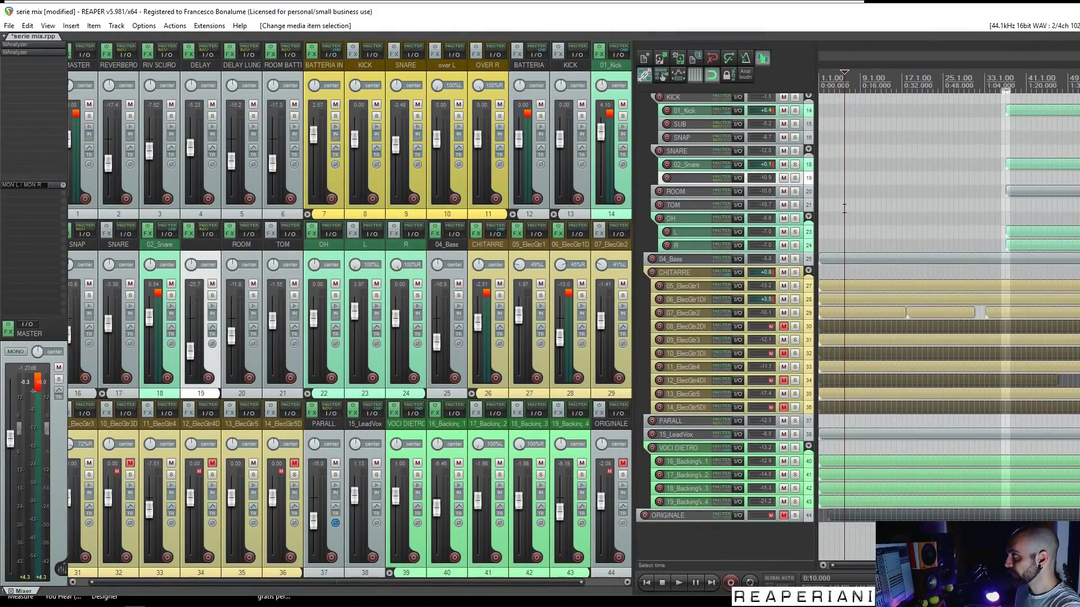
pyautogui.click(877, 202)
# Step: Enable the Transient Controller on BATTERIA INTRO during playback, then solo ORIGINALE to compare
pyautogui.press('space')
pyautogui.press('space')
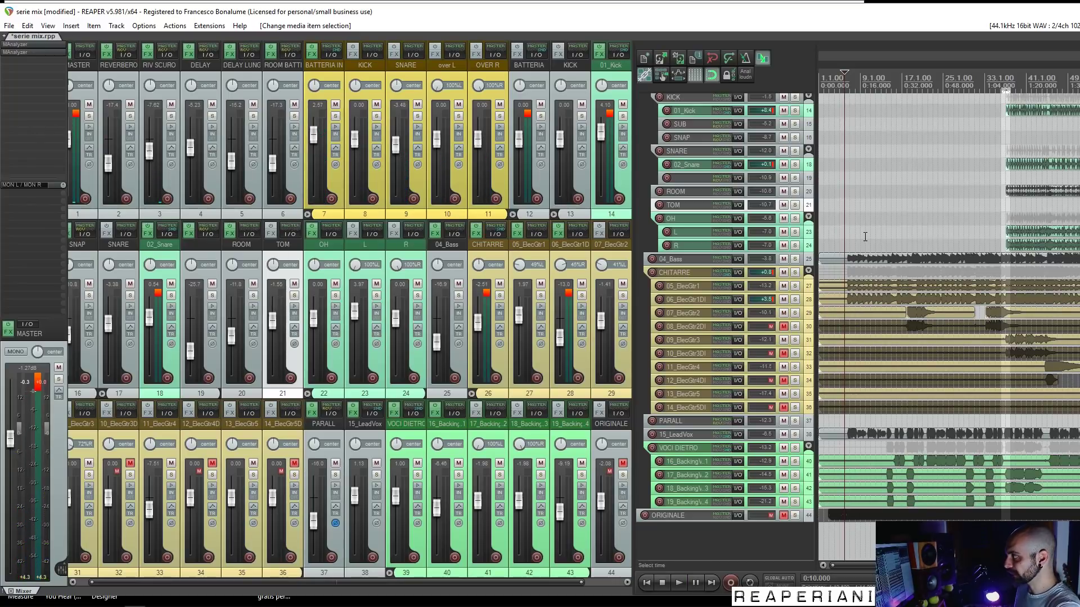
pyautogui.click(310, 55)
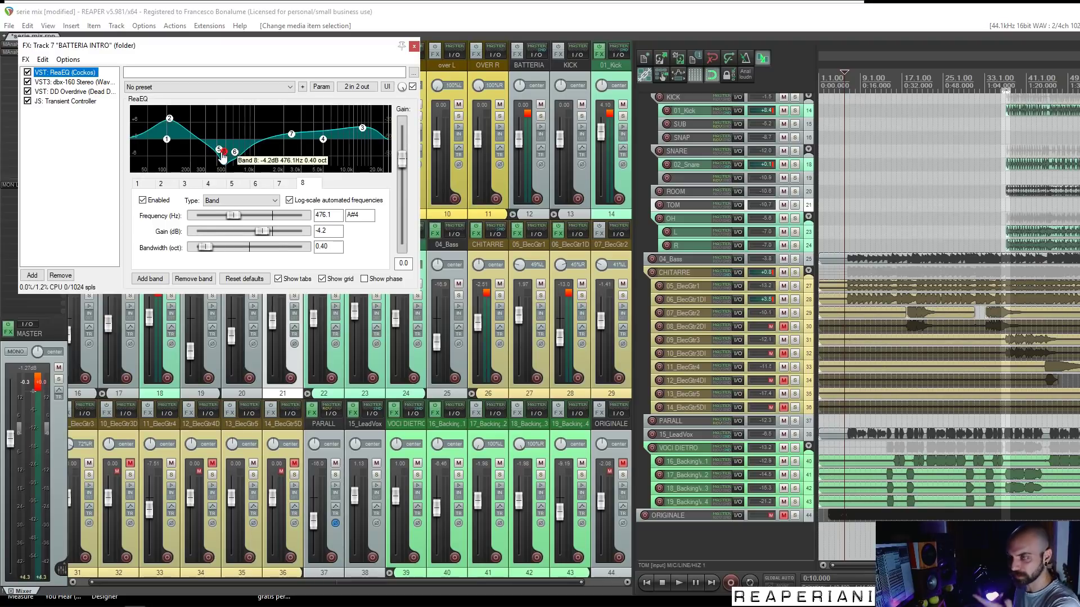
pyautogui.click(67, 102)
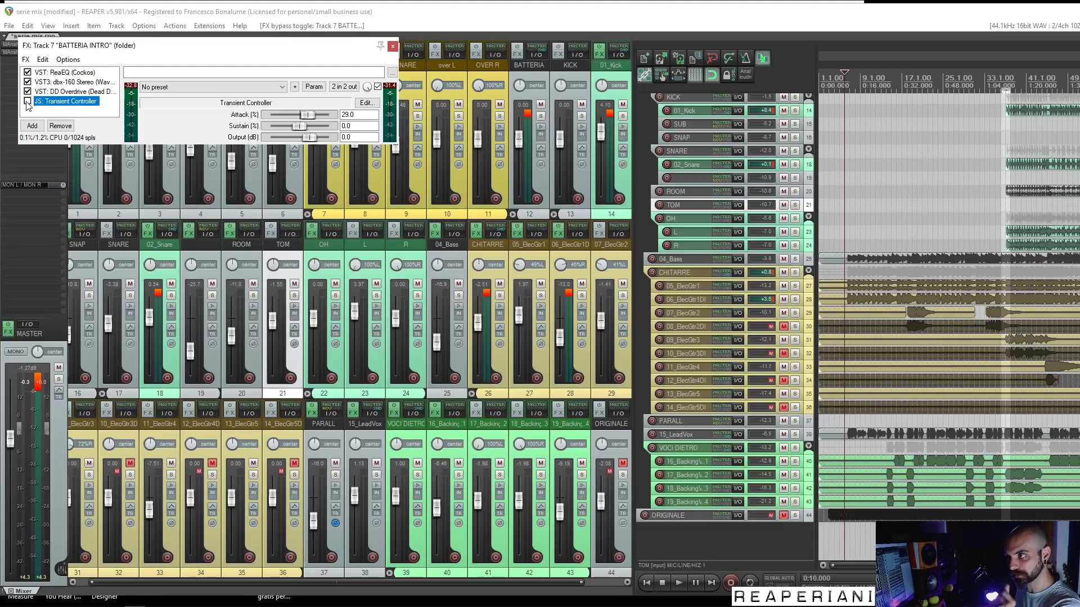
pyautogui.press('space')
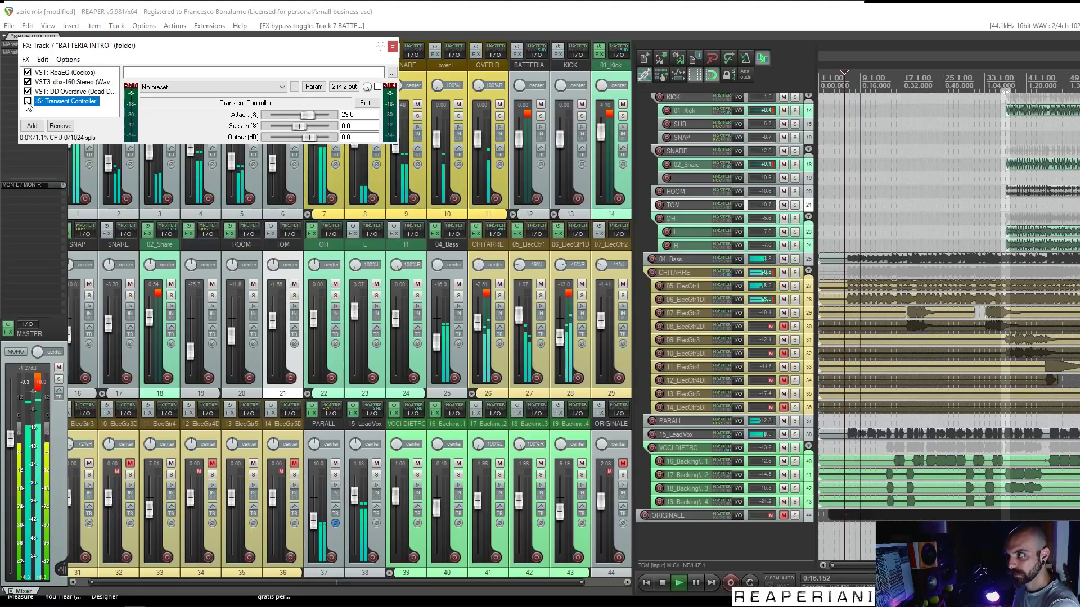
pyautogui.click(27, 102)
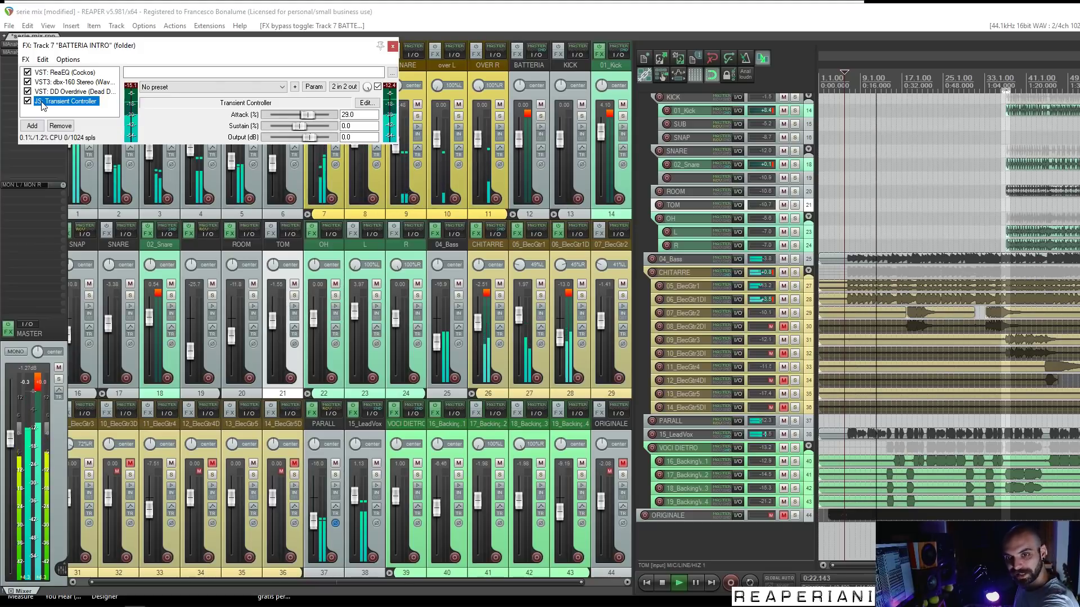
pyautogui.click(392, 47)
pyautogui.click(795, 515)
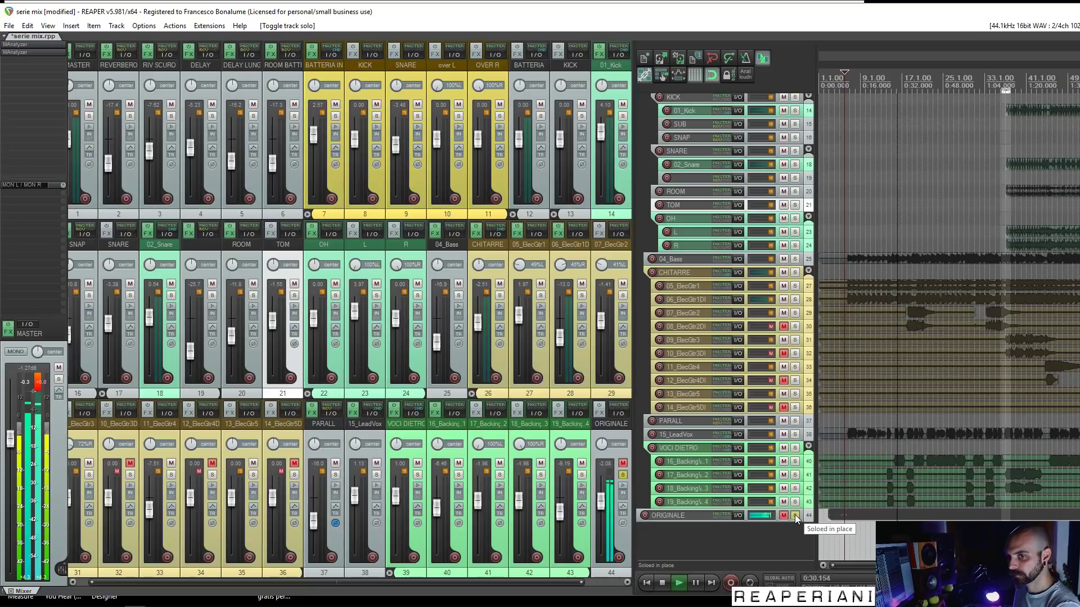
# Step: Unsolo ORIGINALE to hear the processed mix again, then stop playback
pyautogui.click(795, 514)
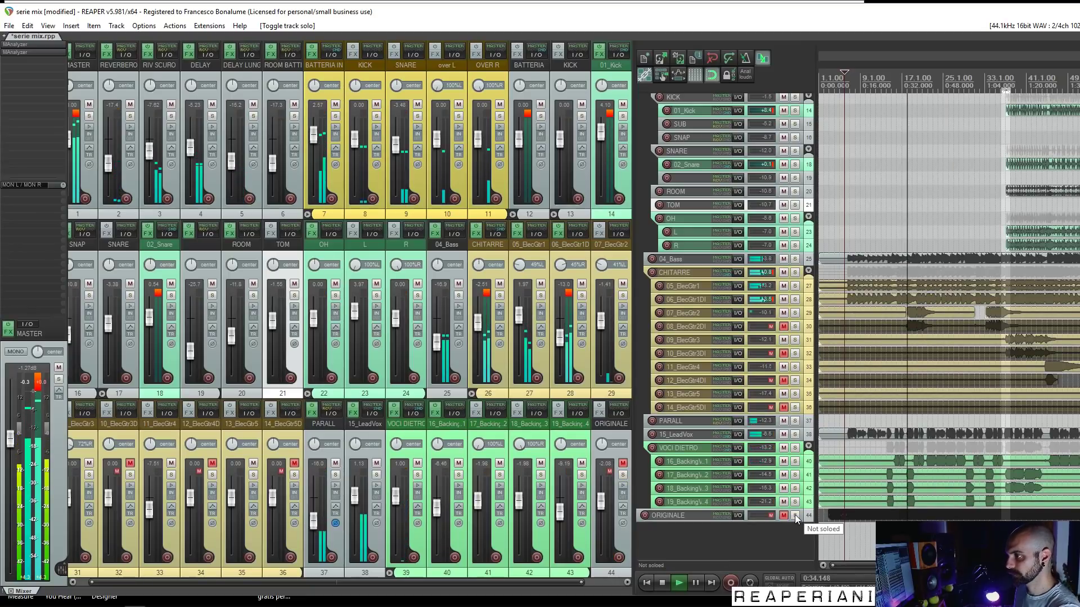
pyautogui.scroll(5, 948, 315)
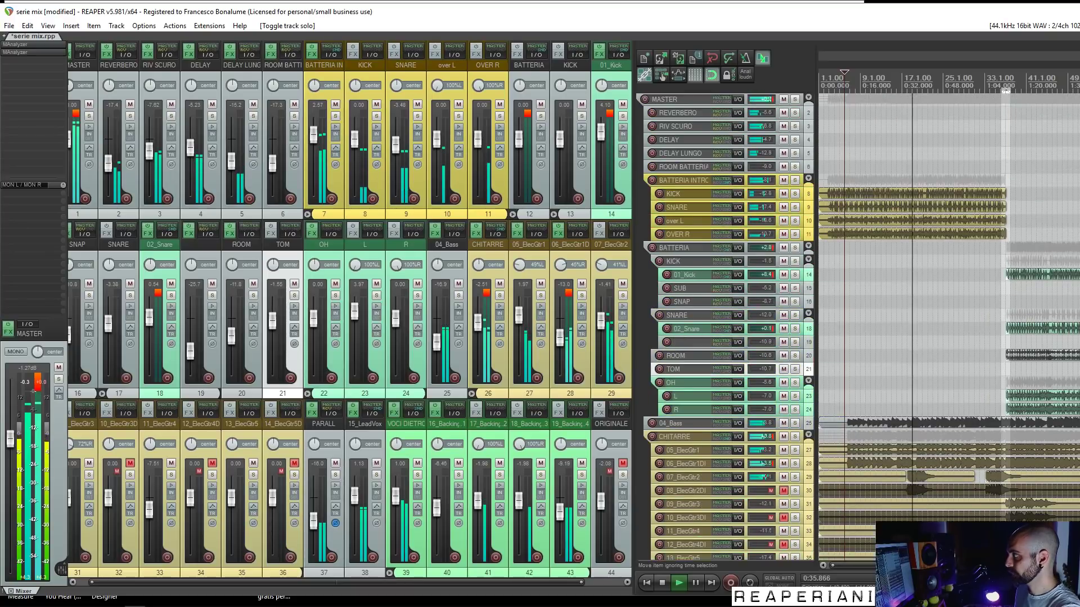
pyautogui.scroll(-4, 1047, 194)
pyautogui.press('space')
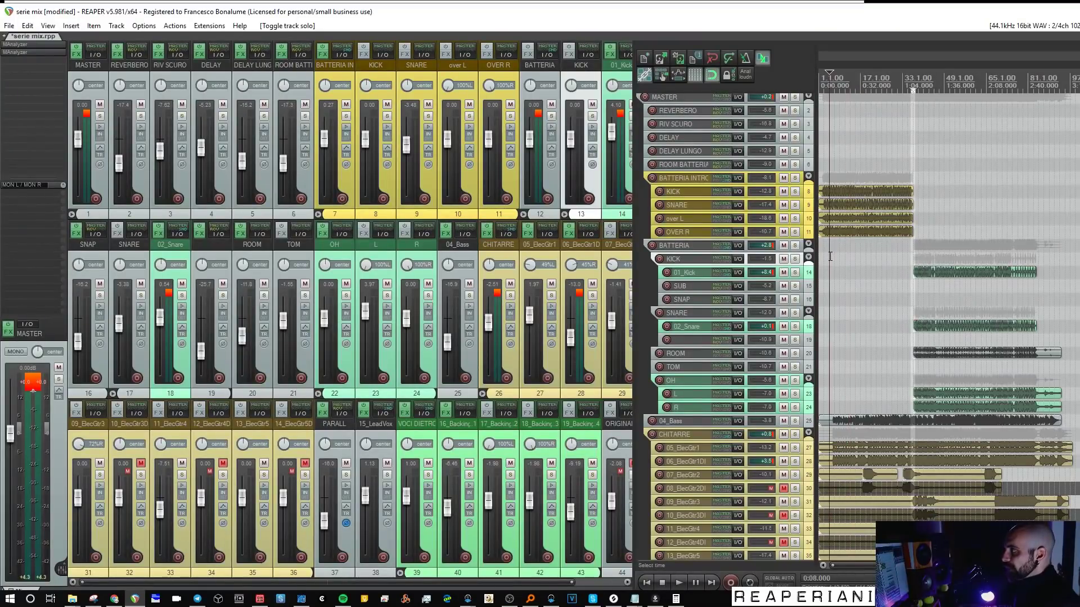
# Step: Play the mix from 1:16 in the song and select the ROOM track
pyautogui.scroll(4, 830, 256)
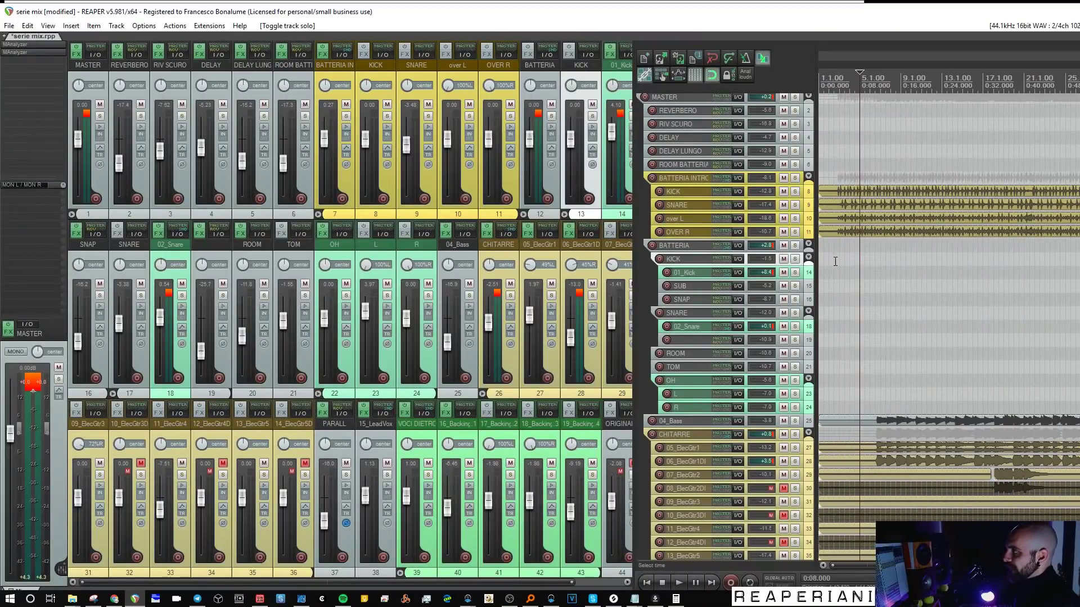
pyautogui.press('space')
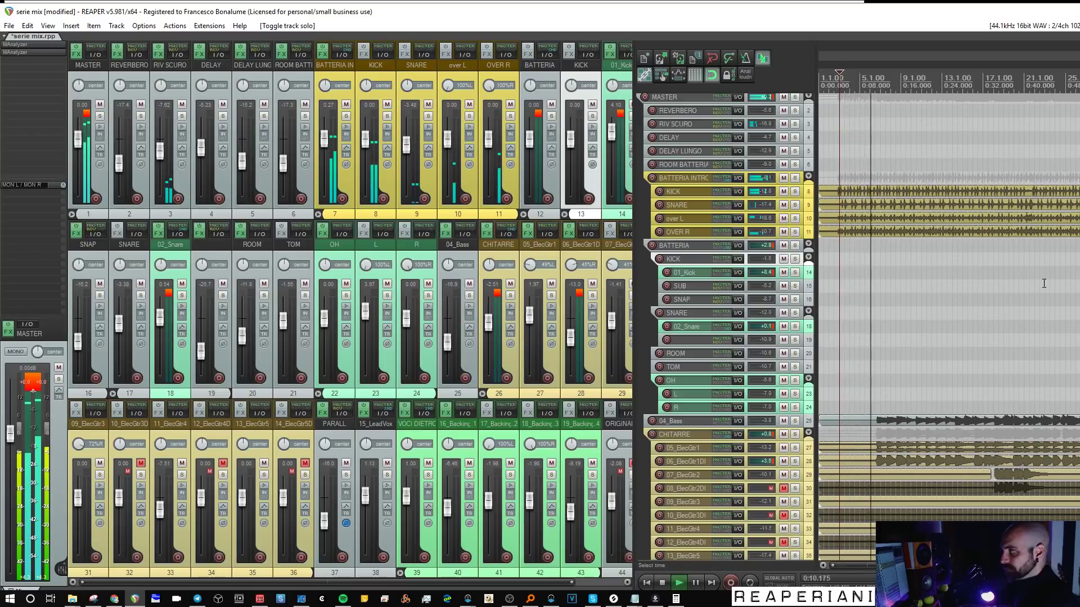
pyautogui.scroll(-2, 1043, 283)
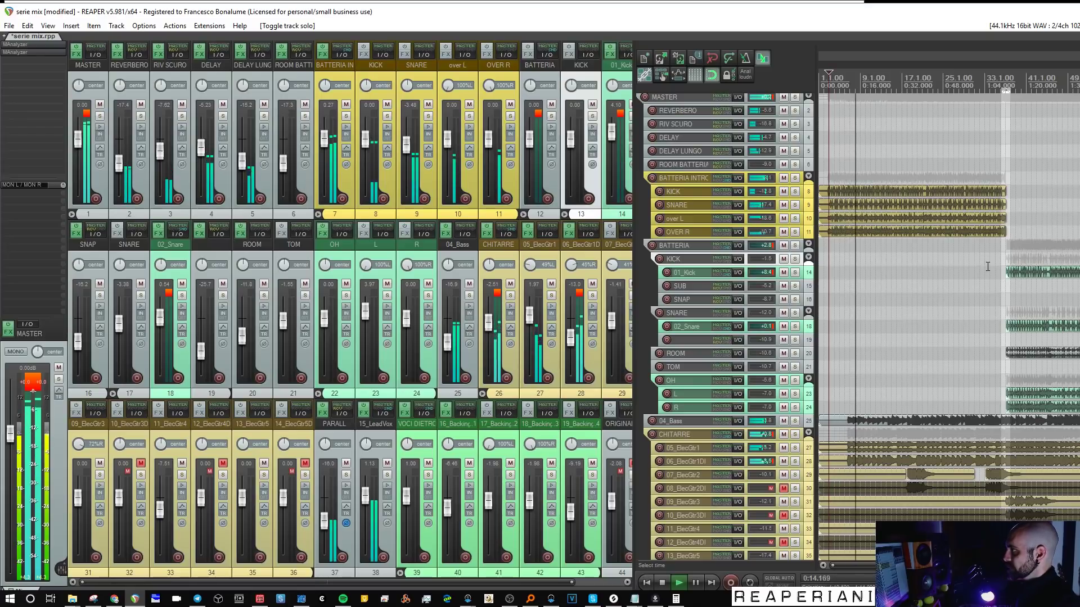
pyautogui.click(1052, 245)
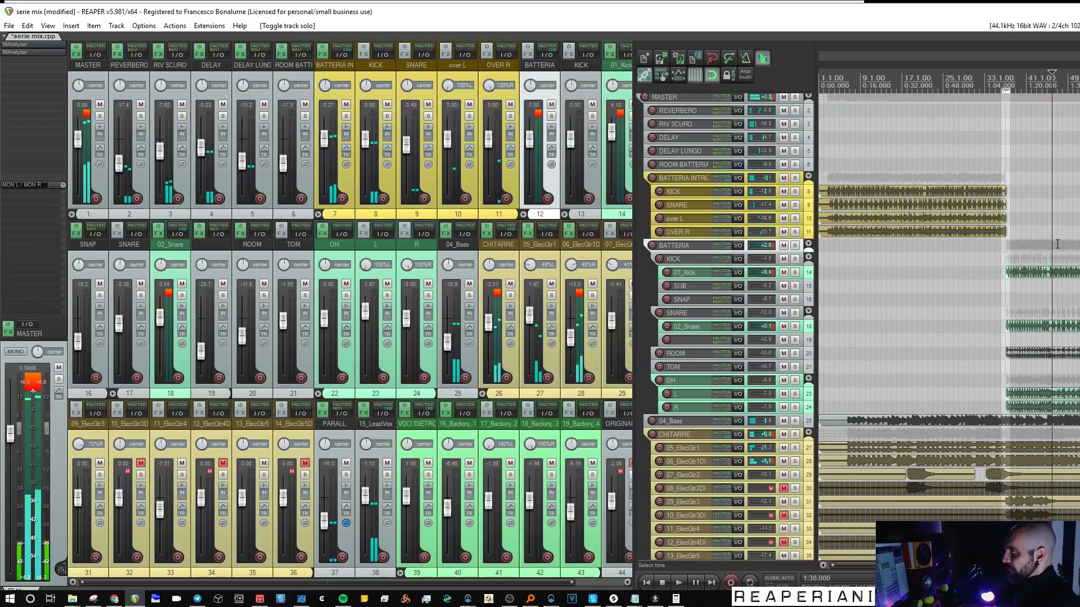
pyautogui.click(1017, 239)
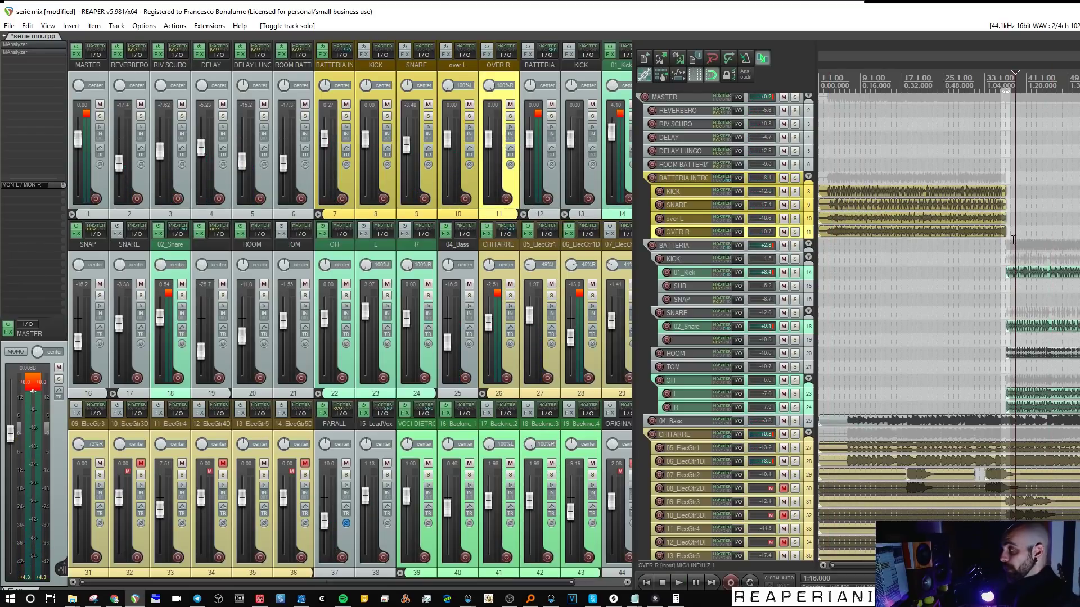
pyautogui.press('space')
pyautogui.click(683, 352)
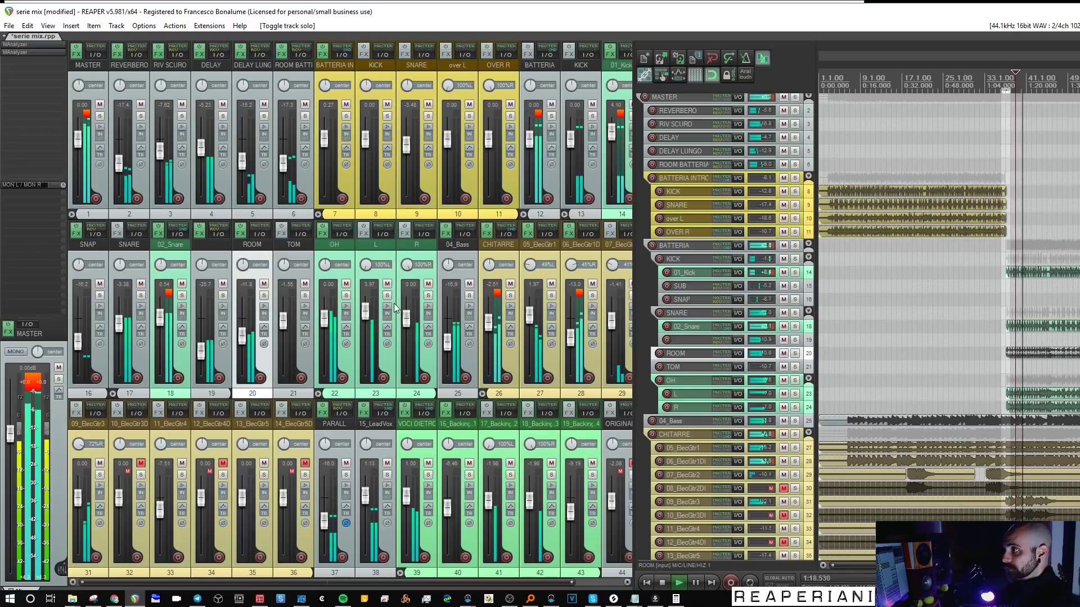
pyautogui.click(241, 232)
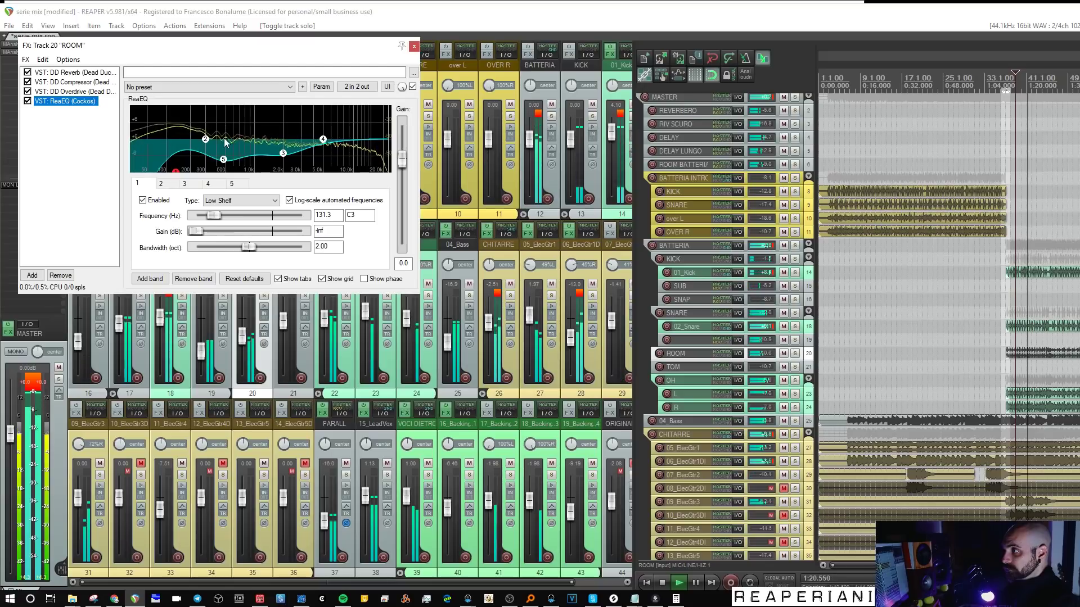
pyautogui.click(415, 46)
pyautogui.scroll(-3, 948, 315)
pyautogui.scroll(-3, 948, 315)
pyautogui.scroll(1, 947, 315)
pyautogui.scroll(-3, 815, 512)
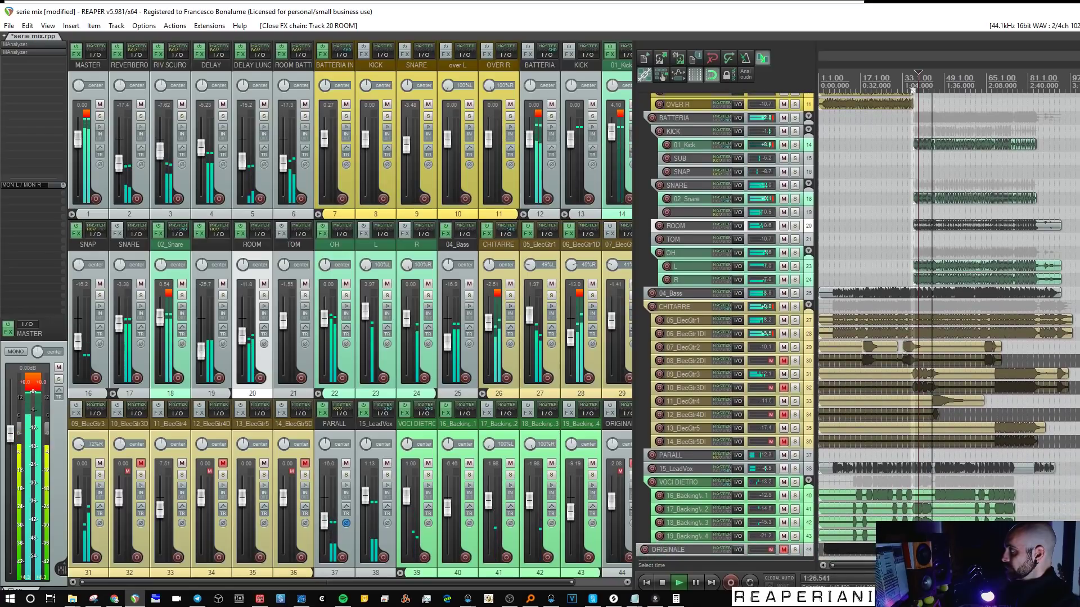
pyautogui.click(794, 515)
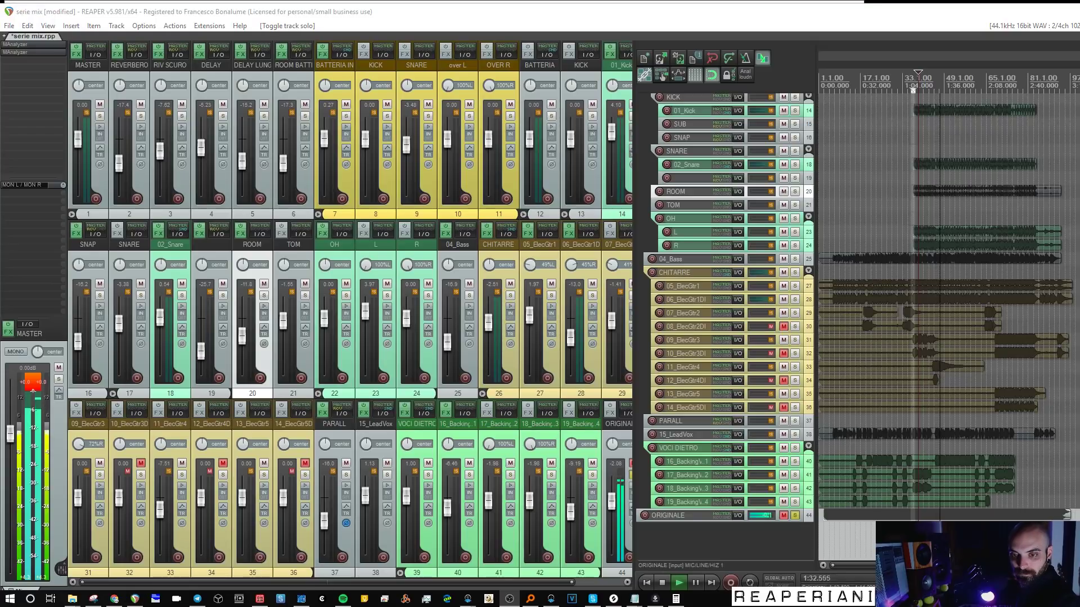
pyautogui.click(794, 516)
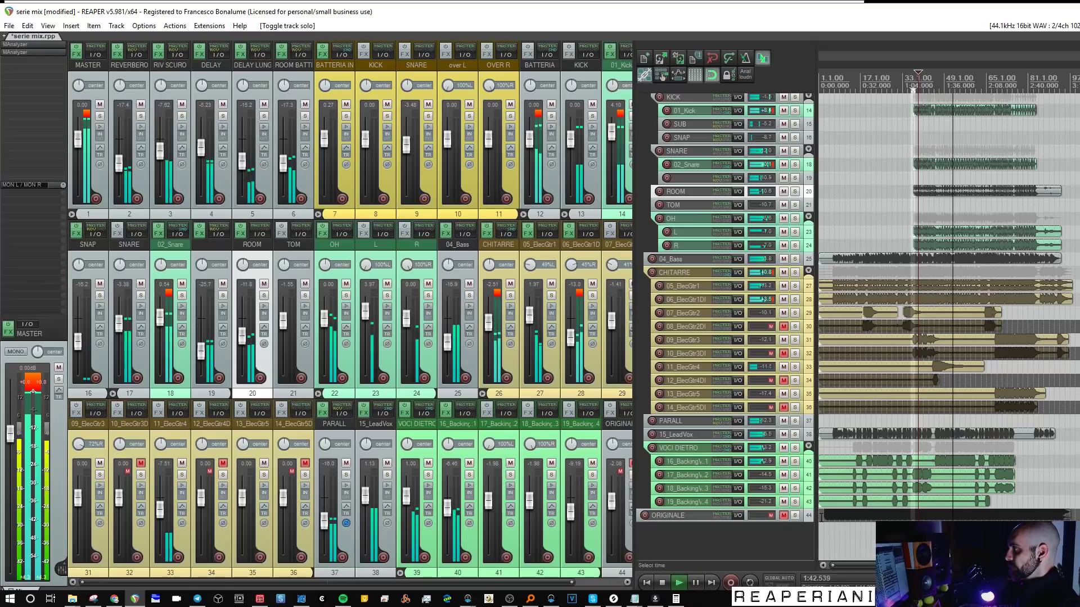
# Step: Set the play position to 0:03.736 and play it with ORIGINALE soloed
pyautogui.click(827, 516)
pyautogui.press('space')
pyautogui.scroll(5, 848, 529)
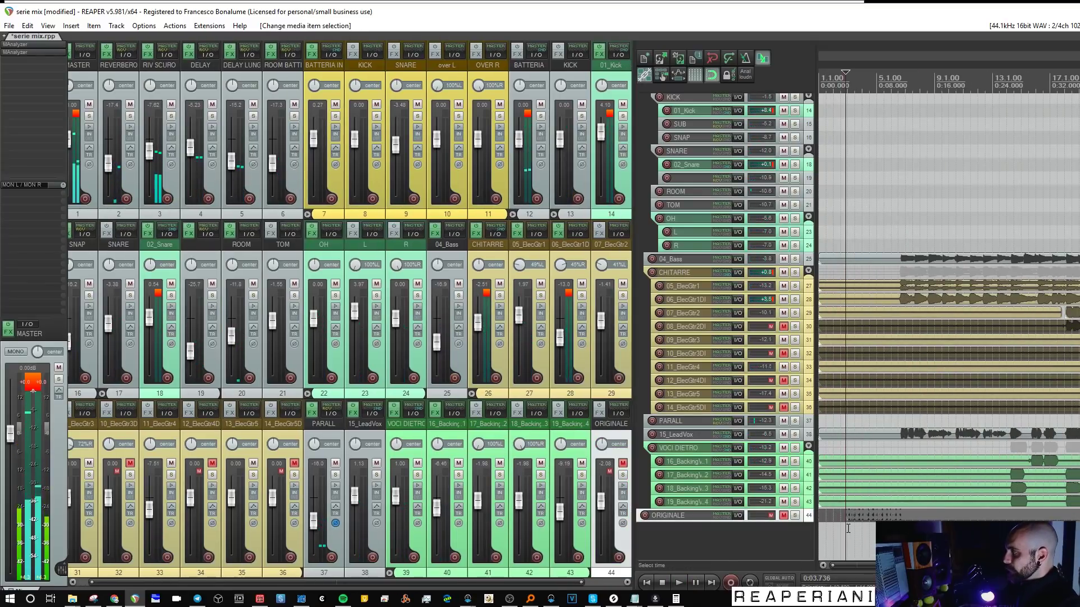
pyautogui.click(794, 515)
pyautogui.press('space')
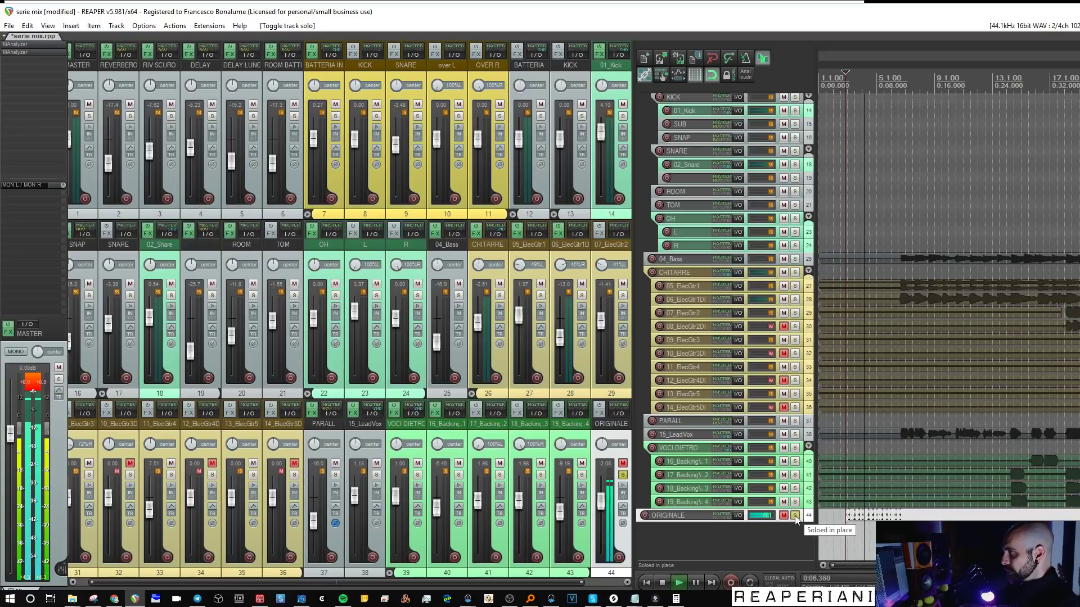
pyautogui.press('space')
# Step: Compare ORIGINALE against the mix once more, leaving it unsoloed and playing from 0:03.736
pyautogui.click(794, 516)
pyautogui.press('space')
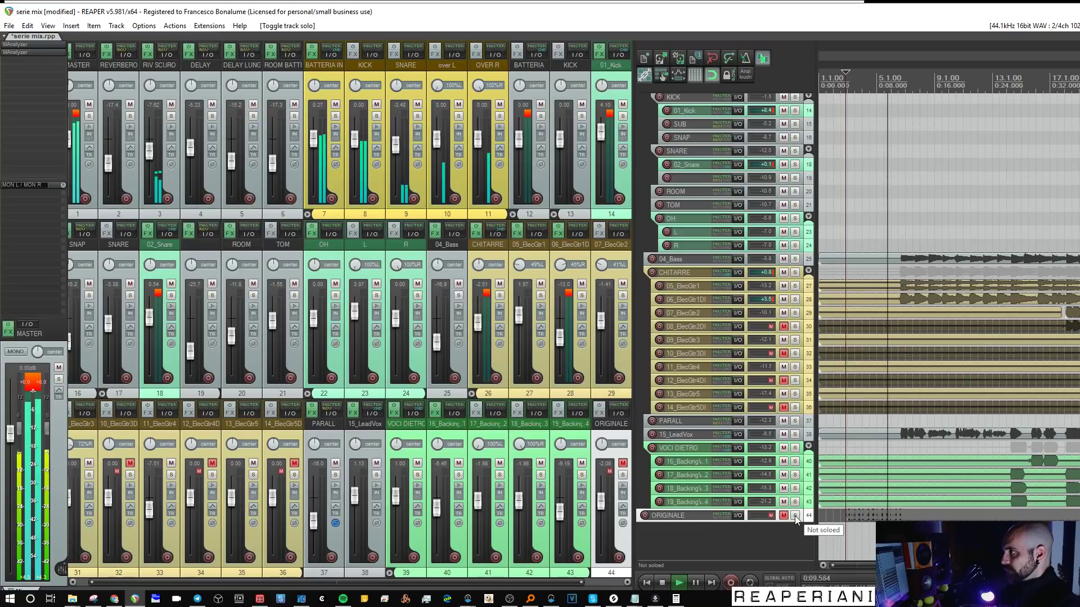
pyautogui.click(795, 515)
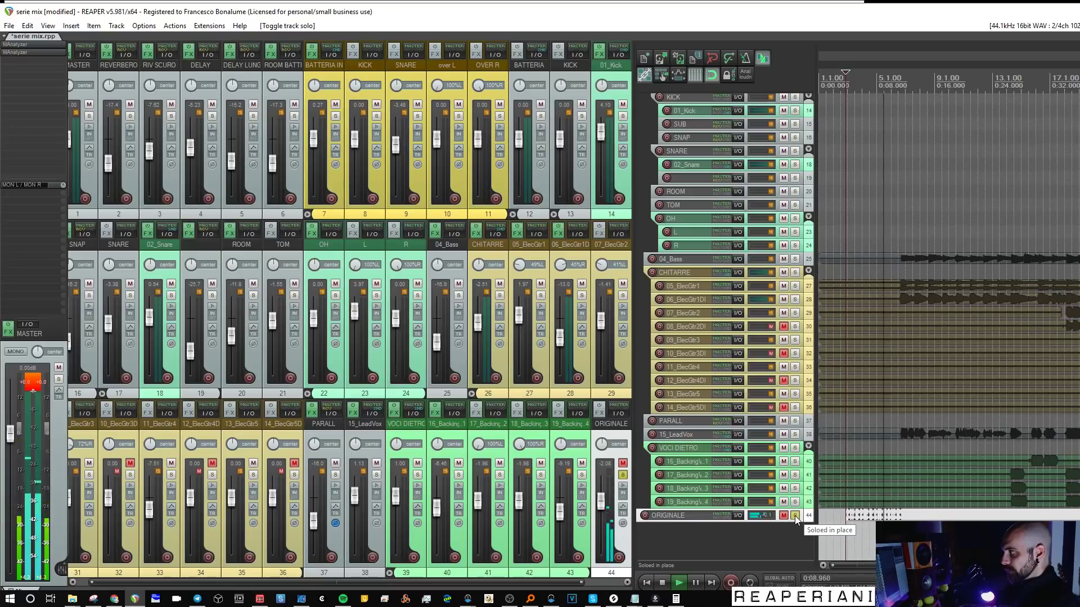
pyautogui.click(795, 516)
pyautogui.press('space')
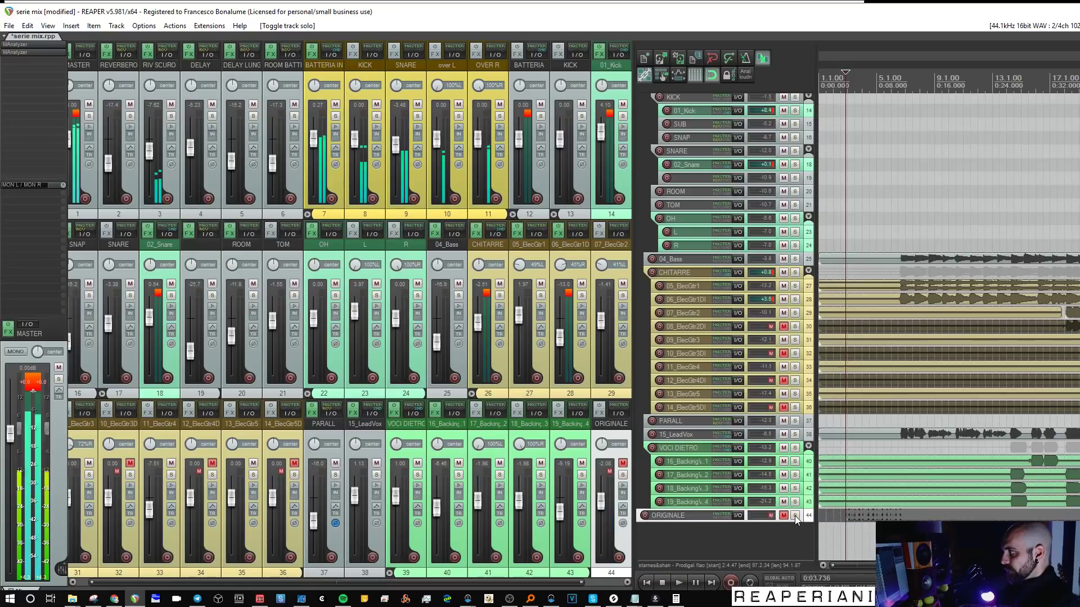
pyautogui.press('space')
pyautogui.scroll(5, 852, 393)
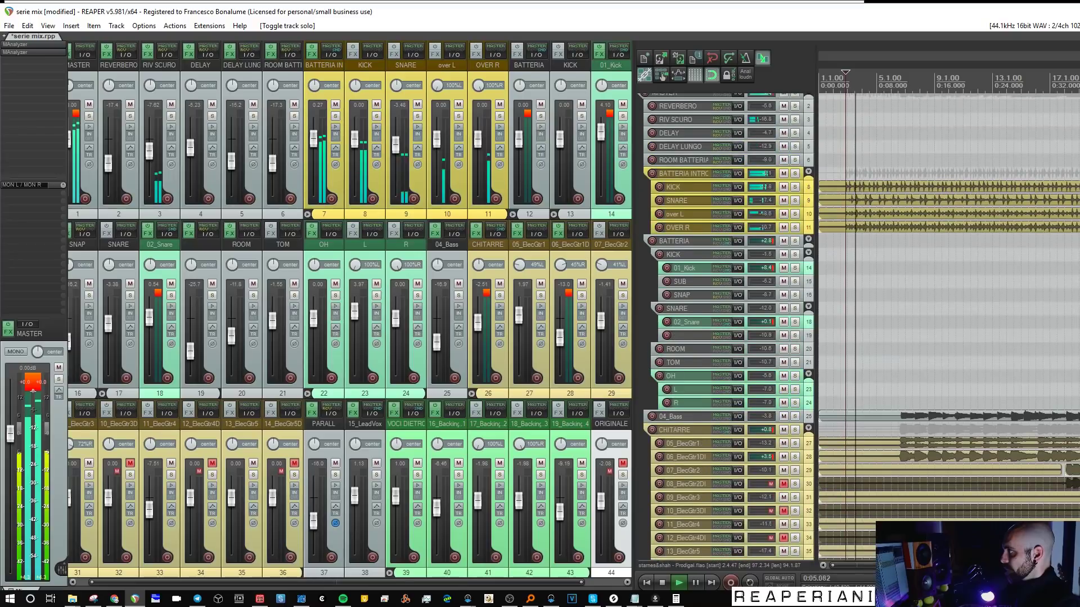
# Step: Add JS: Transient Controller to KICK with attack 41 and sustain -47
pyautogui.click(676, 185)
pyautogui.press('space')
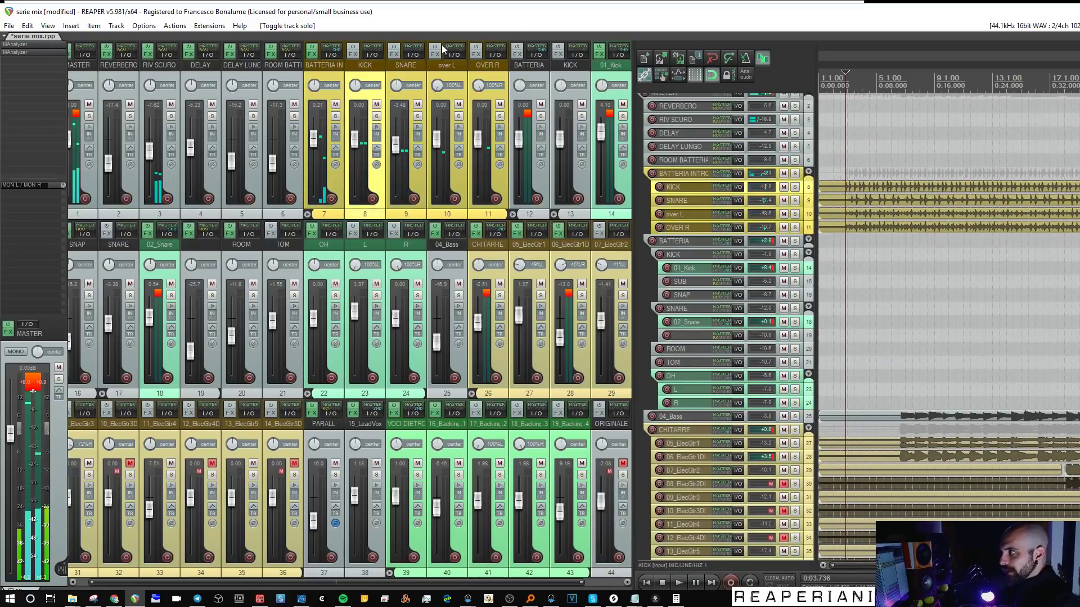
pyautogui.click(353, 55)
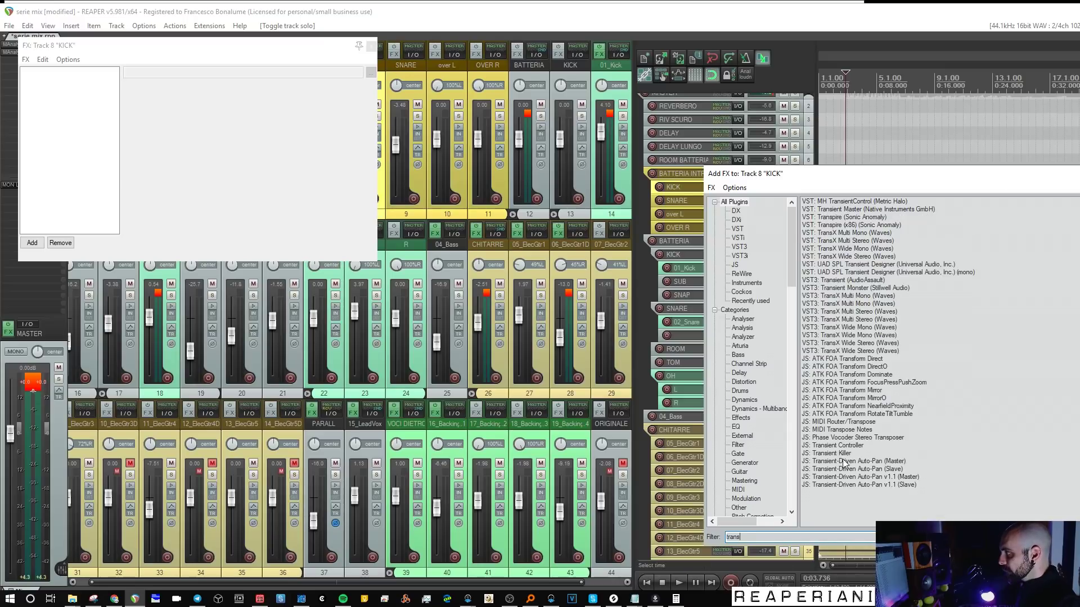
pyautogui.doubleClick(834, 445)
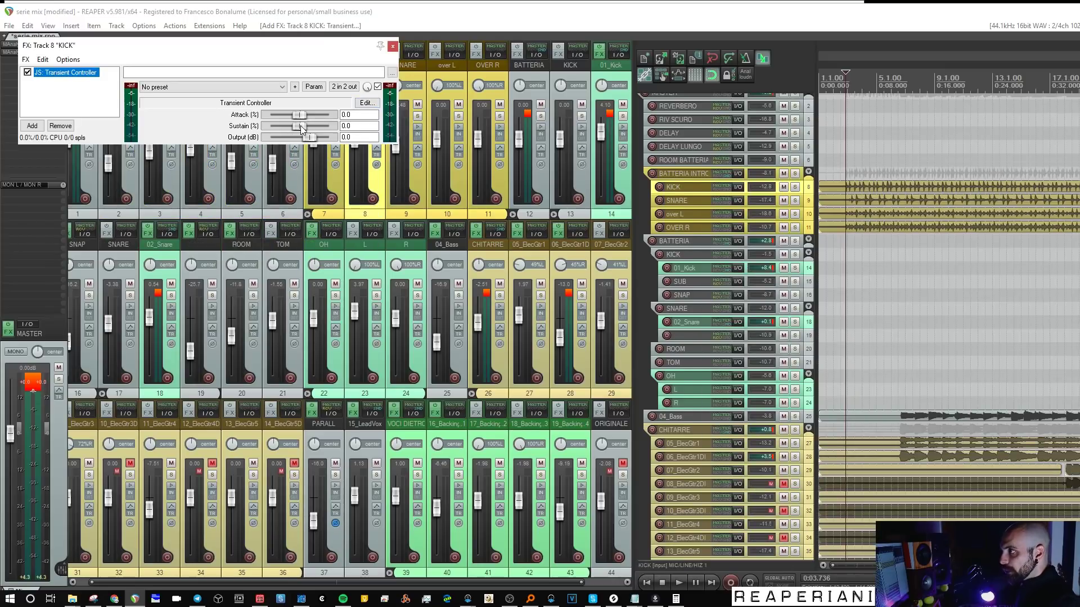
pyautogui.moveTo(299, 116)
pyautogui.mouseDown()
pyautogui.moveTo(312, 116)
pyautogui.moveTo(286, 126)
pyautogui.moveTo(309, 114)
pyautogui.mouseUp()
# Step: Play back and A/B the kick change against the soloed ORIGINALE reference
pyautogui.press('space')
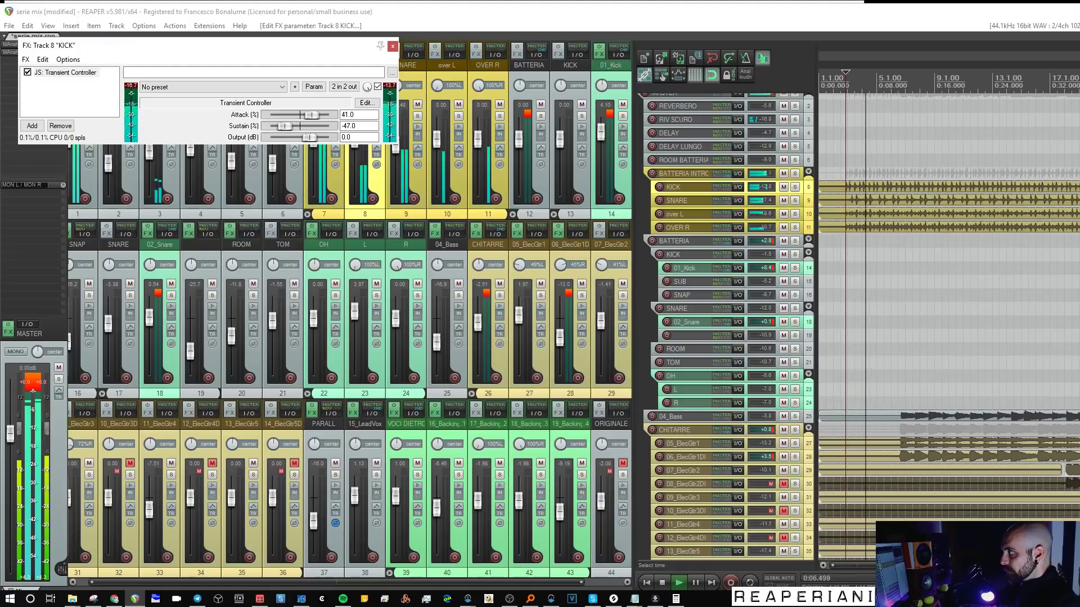
pyautogui.scroll(-5, 795, 511)
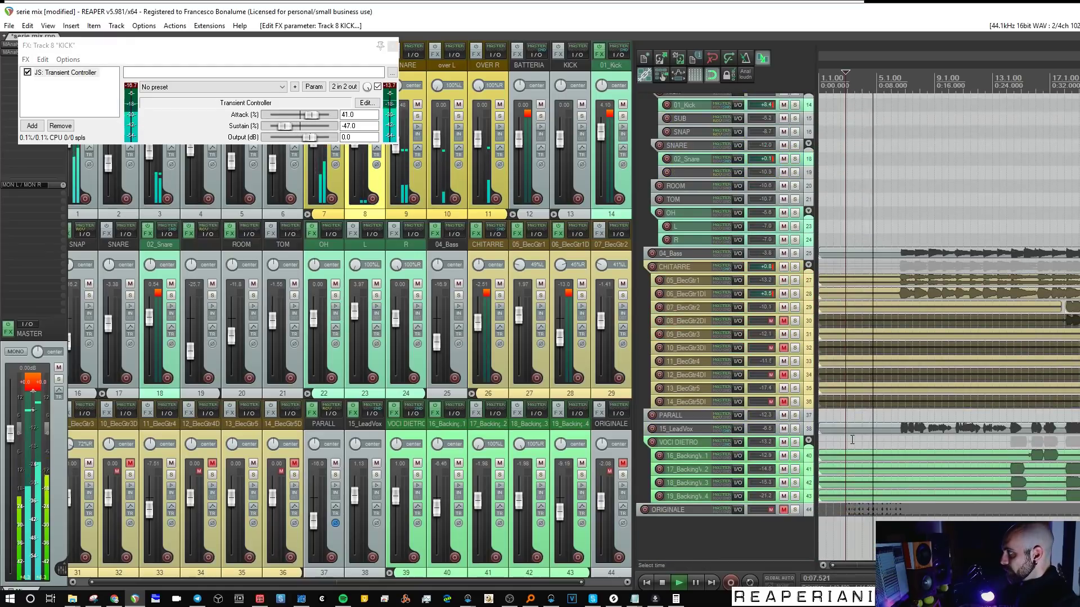
pyautogui.click(794, 511)
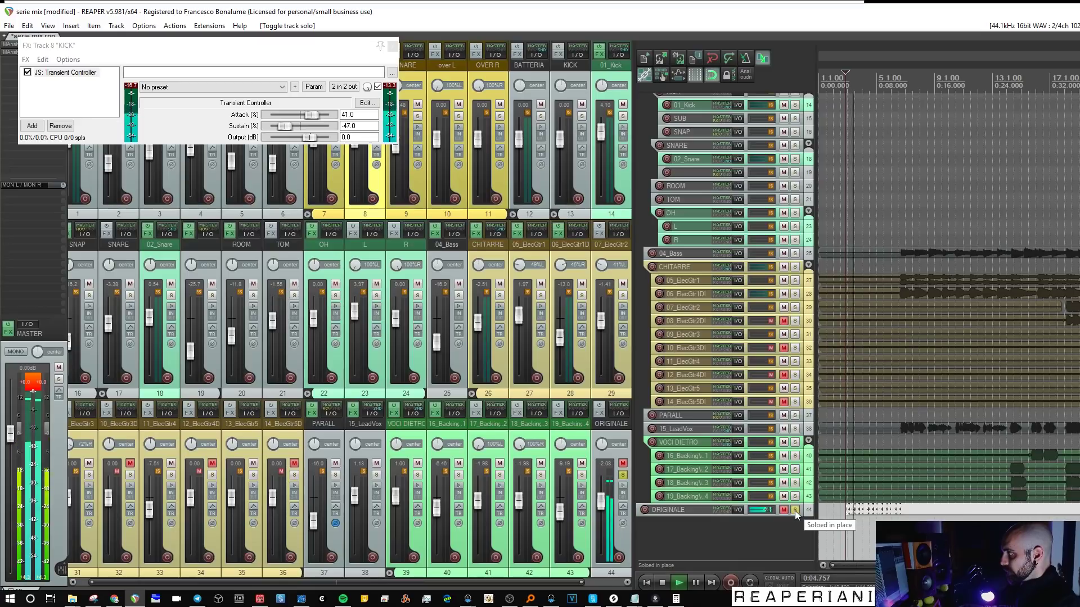
pyautogui.click(795, 510)
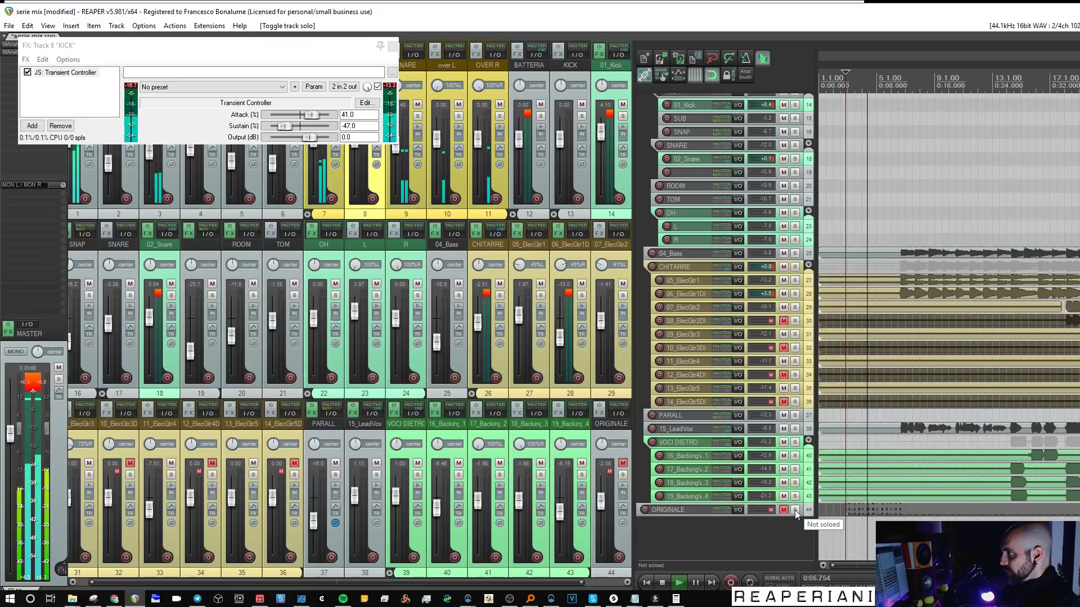
pyautogui.click(392, 46)
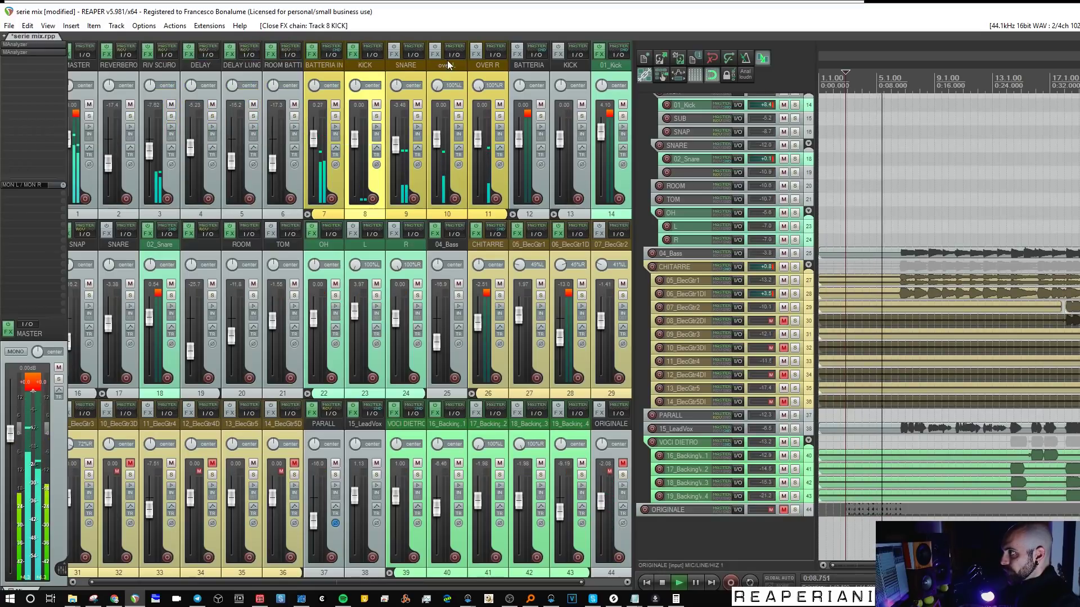
# Step: Solo SNARE and add a ReaEQ band cutting 6.6 dB at 431.6 Hz
pyautogui.click(417, 116)
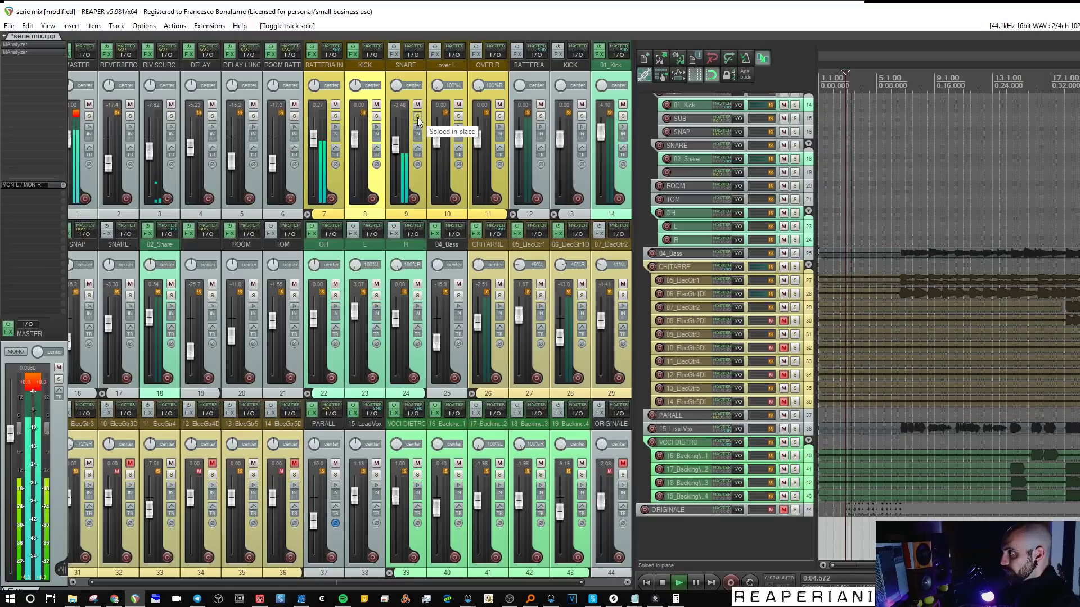
pyautogui.click(393, 54)
pyautogui.write('re')
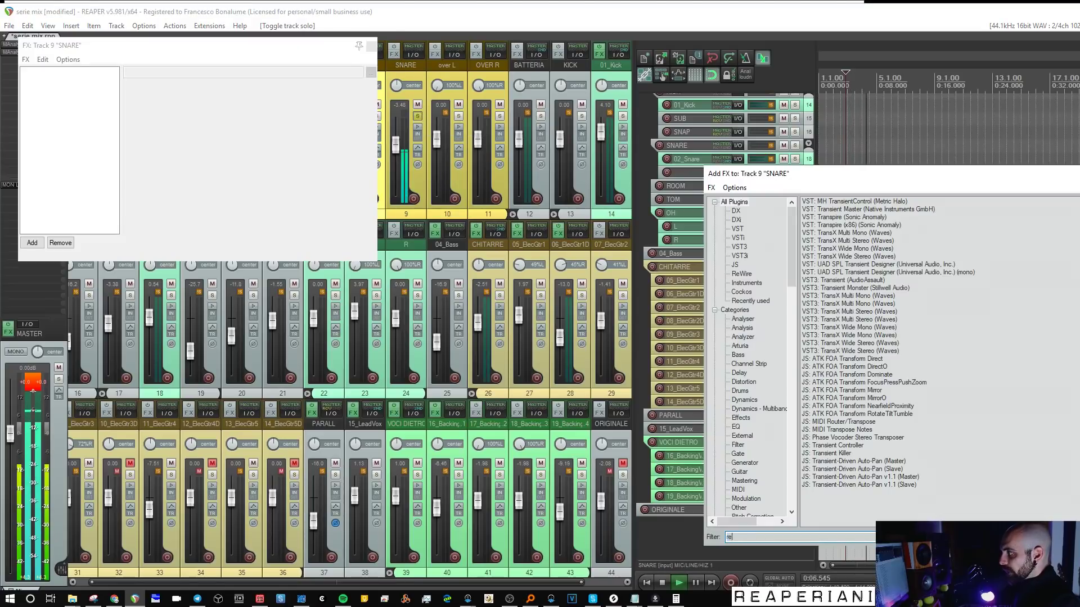
pyautogui.write('aeq')
pyautogui.doubleClick(828, 201)
pyautogui.doubleClick(220, 150)
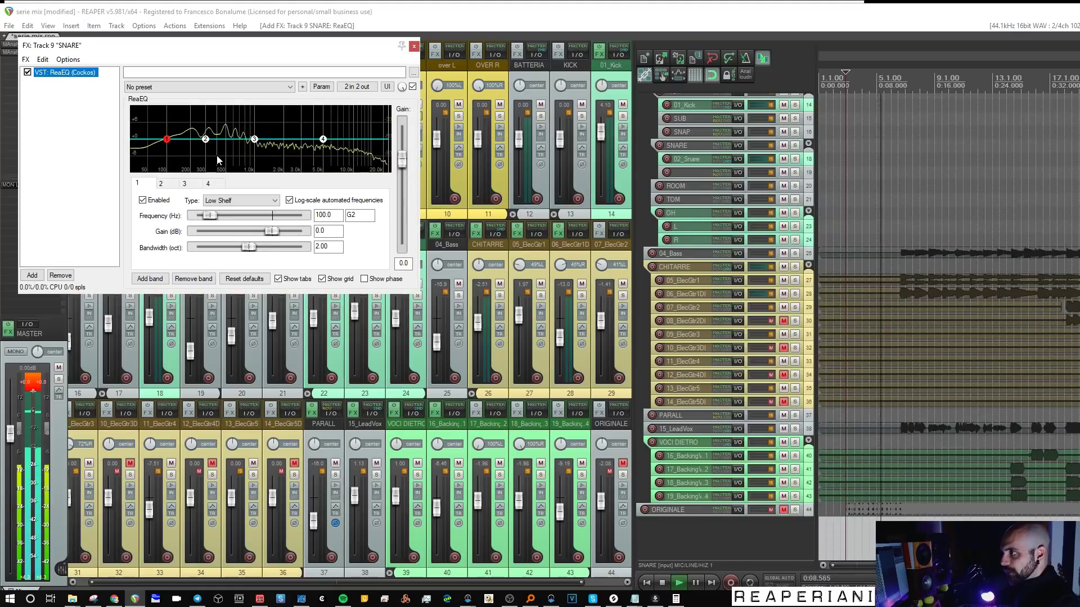
pyautogui.moveTo(220, 155); pyautogui.dragTo(221, 159)
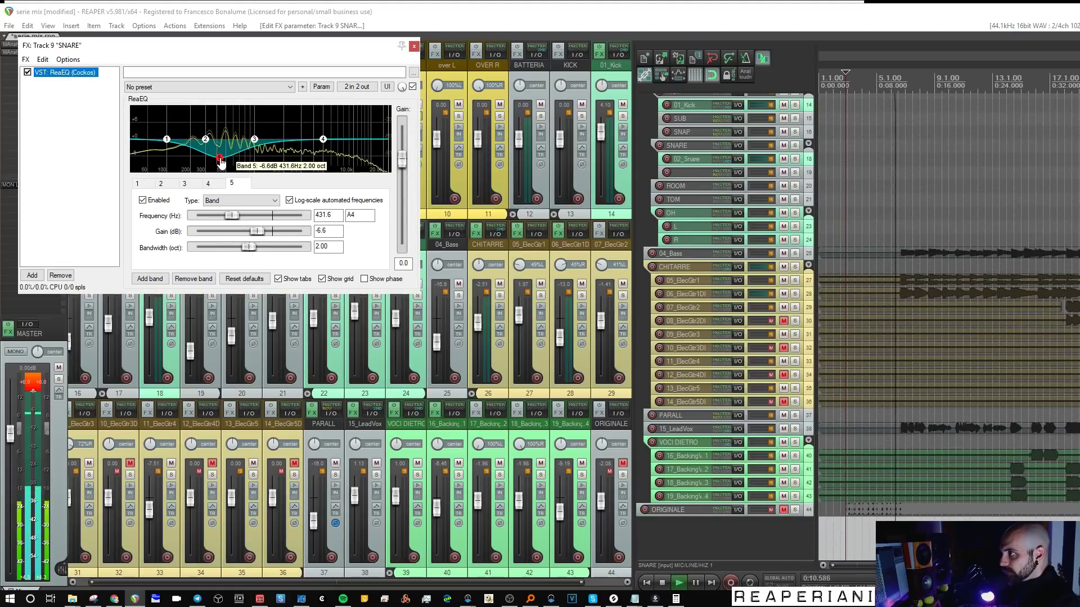
pyautogui.click(414, 46)
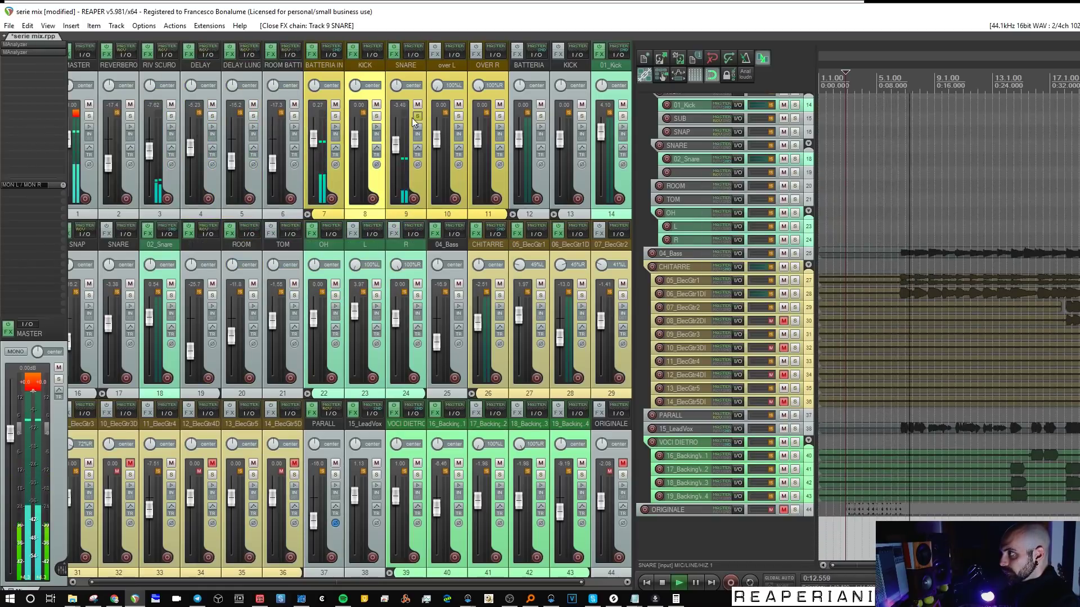
# Step: Unsolo SNARE and toggle ORIGINALE solo three times to compare reference and processed mix
pyautogui.click(417, 116)
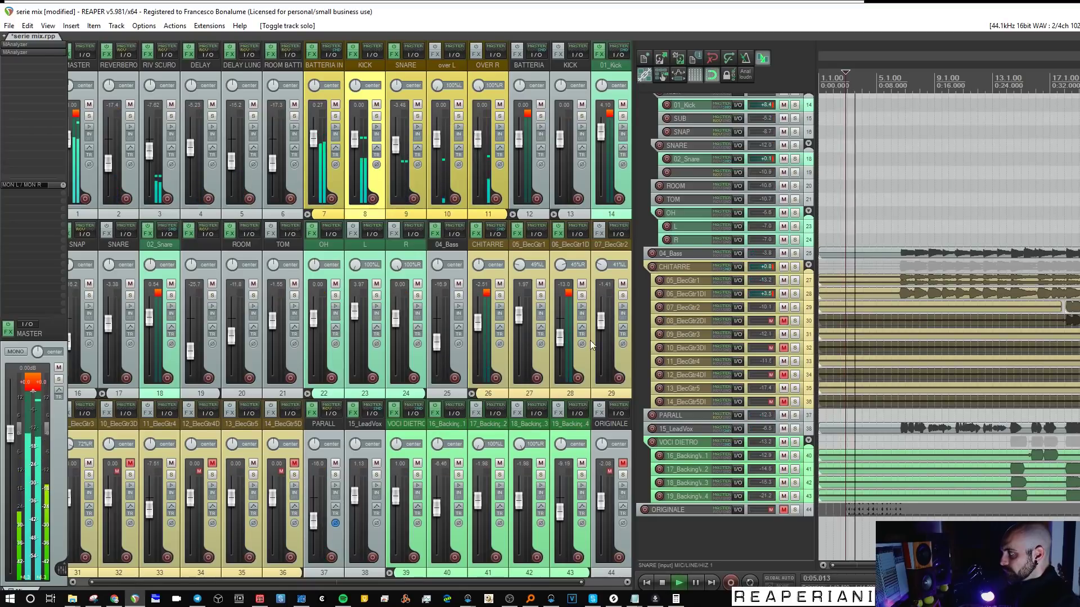
pyautogui.click(795, 510)
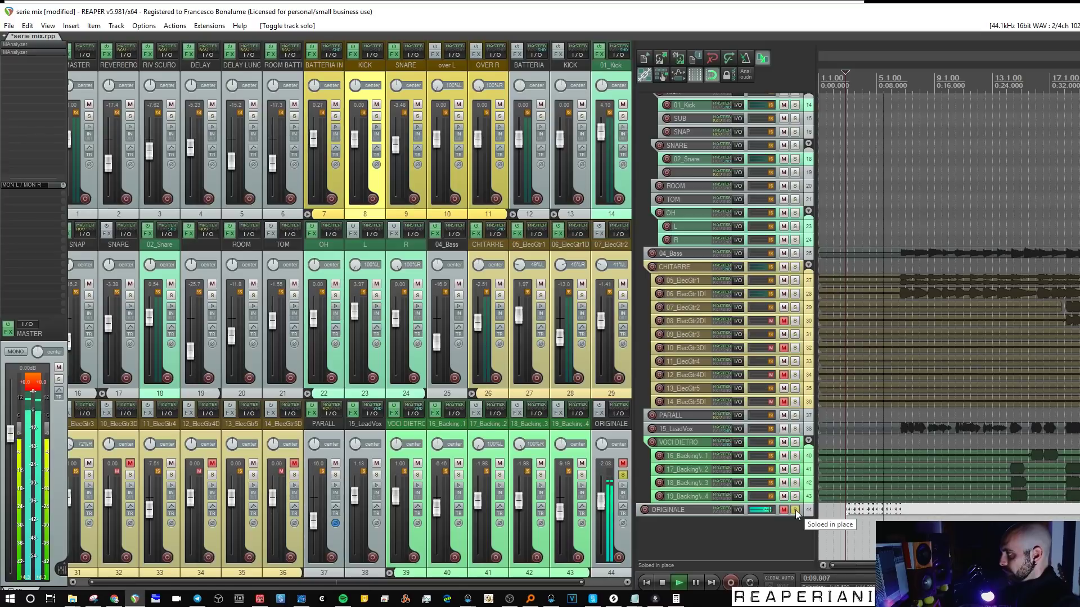
pyautogui.click(796, 510)
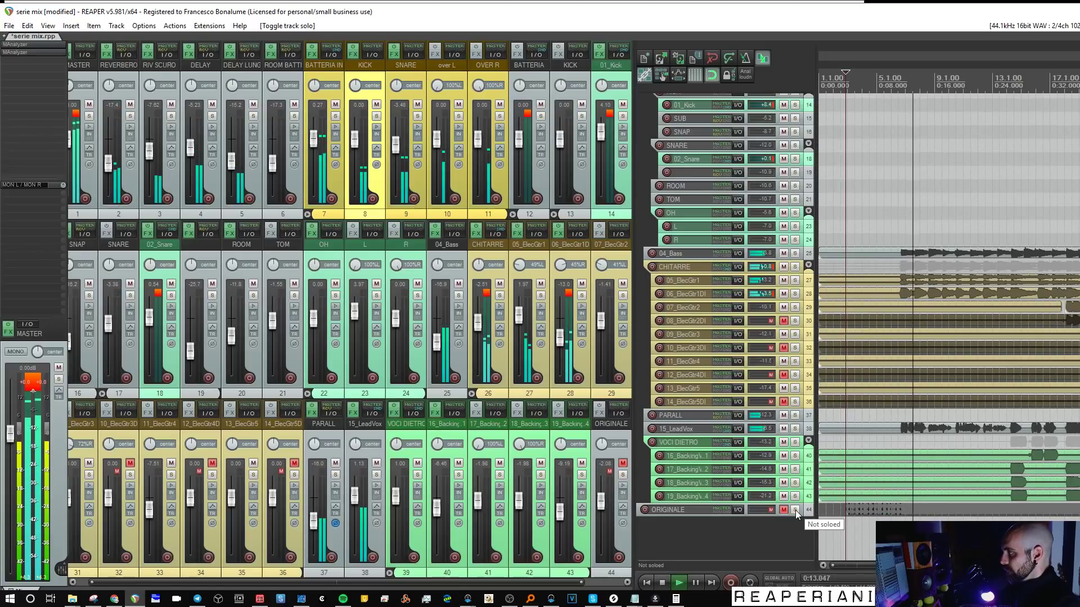
pyautogui.click(795, 510)
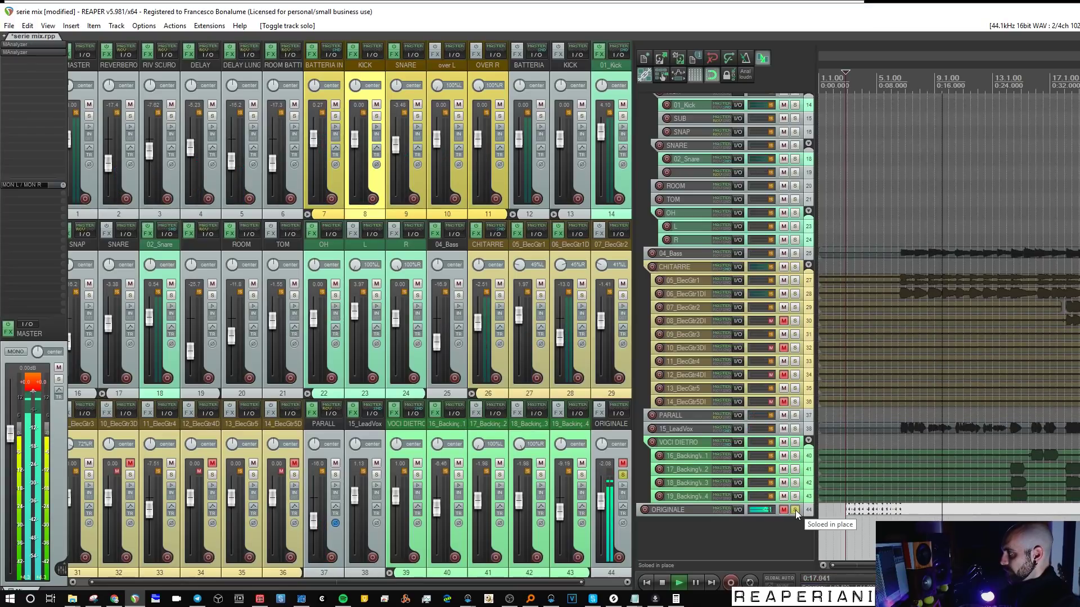
pyautogui.click(796, 510)
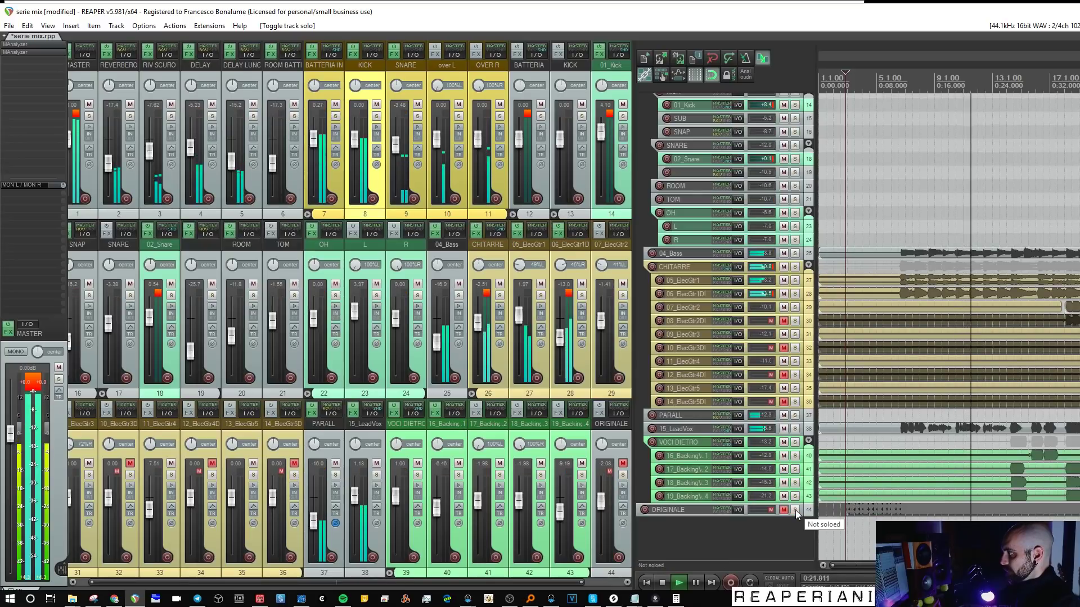
pyautogui.click(795, 510)
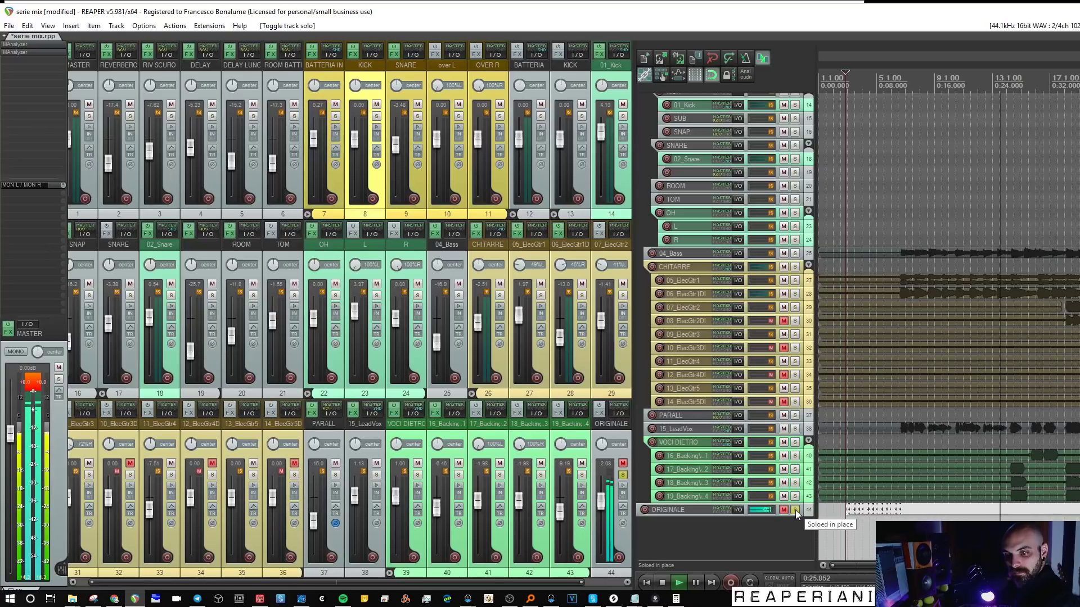
pyautogui.click(795, 510)
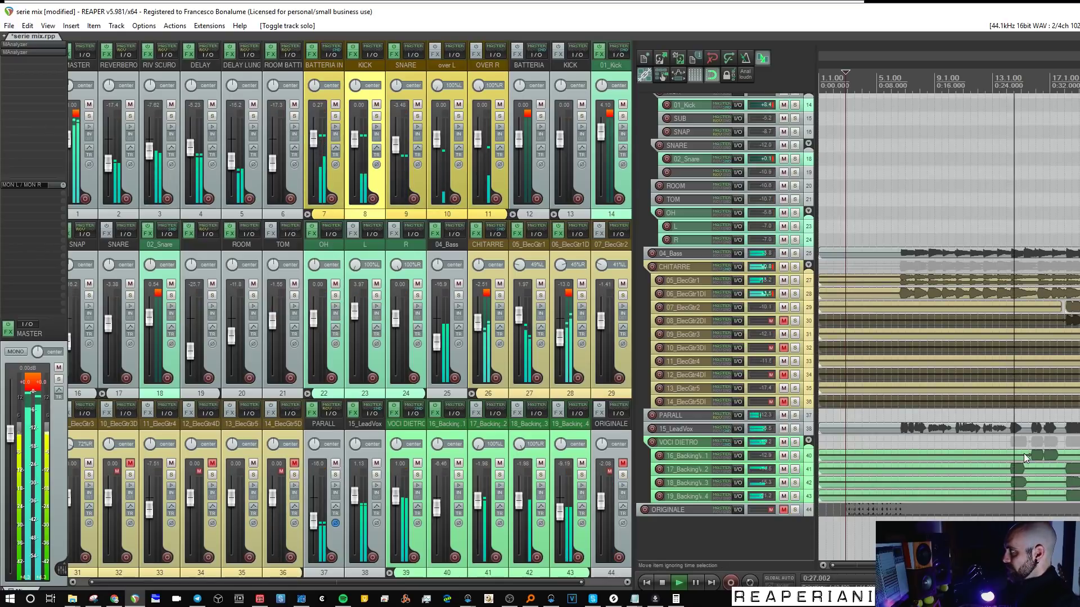
# Step: Stop playback and solo the KICK track in the BATTERIA INTRO folder
pyautogui.scroll(-2, 1023, 453)
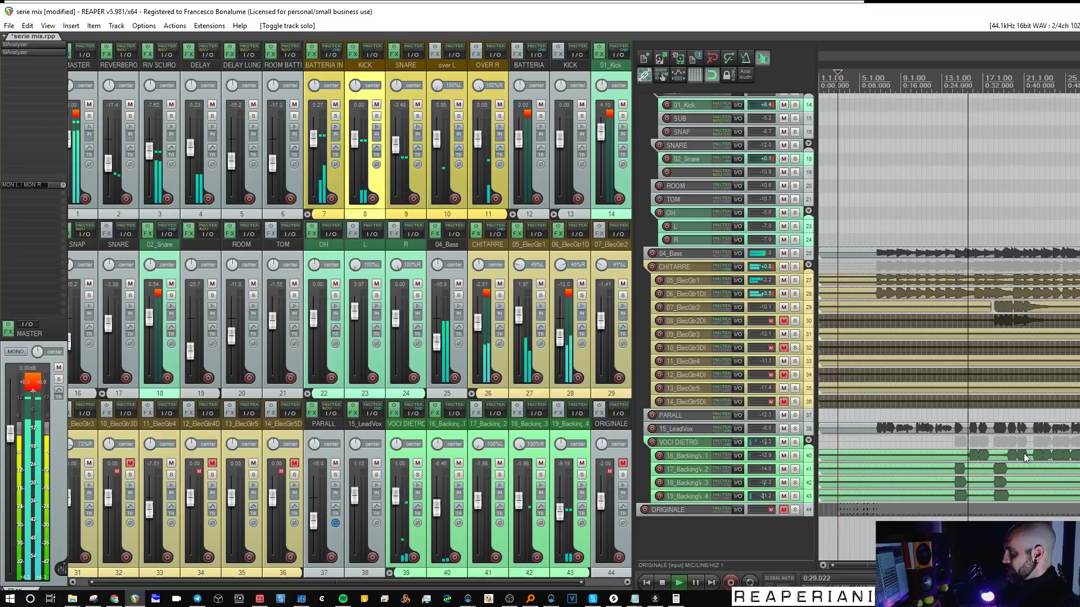
pyautogui.scroll(1, 751, 161)
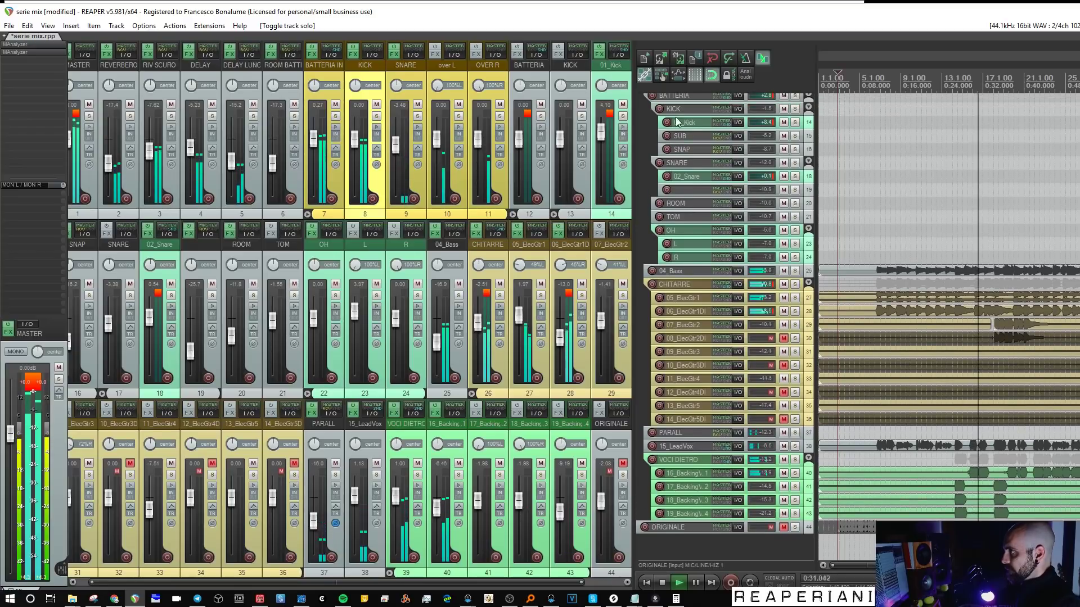
pyautogui.press('space')
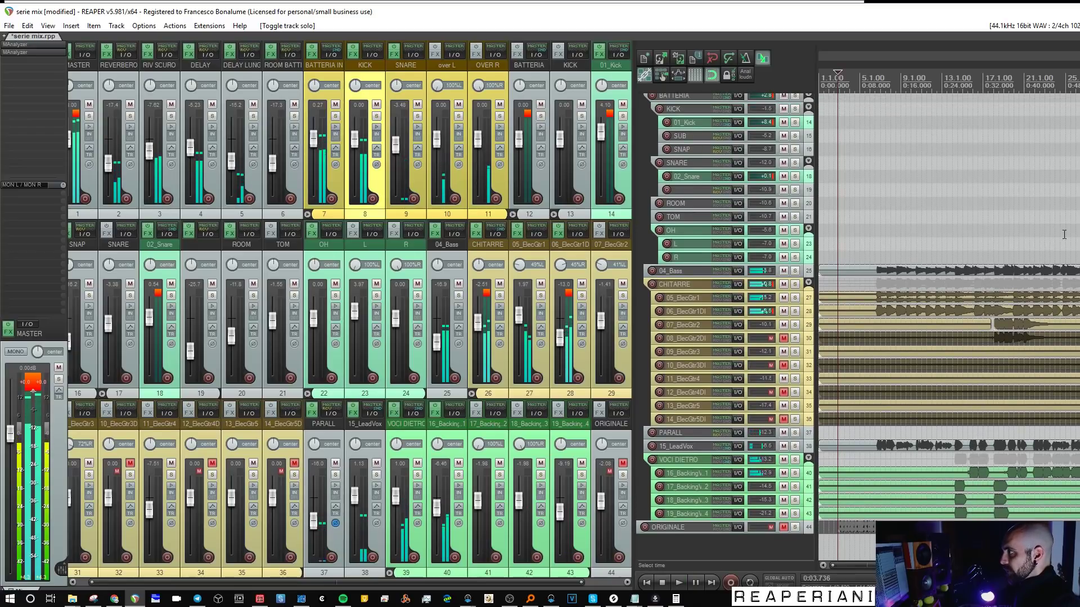
pyautogui.scroll(5, 725, 326)
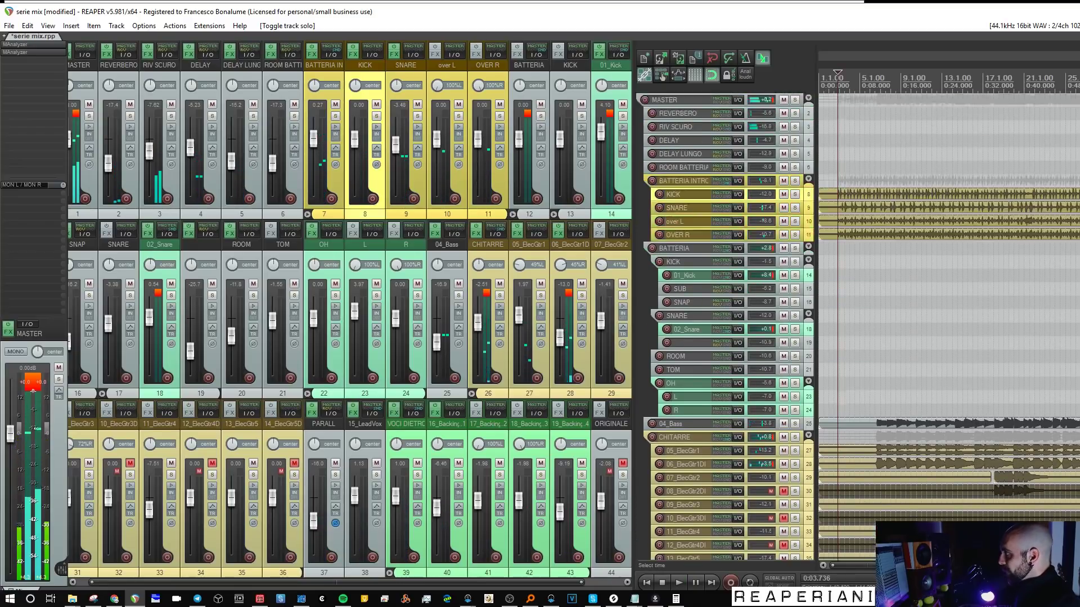
pyautogui.click(794, 194)
# Step: Play the soloed kick and add a ReaEQ high-mid boost on the KICK folder
pyautogui.press('space')
pyautogui.click(559, 54)
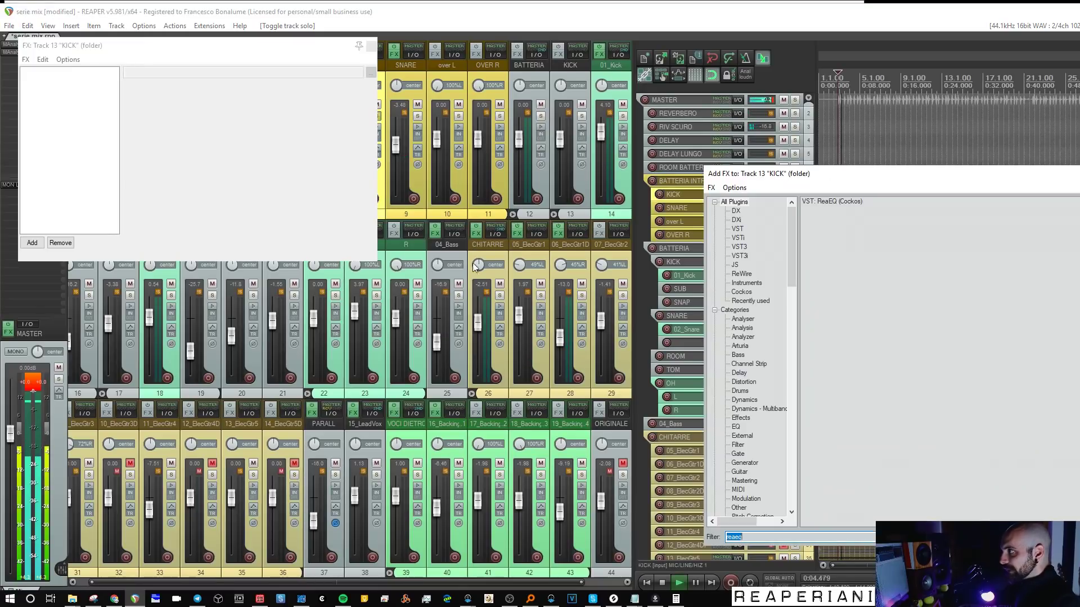
pyautogui.doubleClick(826, 201)
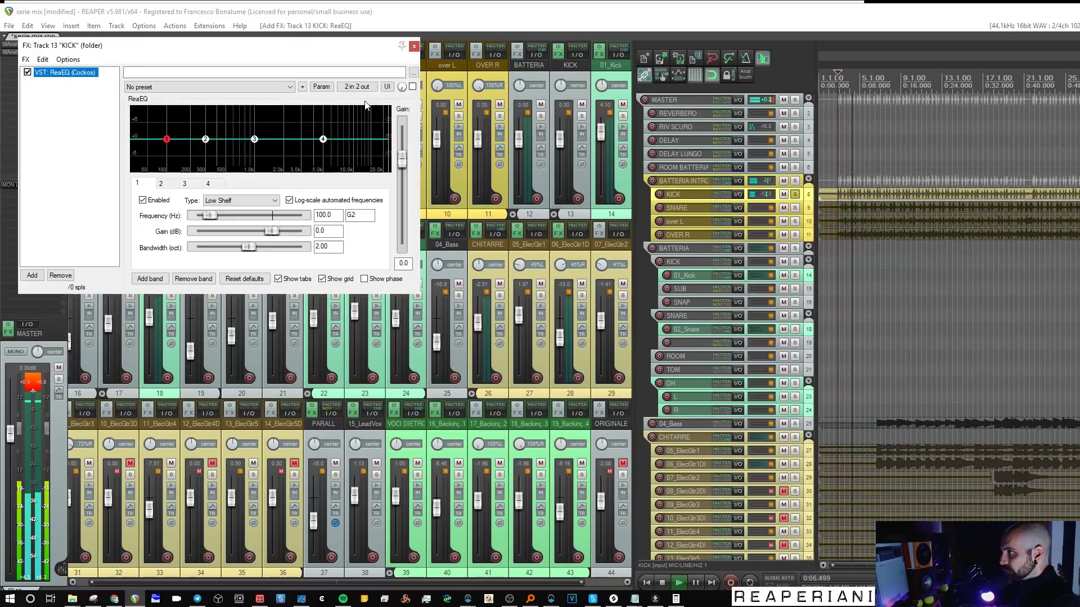
pyautogui.moveTo(256, 140); pyautogui.dragTo(307, 140)
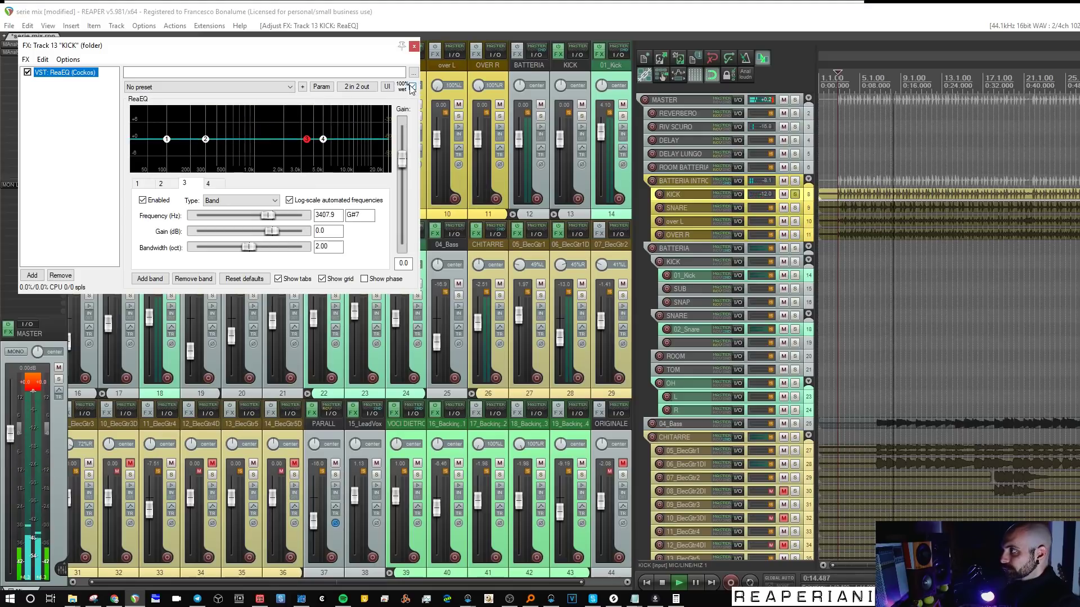
pyautogui.click(414, 46)
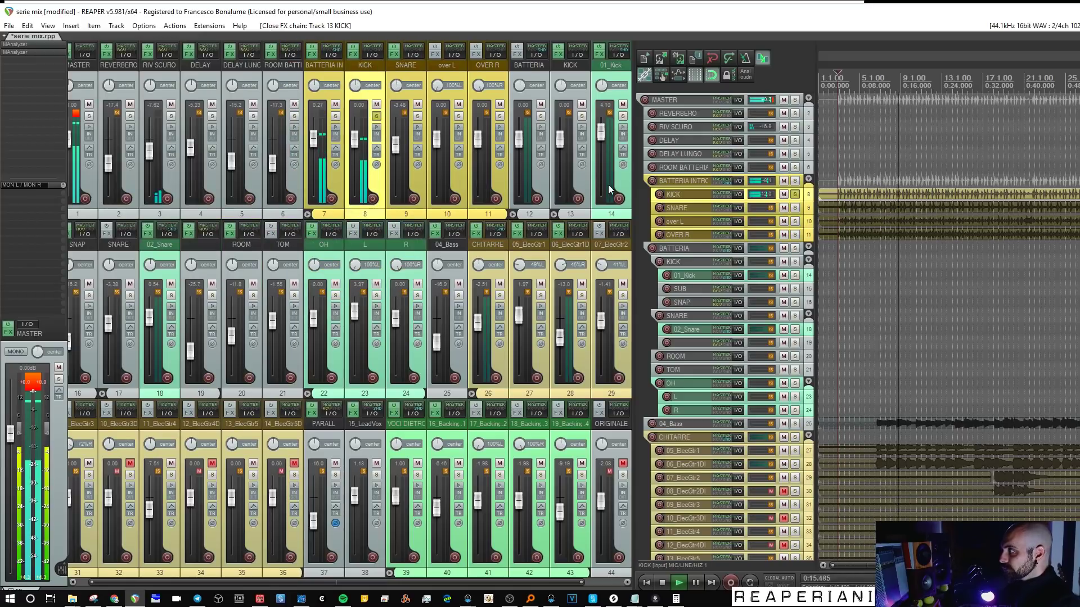
# Step: Add ReaEQ after KICK's Transient Controller boosting band 3 ~7.2 dB at ~4413 Hz, then unsolo KICK
pyautogui.click(353, 52)
pyautogui.click(40, 127)
pyautogui.write('reaeq')
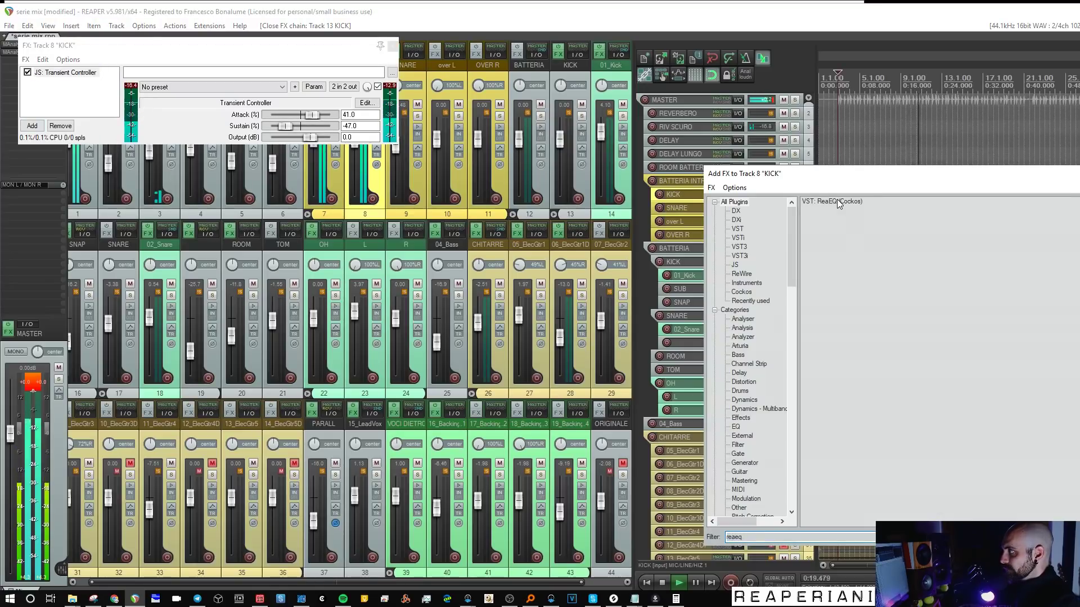
pyautogui.doubleClick(838, 202)
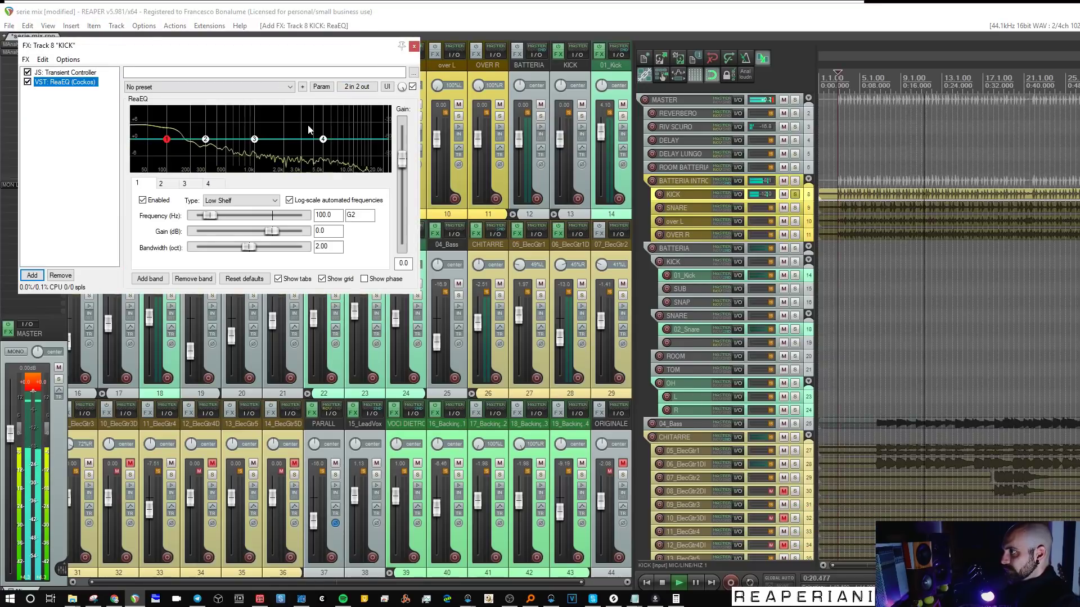
pyautogui.moveTo(309, 122); pyautogui.dragTo(317, 118)
pyautogui.click(794, 195)
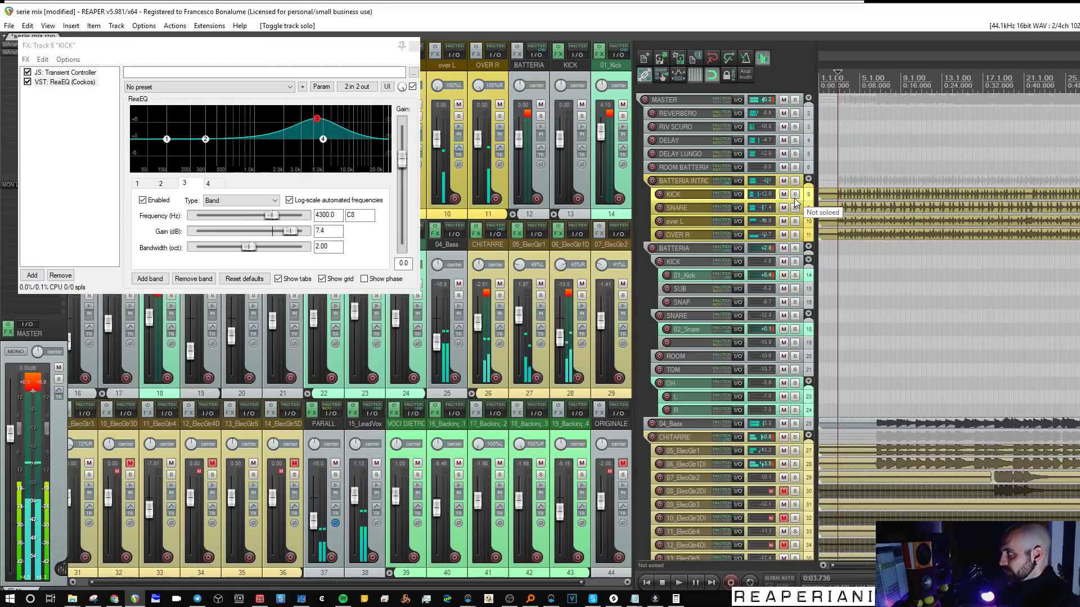
pyautogui.moveTo(317, 119); pyautogui.dragTo(318, 120)
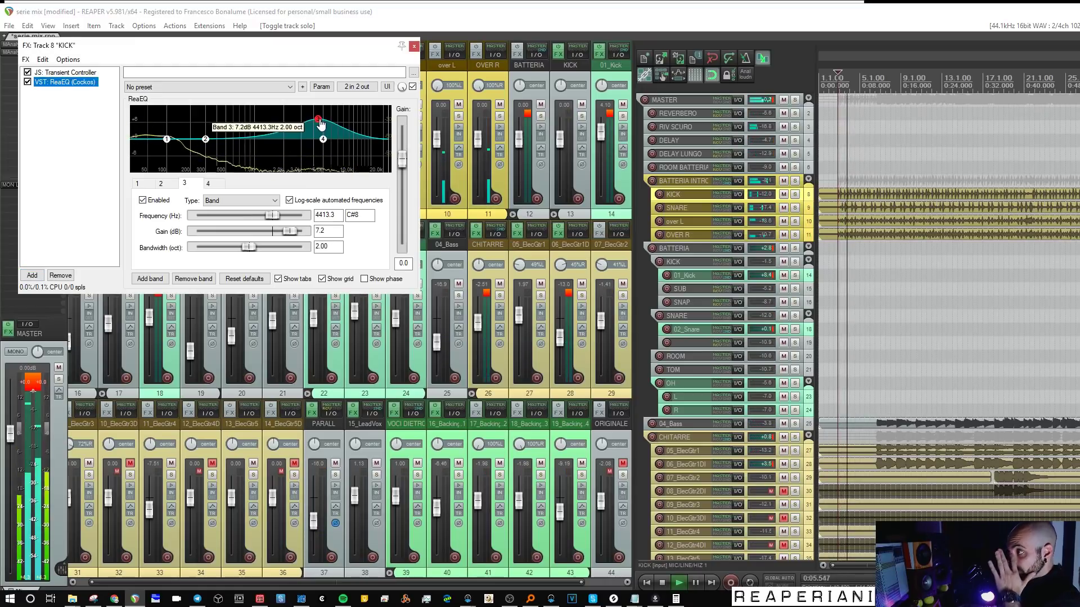
pyautogui.click(414, 46)
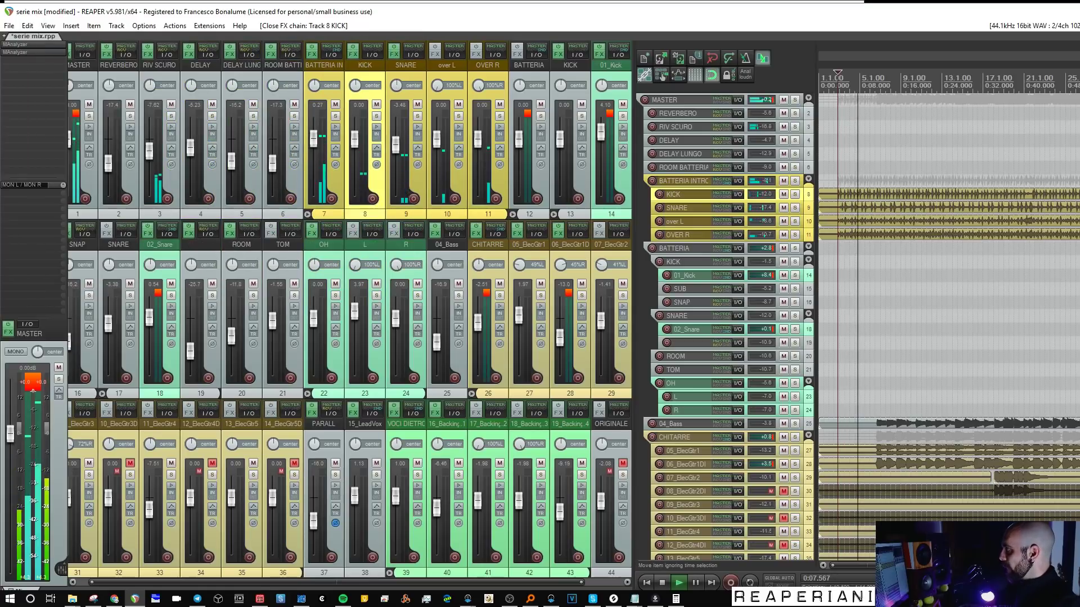
pyautogui.scroll(-5, 726, 326)
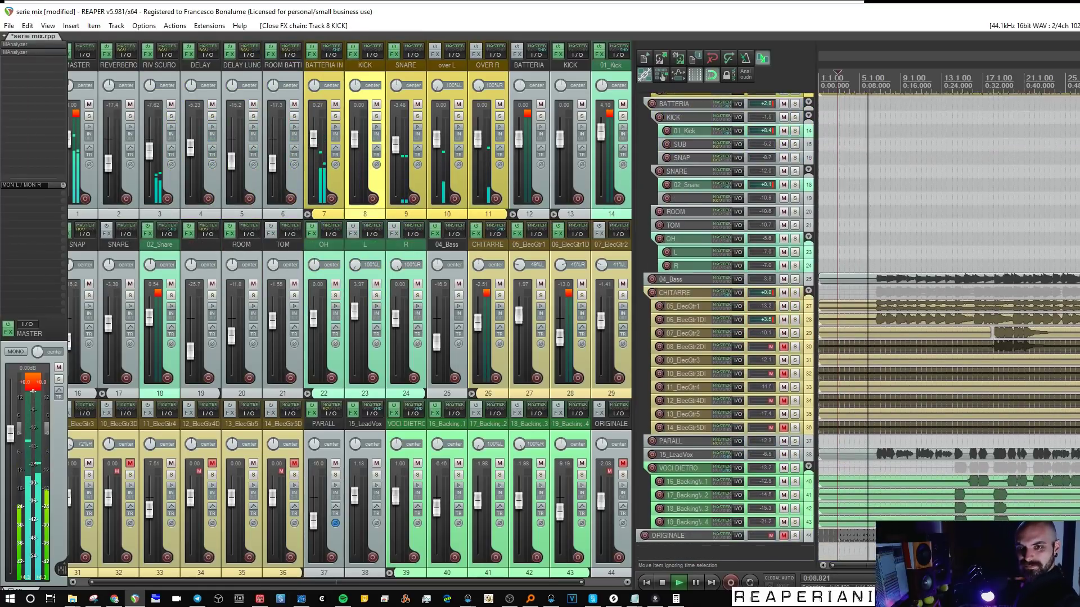
pyautogui.scroll(1, 726, 326)
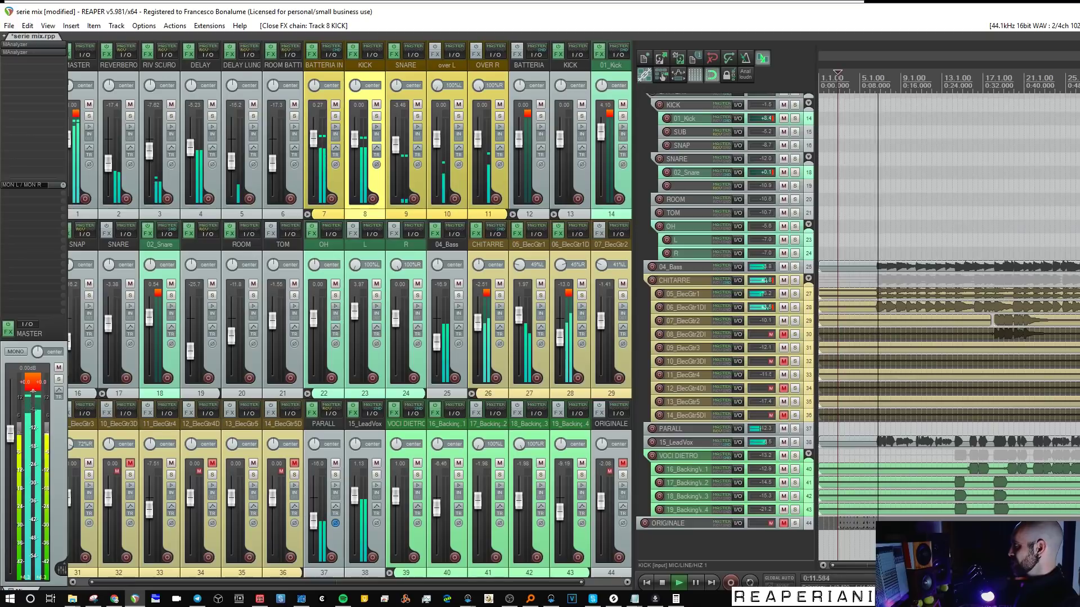
pyautogui.click(796, 522)
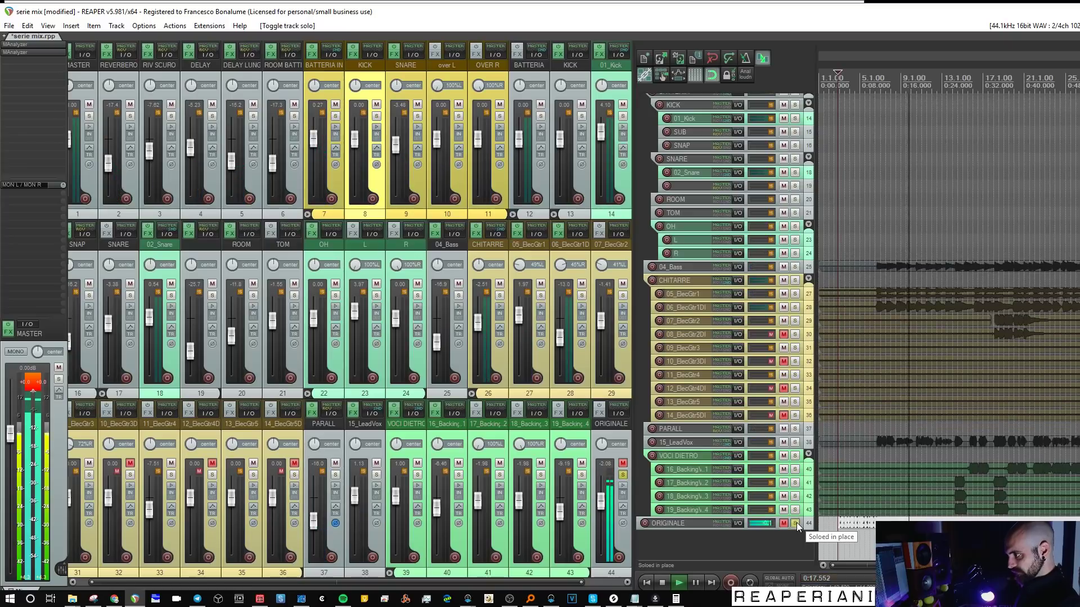
pyautogui.click(796, 522)
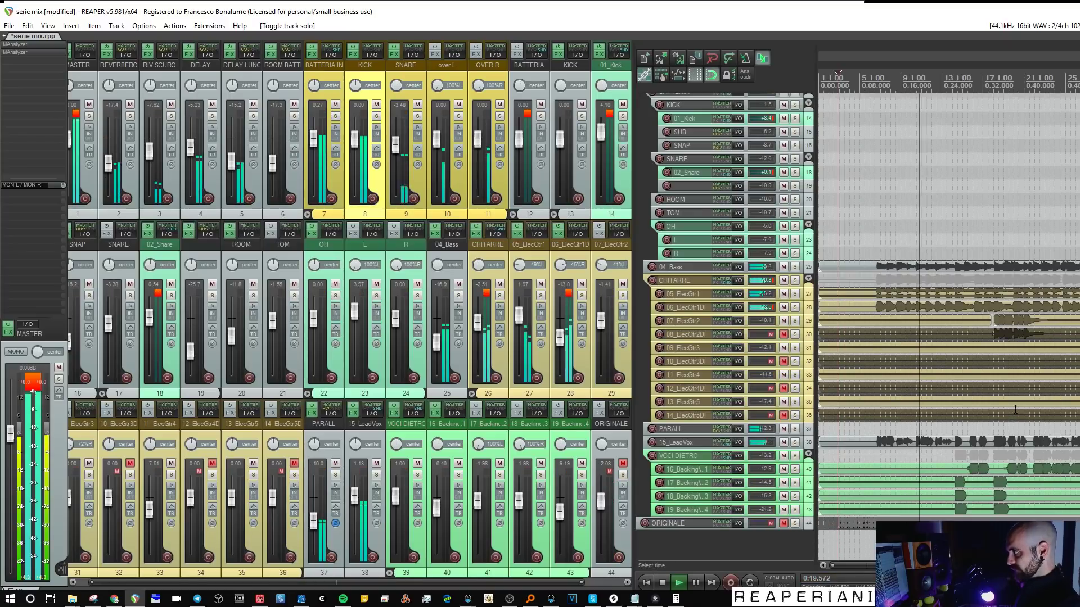
pyautogui.scroll(-4, 1039, 319)
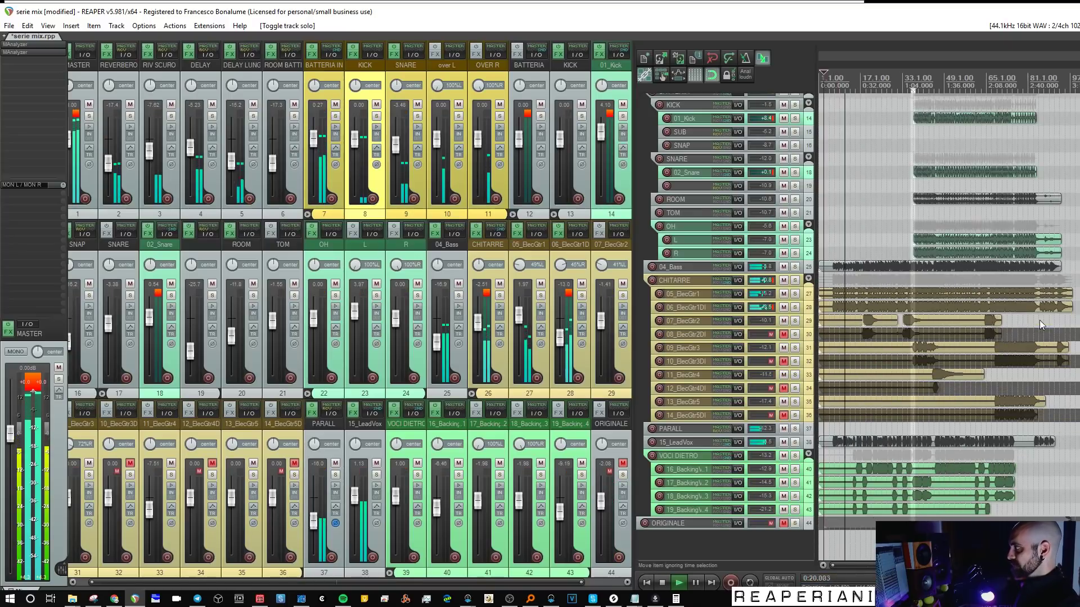
pyautogui.click(917, 217)
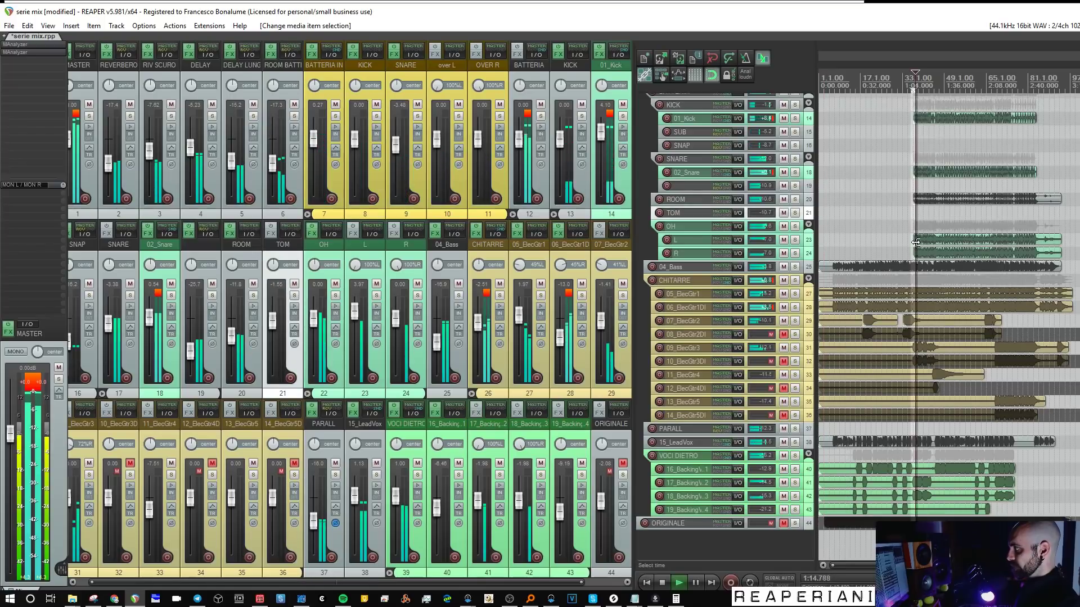
pyautogui.click(795, 524)
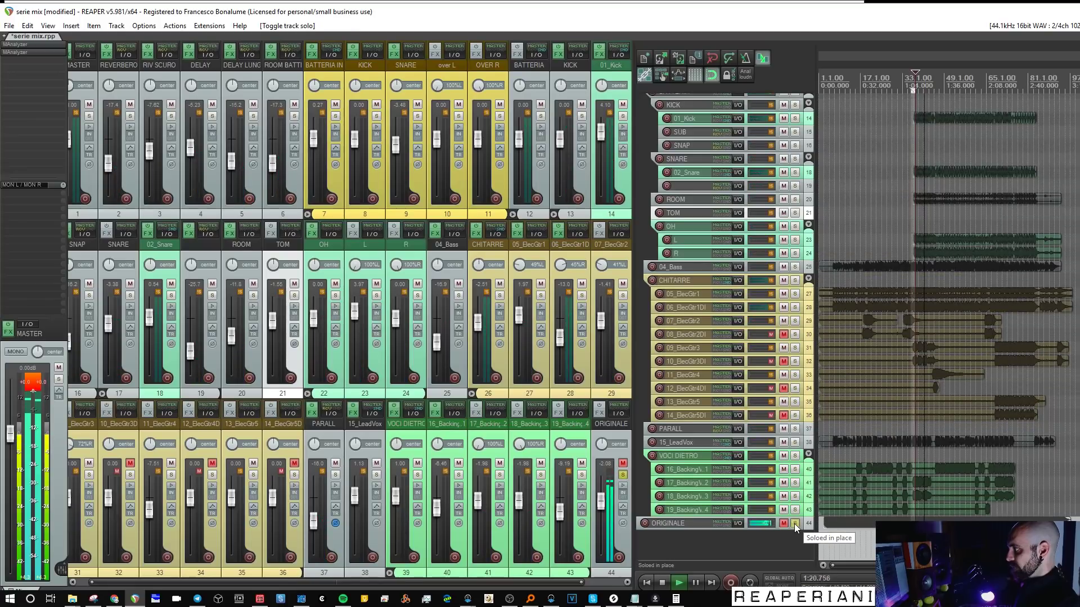
pyautogui.click(794, 524)
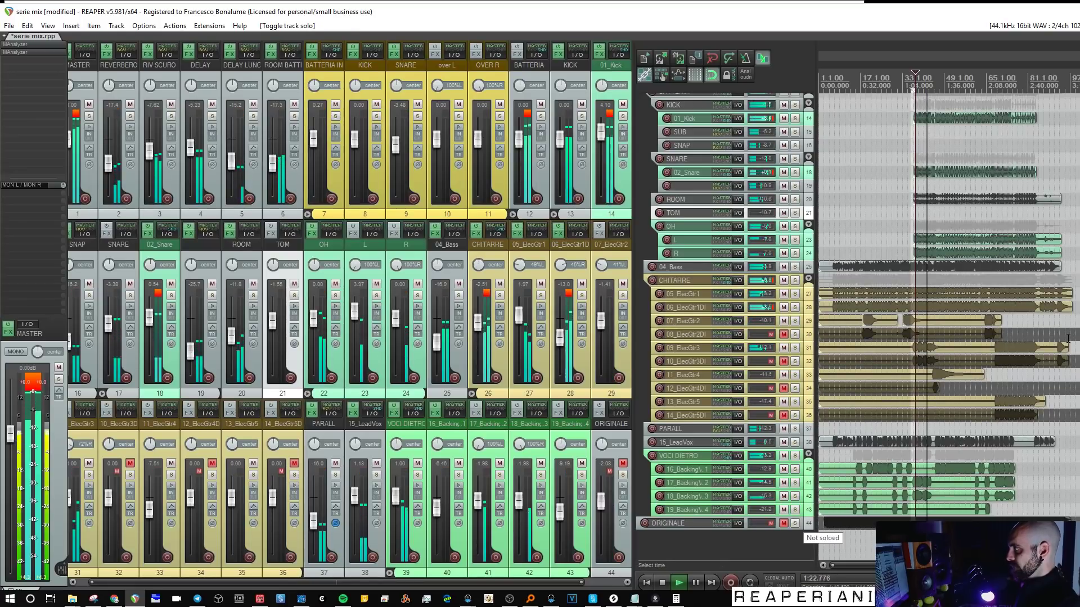